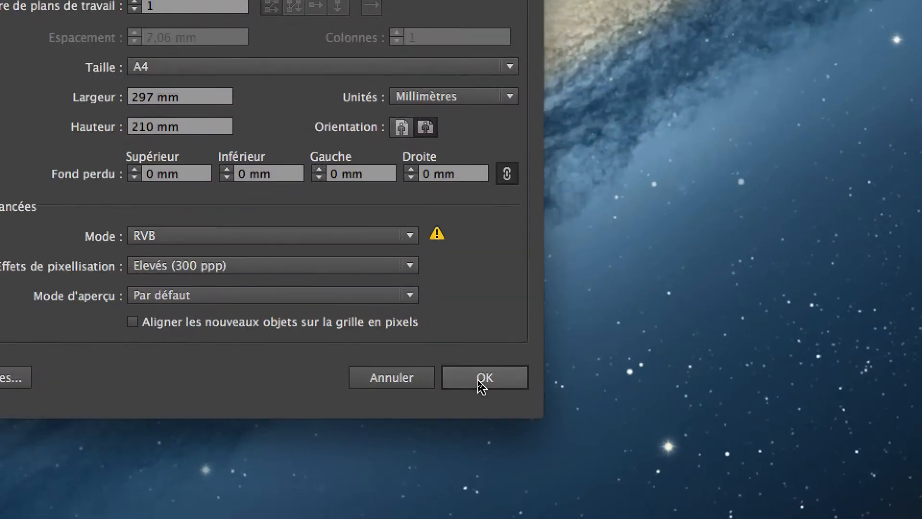
Create the A4 landscape document (297 × 210 mm, RVB, 300 ppp) and move the floating tools closer to the artboard.
left_click(480, 382)
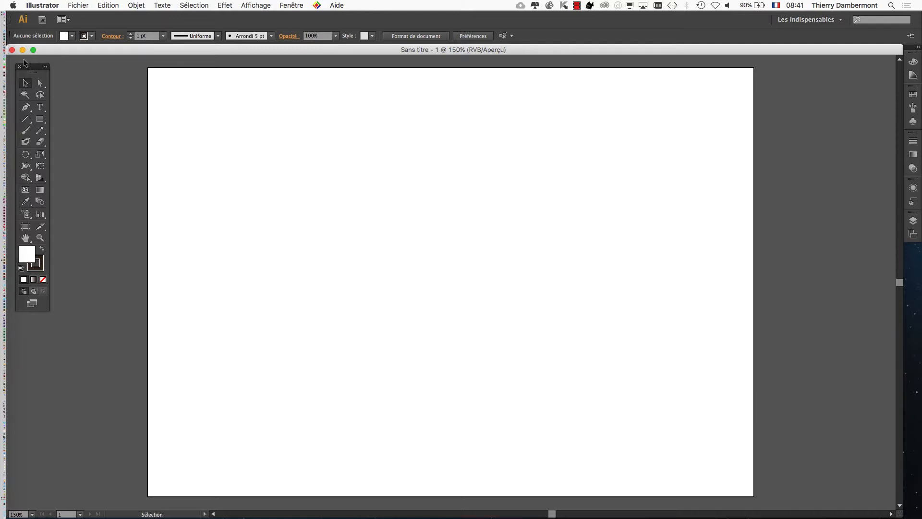
left_click_drag(37, 79, 101, 131)
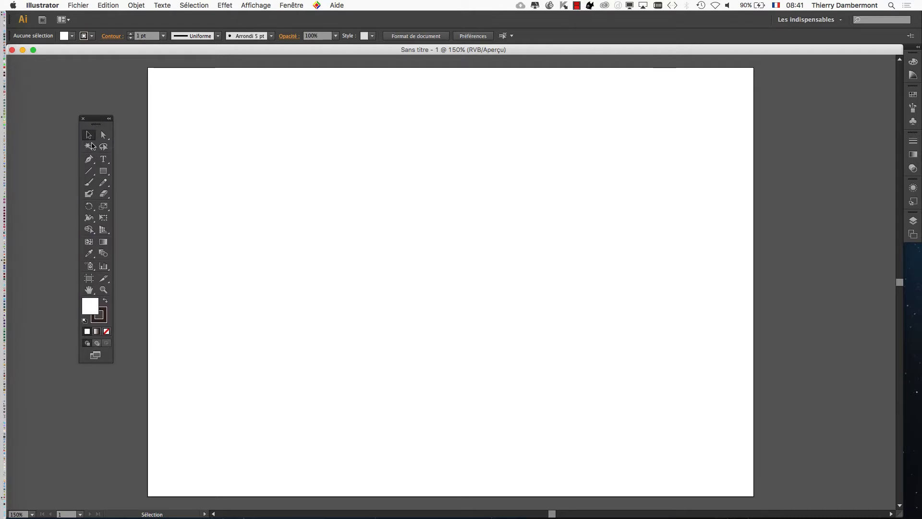
Draw a freehand outline of a tree with trunk, base and branches, about 187 × 157 mm, using the Pencil tool.
left_click(106, 186)
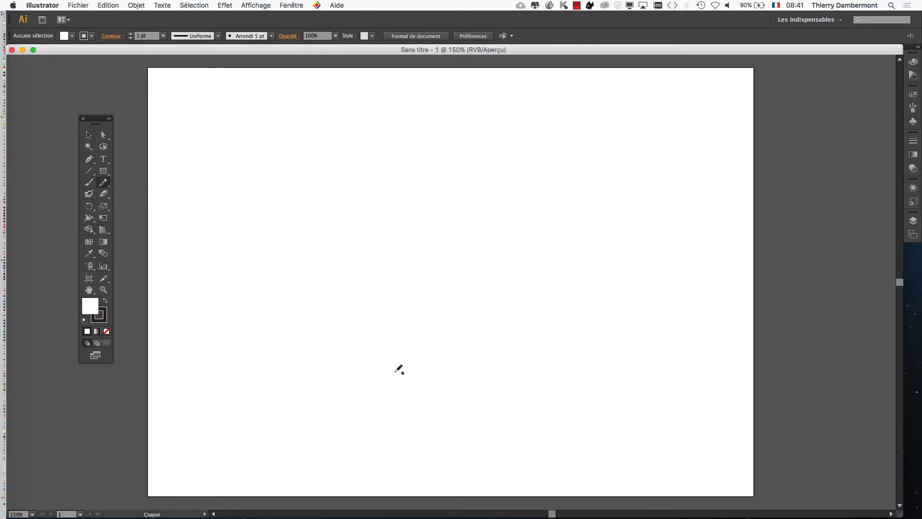
mouse_move(353, 390)
left_mouse_down()
mouse_move(380, 384)
mouse_move(394, 358)
mouse_move(388, 231)
mouse_move(350, 215)
mouse_move(243, 87)
left_mouse_up()
mouse_move(281, 120)
left_mouse_down()
mouse_move(294, 138)
mouse_move(340, 99)
mouse_move(349, 140)
mouse_move(366, 143)
mouse_move(402, 112)
left_mouse_up()
mouse_move(466, 119)
left_mouse_down()
mouse_move(465, 89)
mouse_move(483, 116)
left_mouse_up()
mouse_move(586, 153)
left_mouse_down()
mouse_move(609, 146)
mouse_move(596, 167)
left_mouse_up()
mouse_move(490, 232)
left_mouse_down()
mouse_move(461, 326)
mouse_move(470, 379)
mouse_move(526, 390)
mouse_move(353, 391)
left_mouse_up()
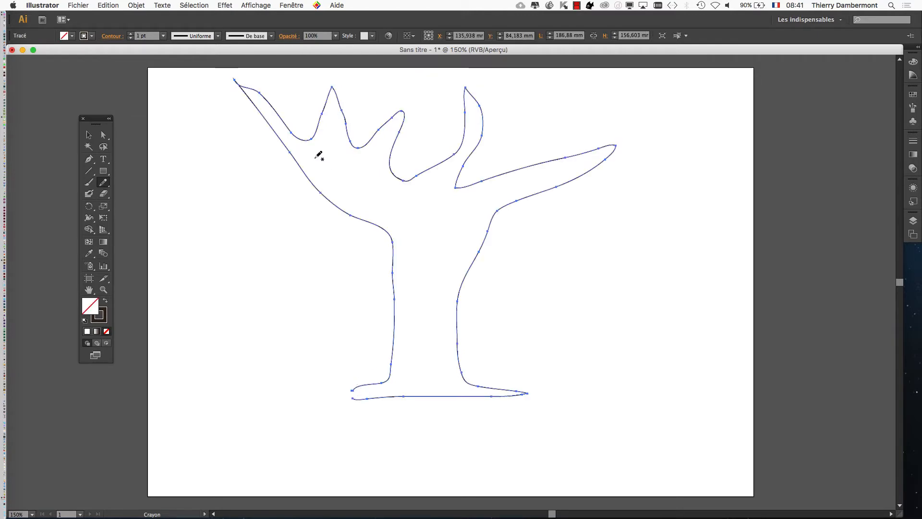
Draw five small leaf-shaped openings freehand inside the tree's crown, then deselect everything with the Selection tool.
mouse_move(316, 158)
left_mouse_down()
mouse_move(341, 191)
mouse_move(343, 175)
mouse_move(316, 159)
mouse_move(377, 203)
mouse_move(359, 166)
left_mouse_up()
mouse_move(412, 203)
left_mouse_down()
mouse_move(441, 174)
mouse_move(448, 189)
mouse_move(405, 204)
mouse_move(502, 187)
mouse_move(457, 223)
mouse_move(433, 228)
mouse_move(432, 215)
mouse_move(386, 213)
mouse_move(413, 228)
left_mouse_up()
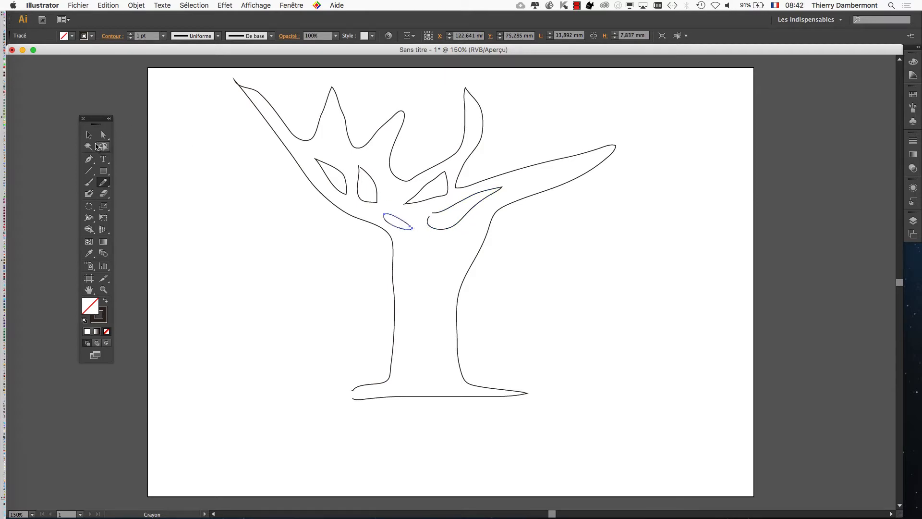
left_click(89, 135)
left_click(315, 220)
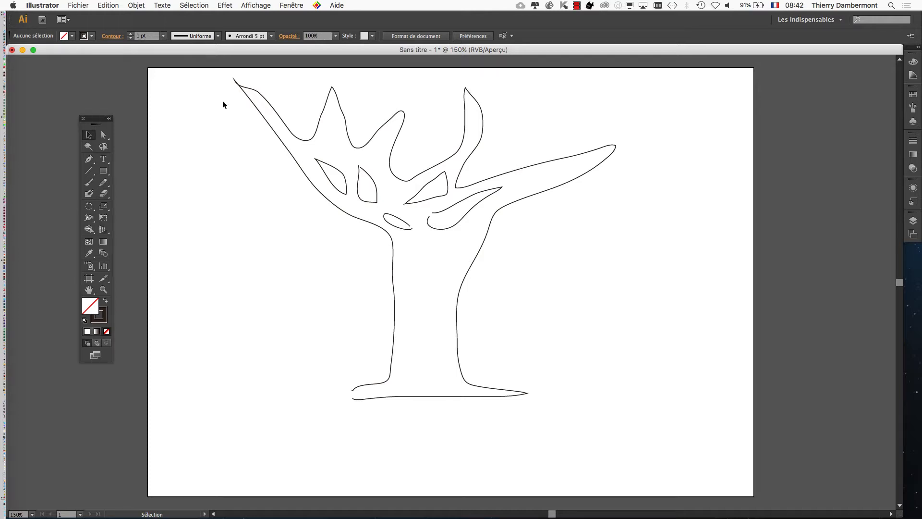
Examine the drawn paths by selecting all of them together, then the individual inner shapes, and deselect.
left_click_drag(223, 99, 635, 434)
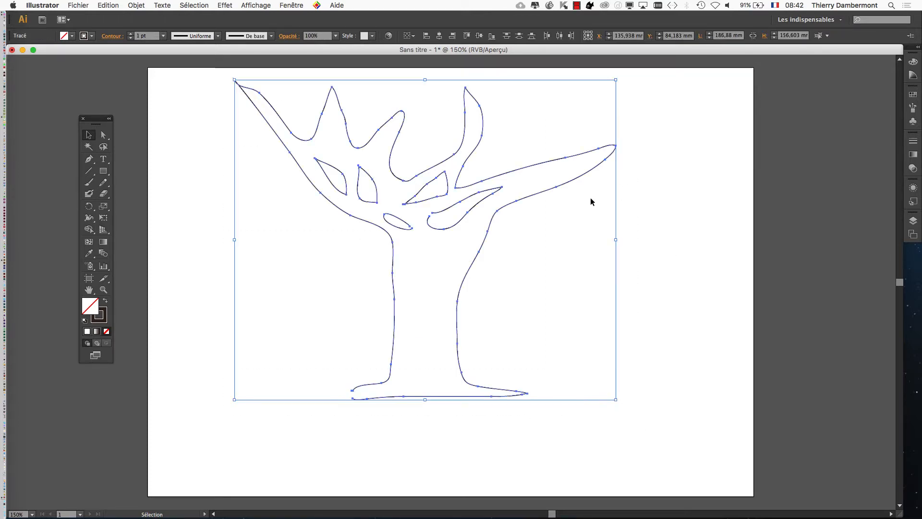
left_click(642, 214)
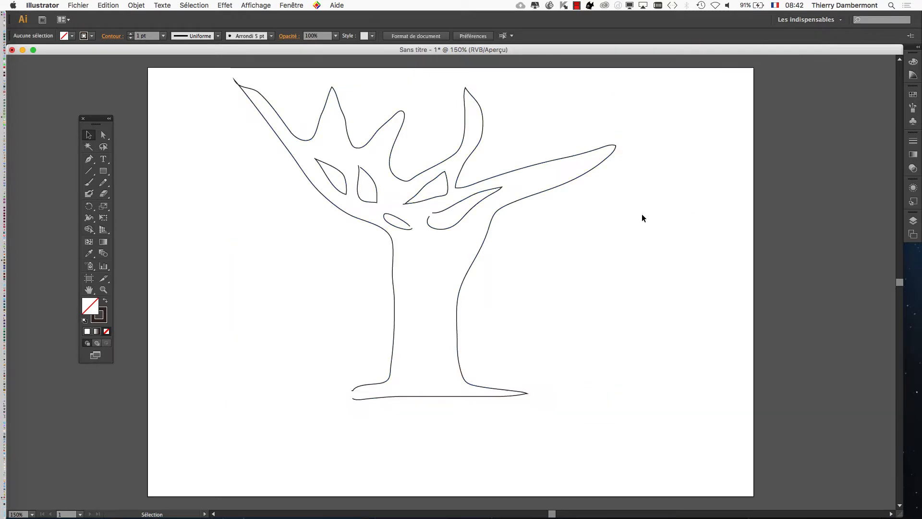
left_click(421, 197)
left_click(379, 198)
left_click(378, 199)
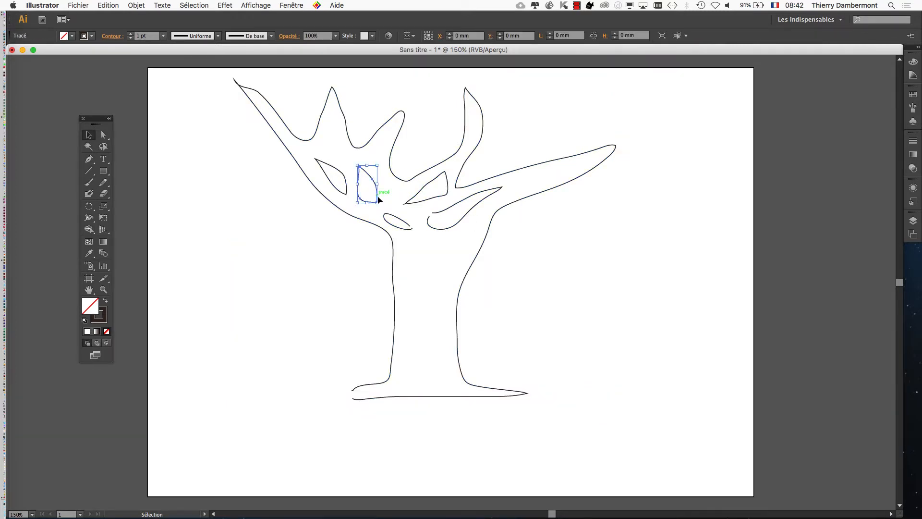
left_click(399, 220)
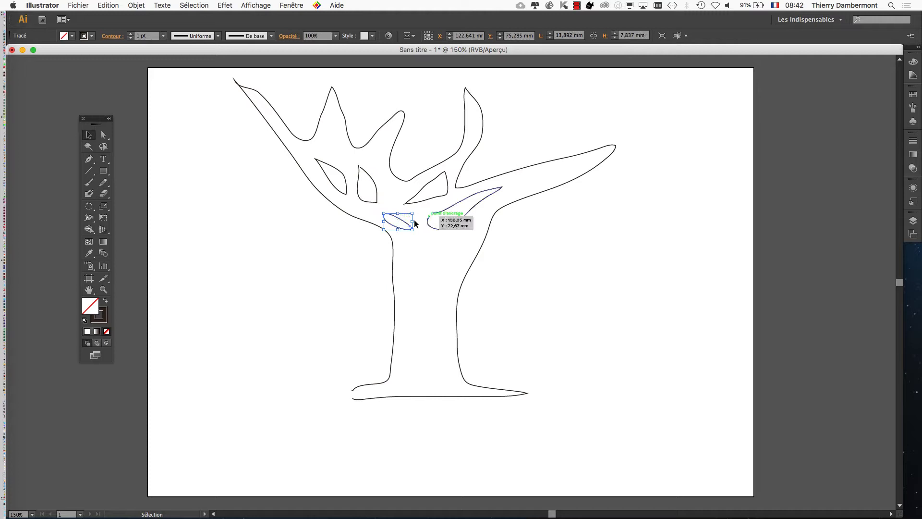
left_click(439, 212)
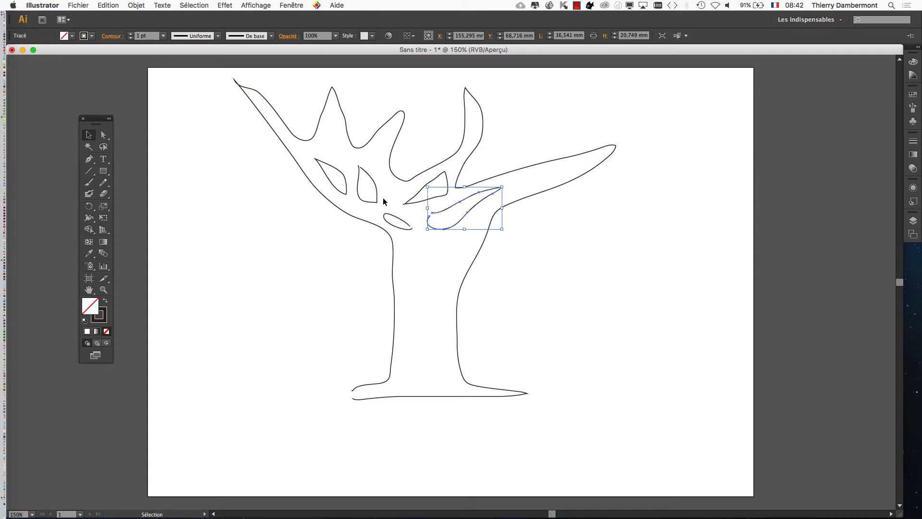
left_click(346, 188)
left_click(319, 220)
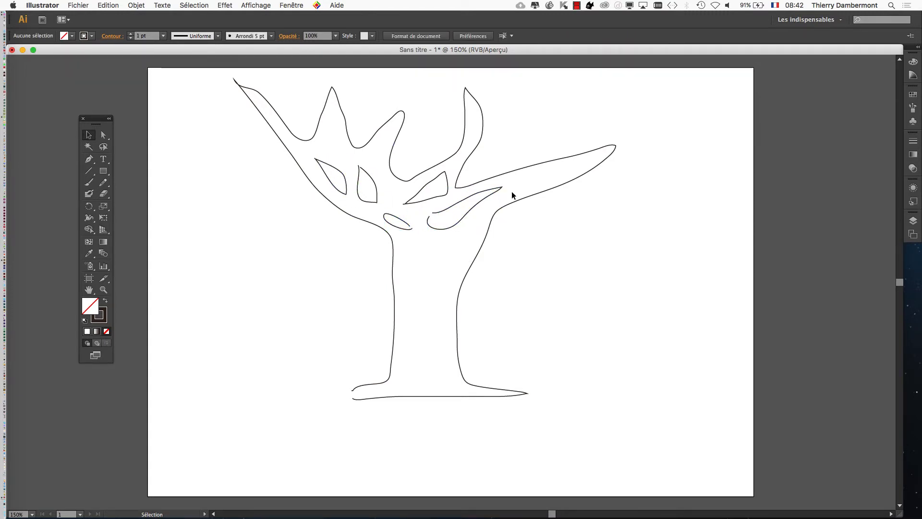
Select all the tree paths and display the Calques panel as a detached, enlarged floating panel.
left_click_drag(236, 109, 664, 418)
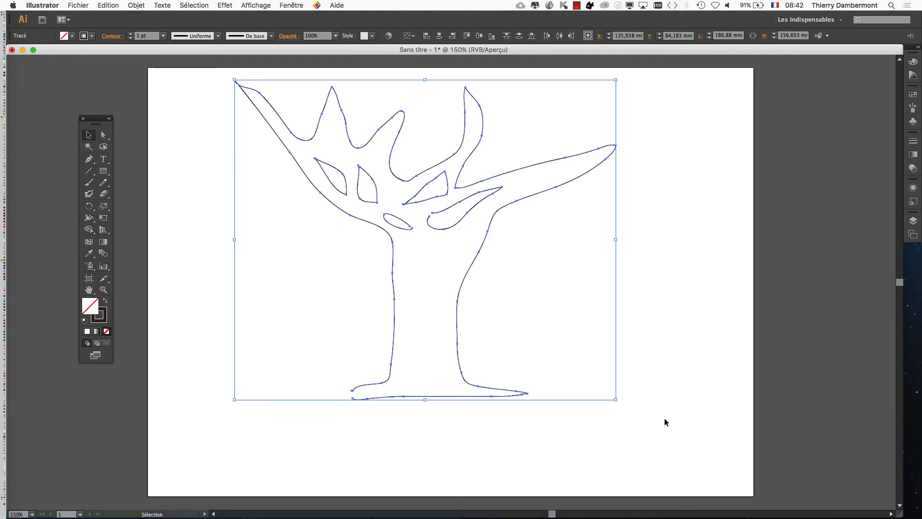
left_click(292, 6)
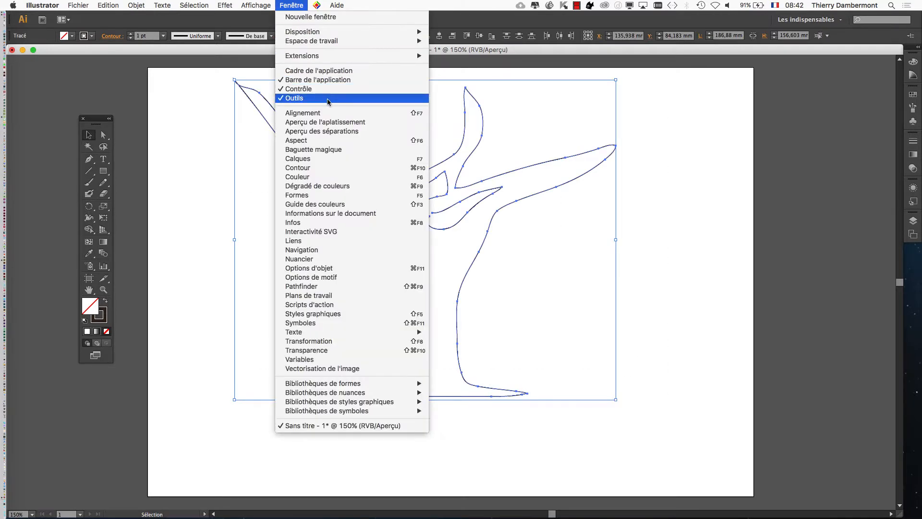
left_click(333, 160)
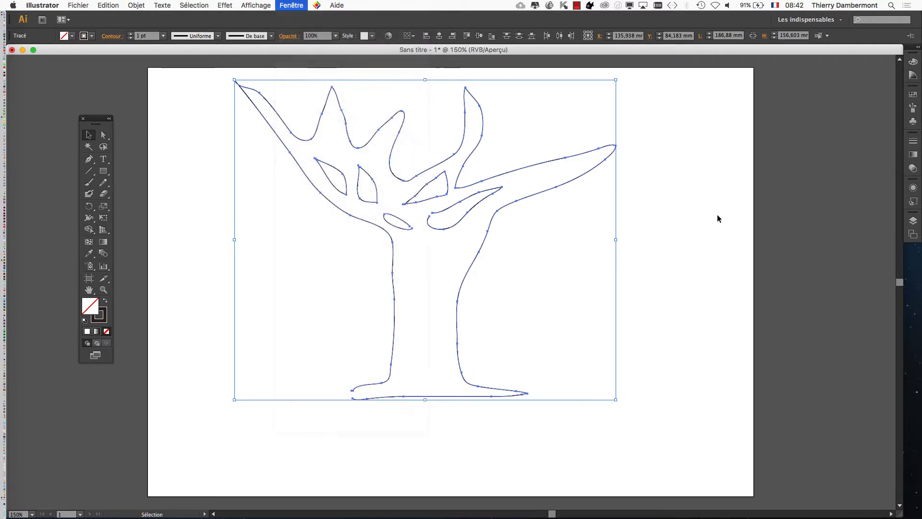
left_click_drag(801, 215, 688, 161)
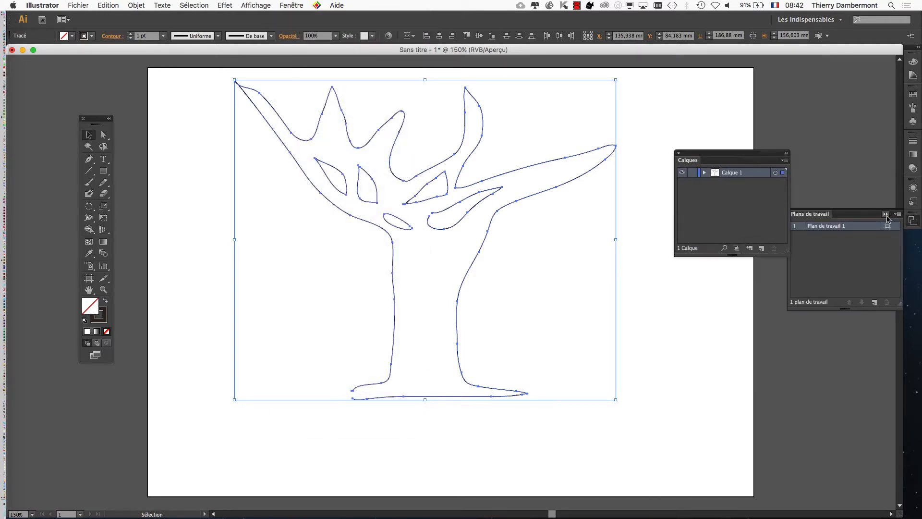
left_click_drag(788, 251, 816, 294)
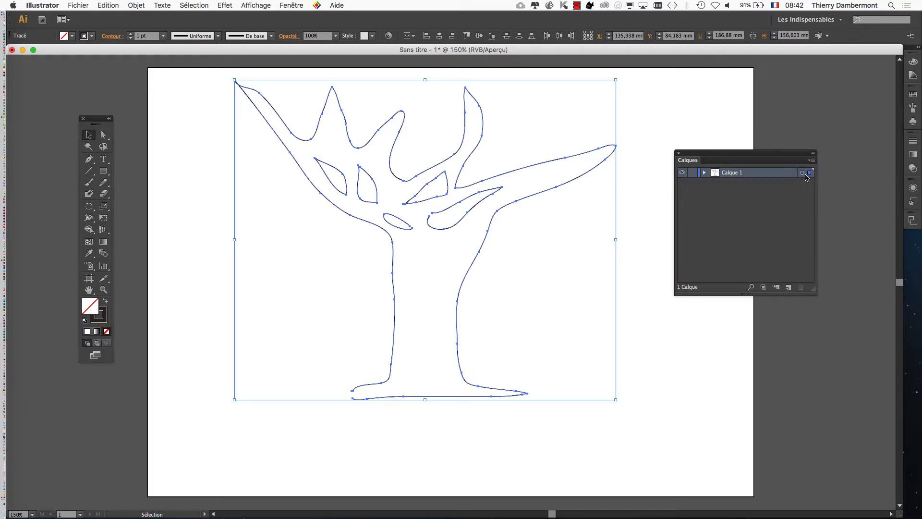
Set the row size in the Calques panel options to a custom 80 pixels.
left_click(811, 161)
left_click(749, 390)
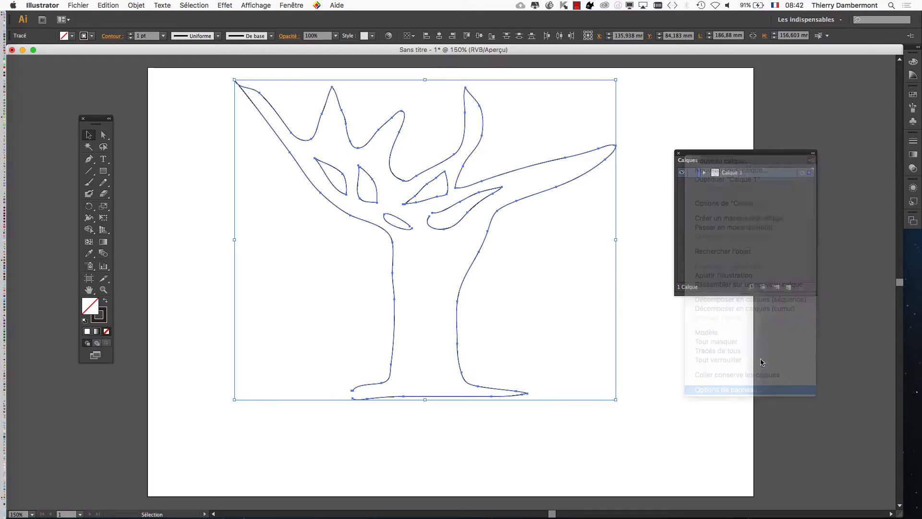
left_click(752, 167)
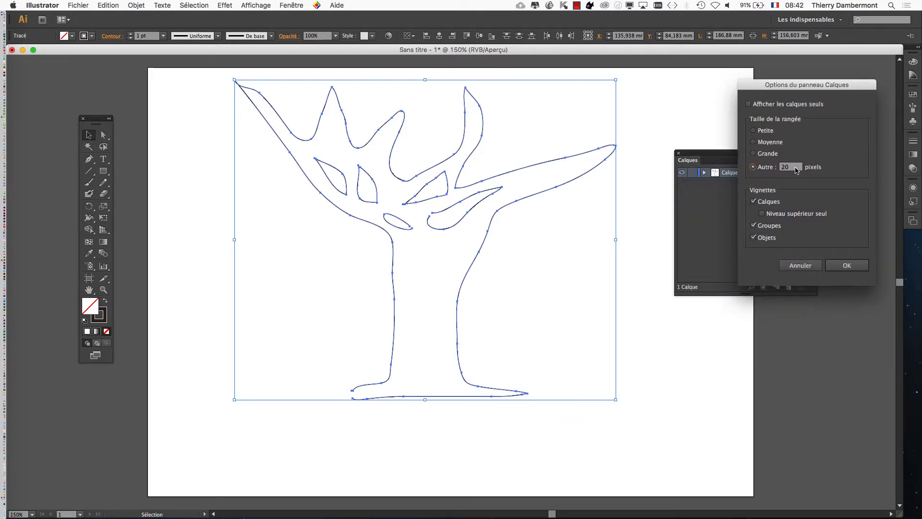
type("80")
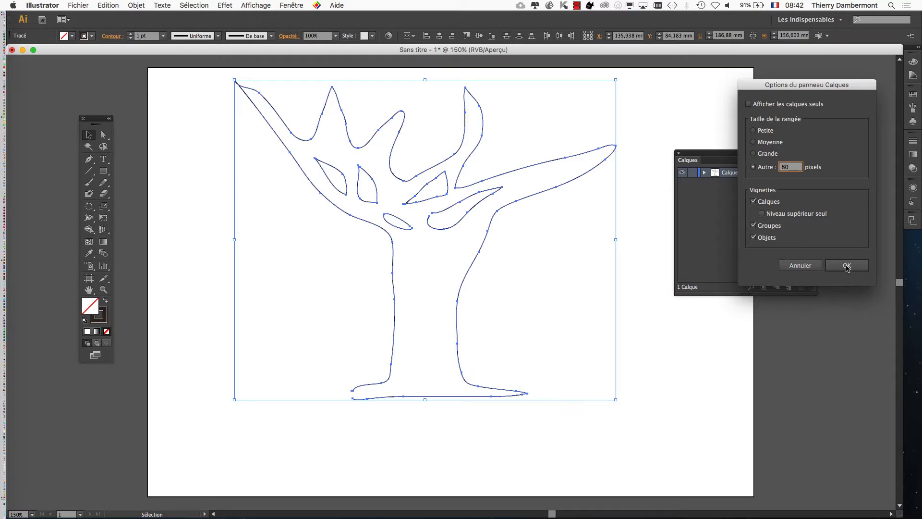
left_click(847, 266)
Expand Calque 1 to list its paths, enlarging the Calques panel to fit them and repositioning it beside the drawing.
left_click_drag(695, 154, 650, 117)
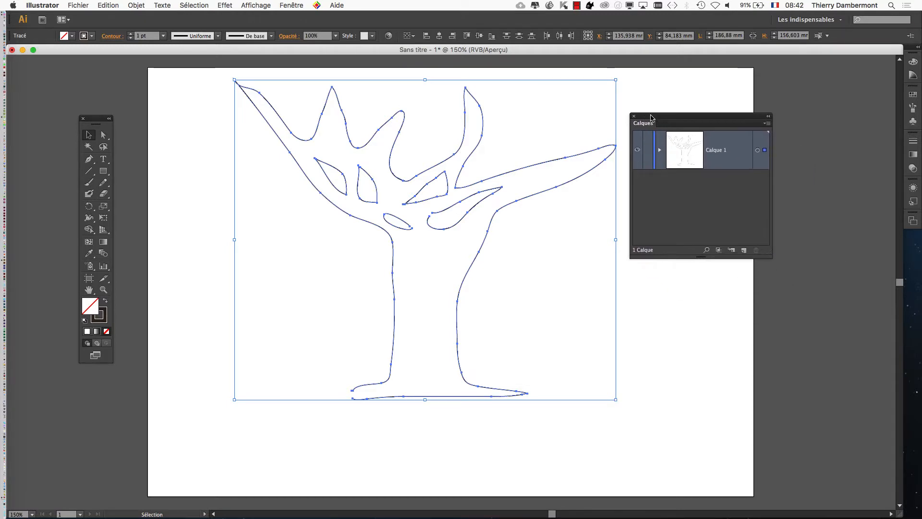
key("super+shift+b")
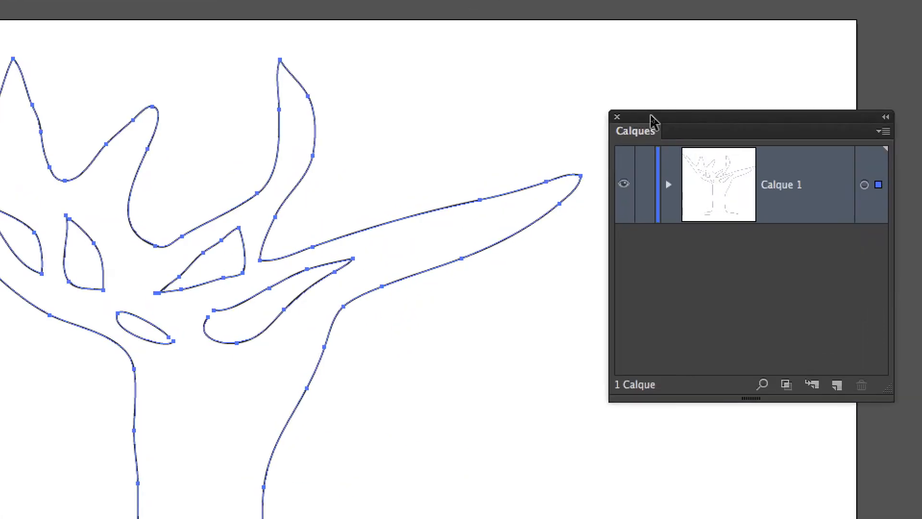
key("super+shift+b")
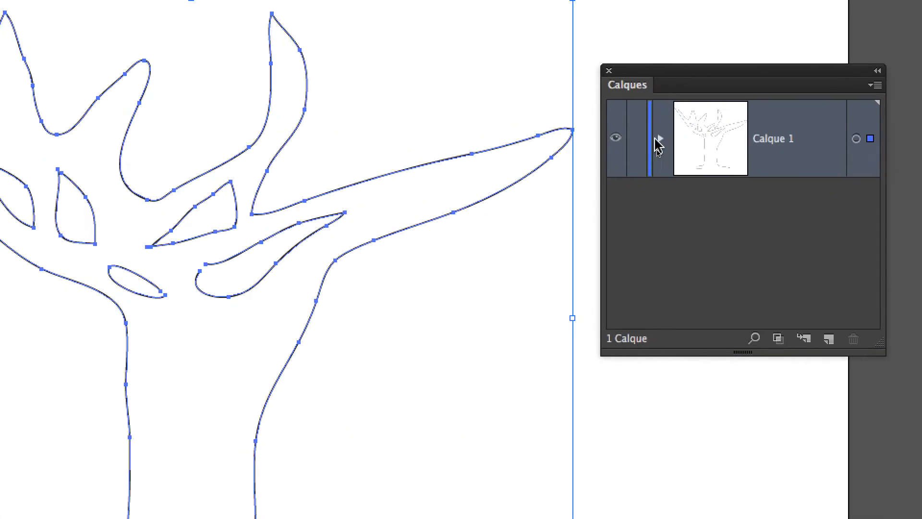
left_click(668, 184)
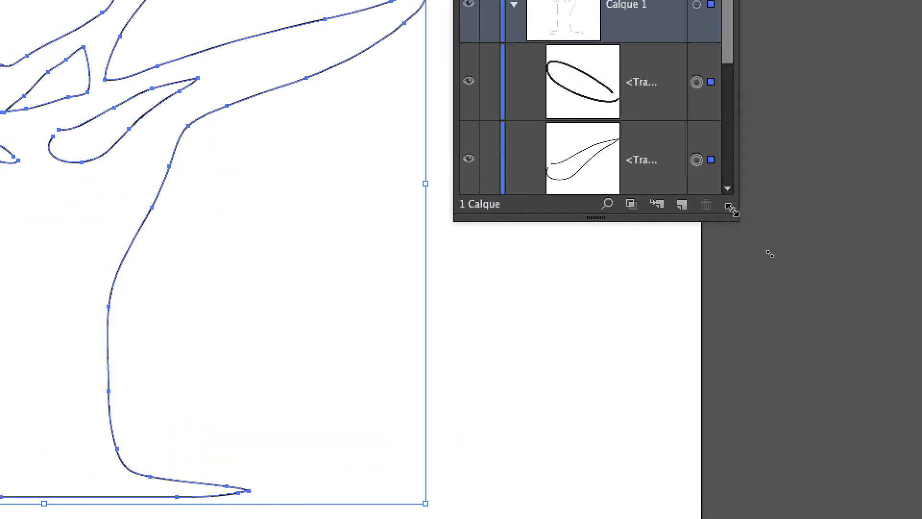
left_click_drag(730, 208, 788, 408)
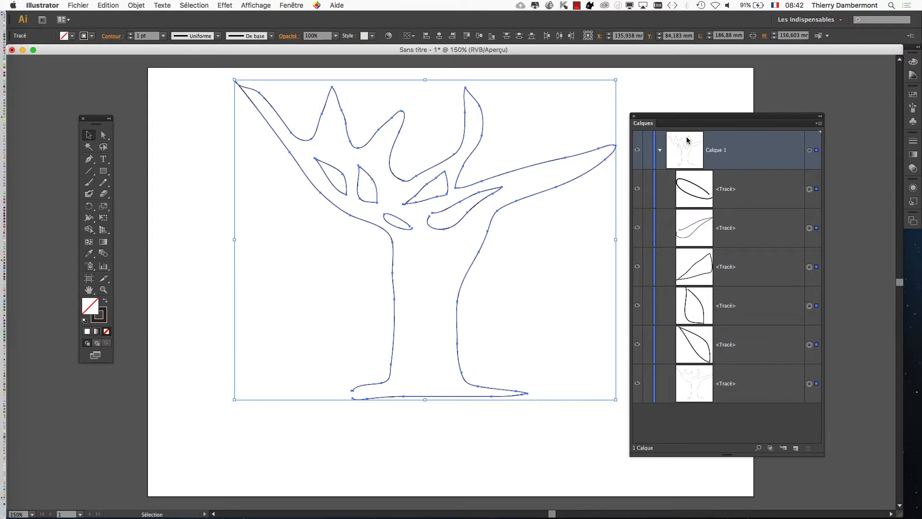
left_click_drag(673, 120, 716, 119)
Select all the tree paths and set their stroke to none.
left_click_drag(196, 81, 577, 417)
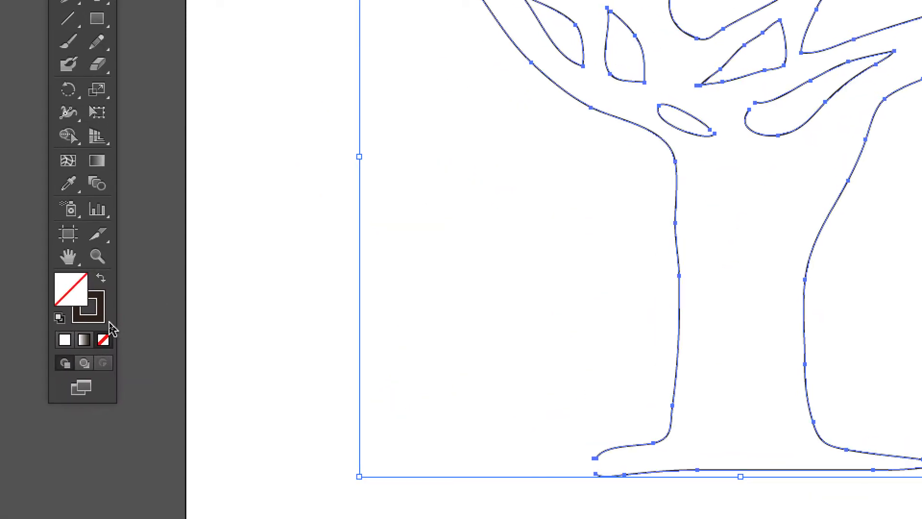
left_click(103, 318)
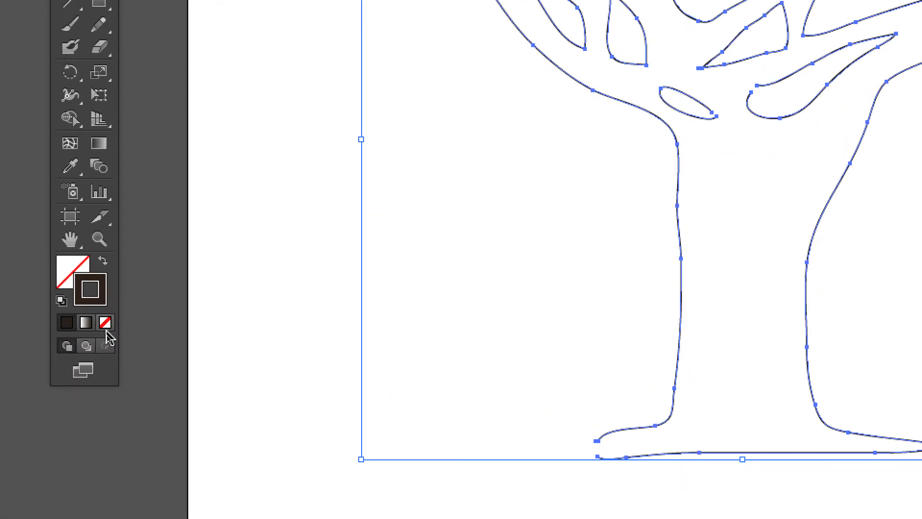
left_click(106, 323)
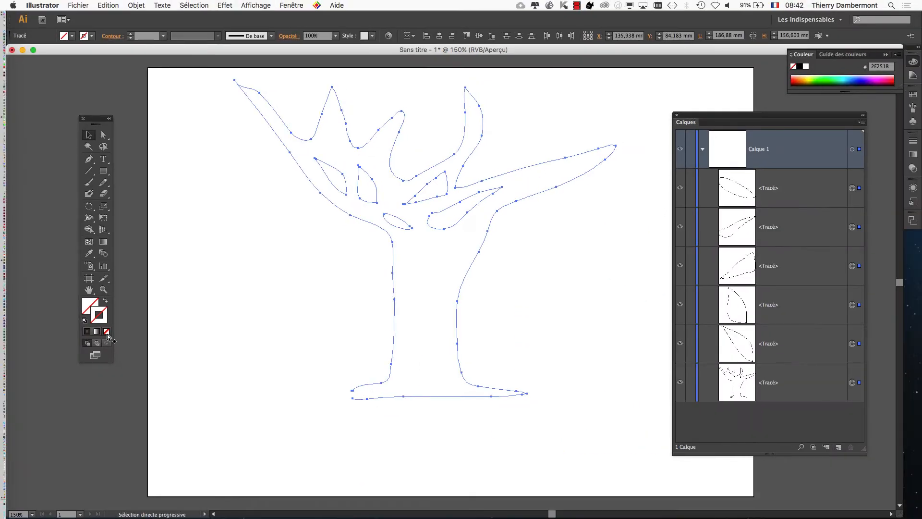
Display the Nuancier panel as a detached floating panel and enlarge it to show all its swatches.
left_click(288, 6)
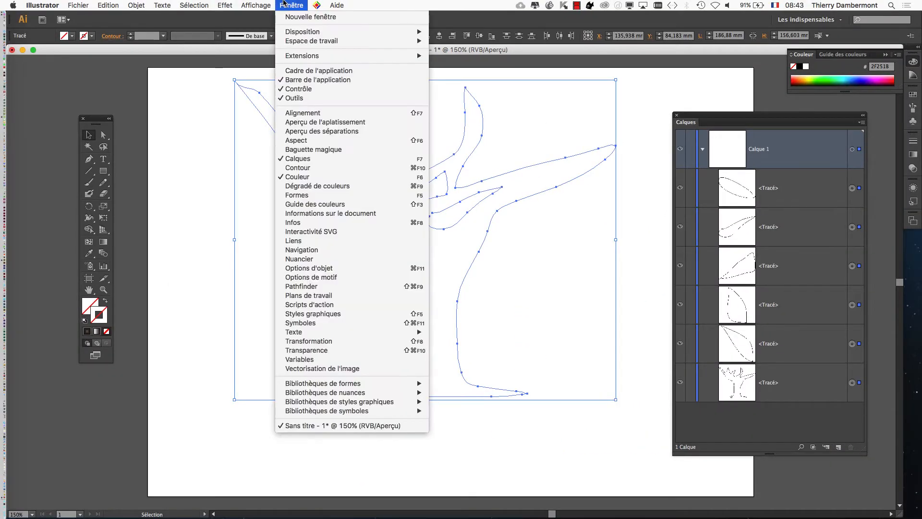
left_click(326, 259)
left_click_drag(815, 87, 476, 117)
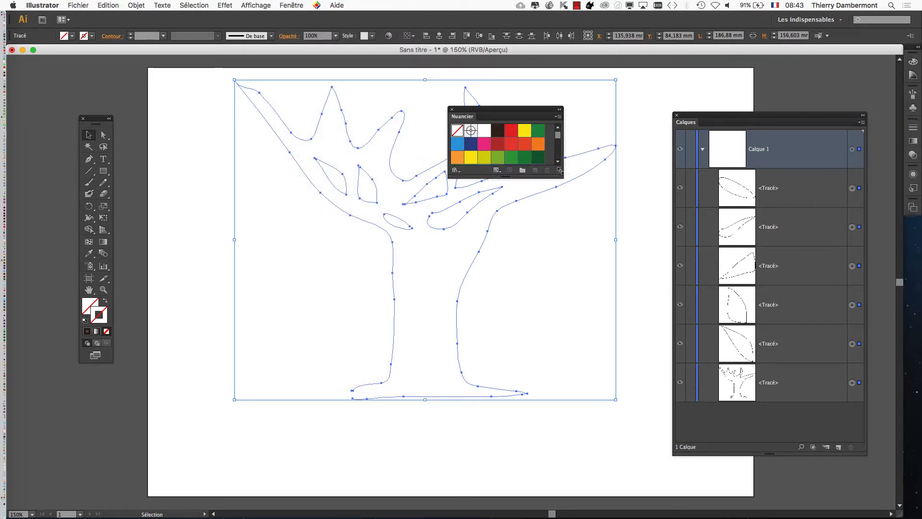
left_click_drag(561, 176, 617, 275)
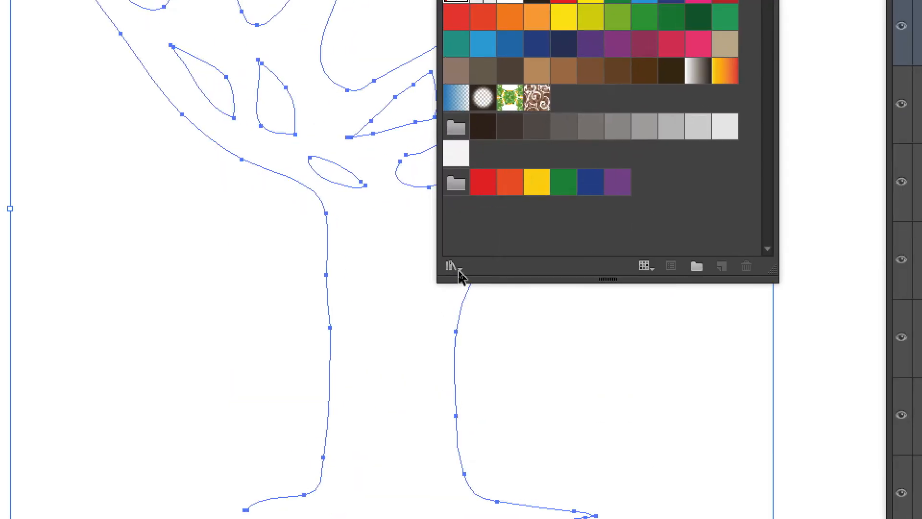
left_click(459, 276)
mouse_move(493, 369)
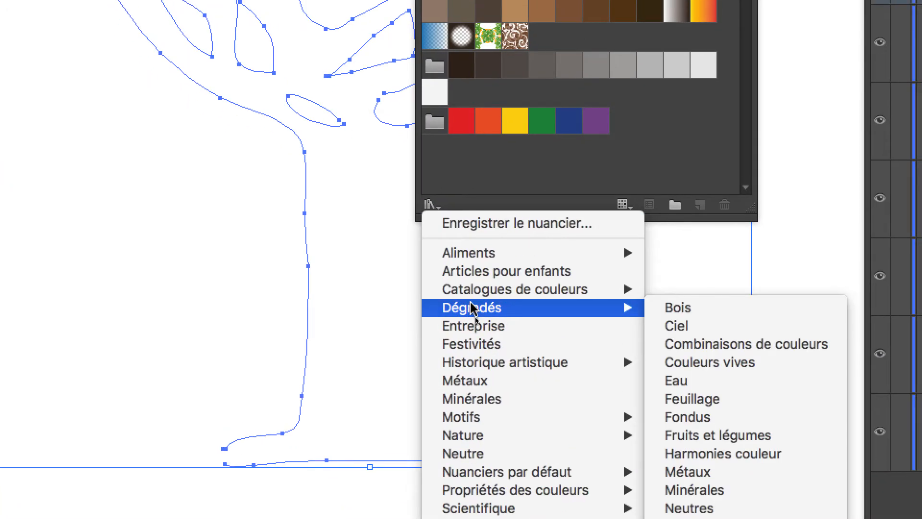
mouse_move(523, 420)
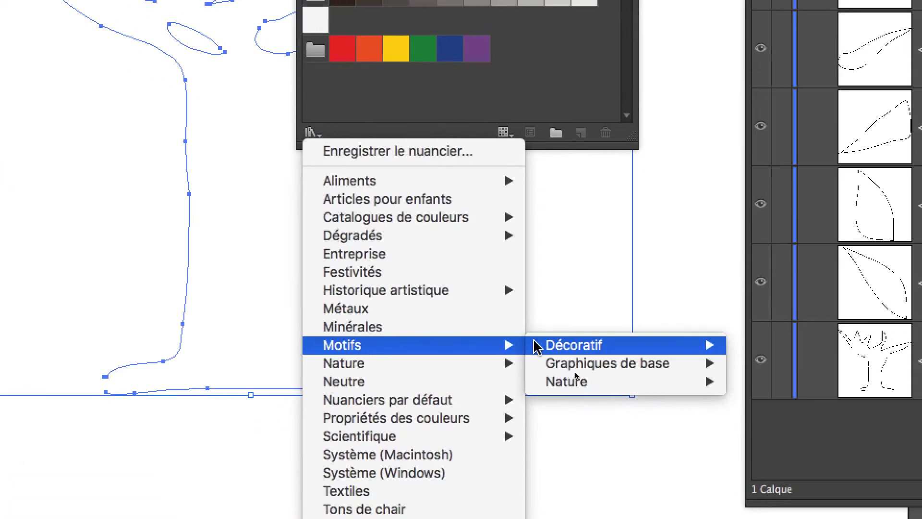
left_click(426, 34)
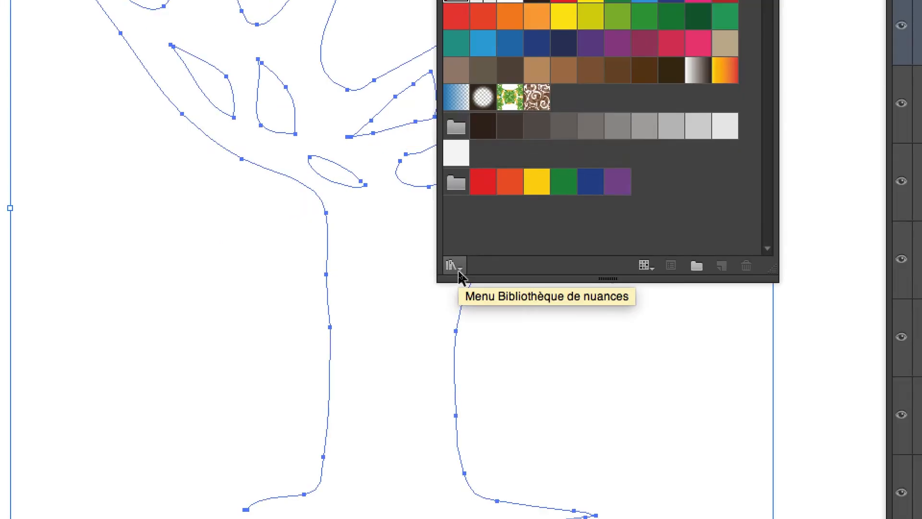
Open the Héritage décoratif swatch library from the decorative pattern libraries.
left_click(456, 269)
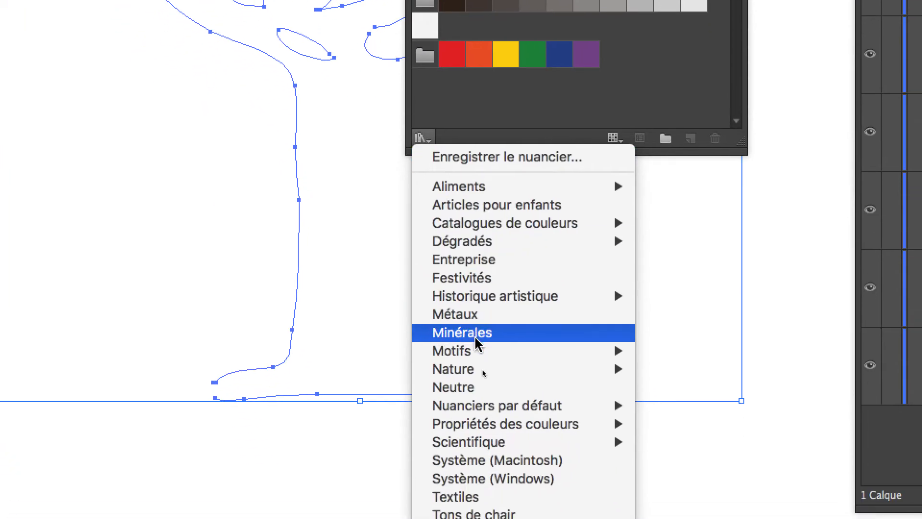
mouse_move(533, 480)
mouse_move(774, 478)
mouse_move(590, 384)
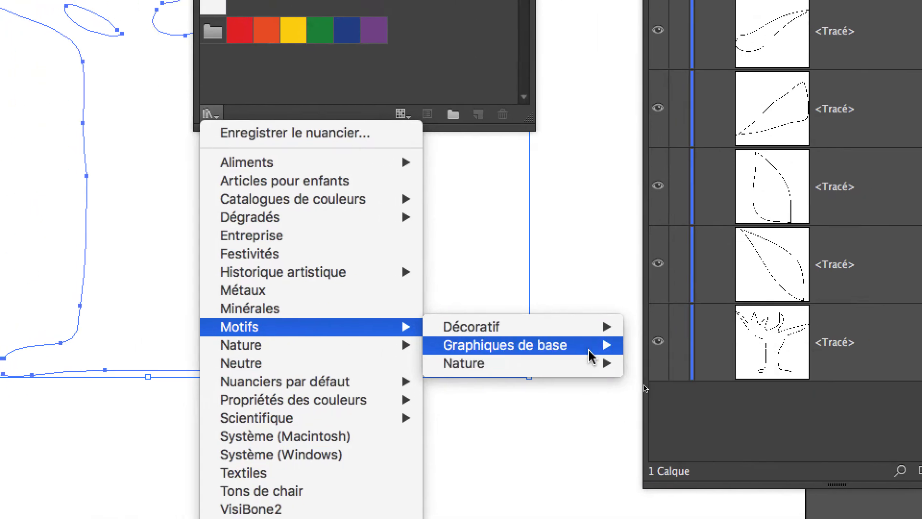
mouse_move(547, 312)
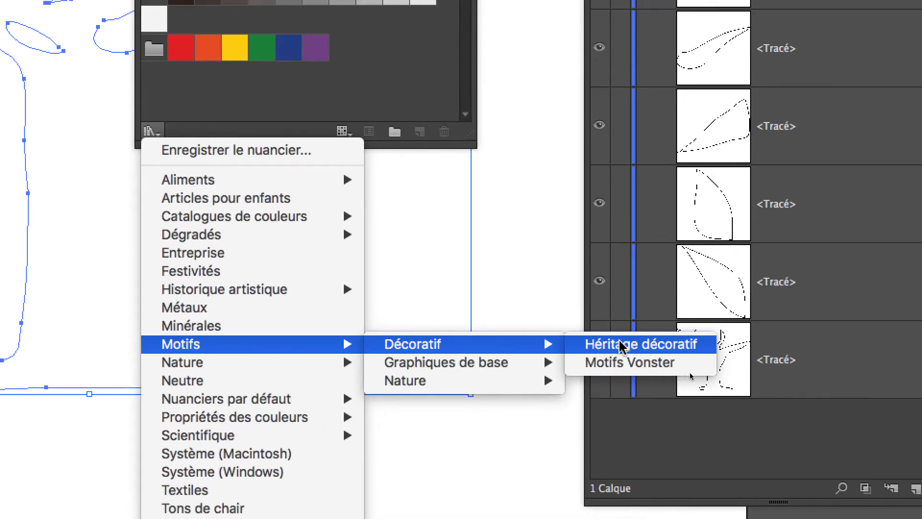
left_click(621, 345)
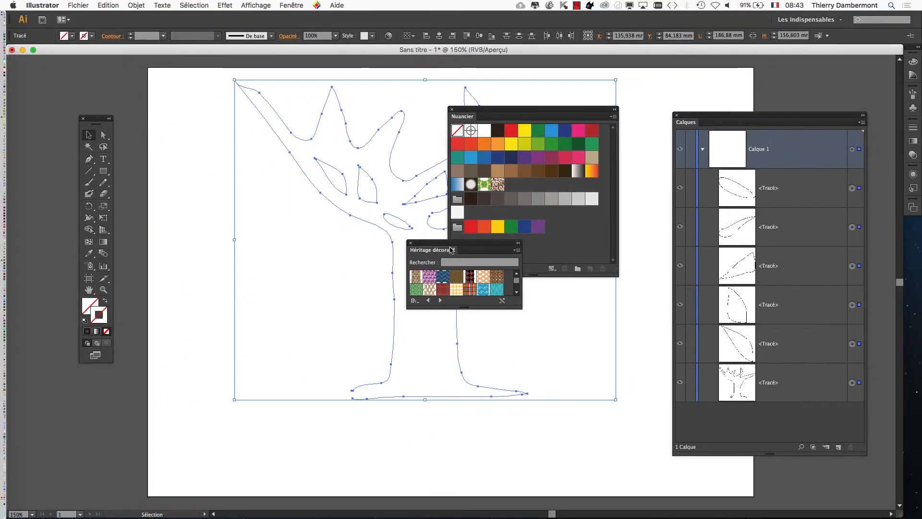
Move the Héritage décoratif panel beside the tree and enlarge it to show all its pattern swatches.
left_click_drag(452, 250, 194, 138)
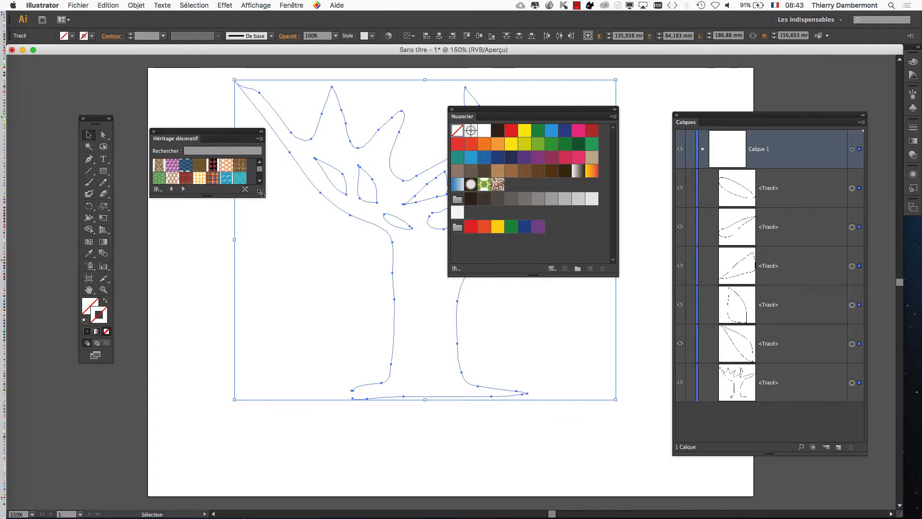
left_click_drag(261, 194, 291, 375)
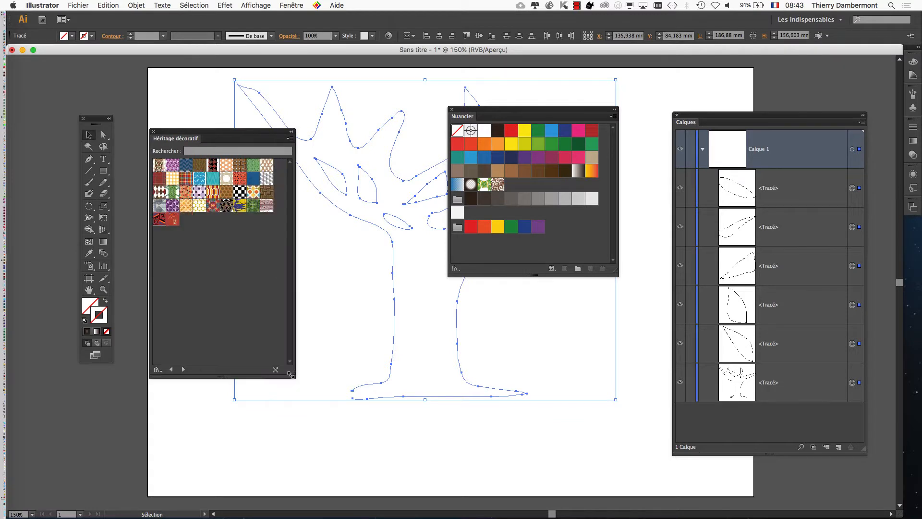
left_click(290, 139)
left_click(192, 222)
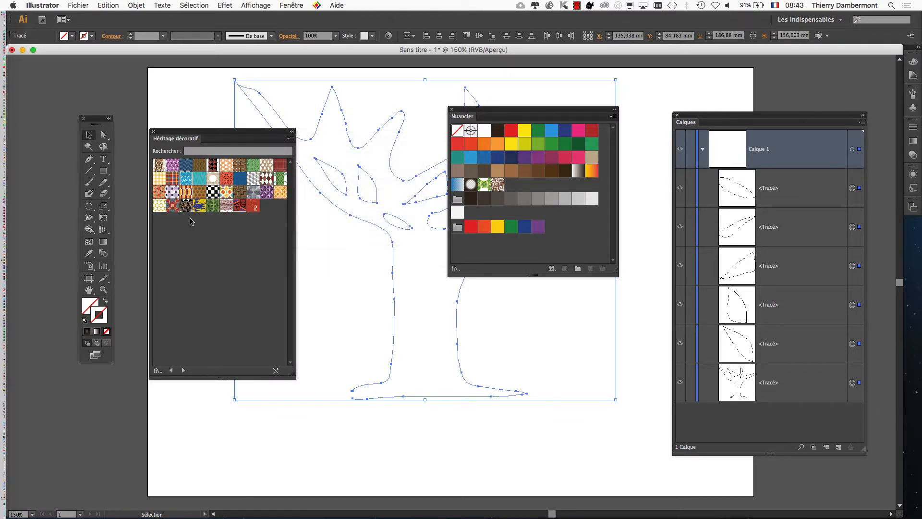
Try a red, white and yellow pattern on the tree paths' stroke and undo it.
left_click(187, 193)
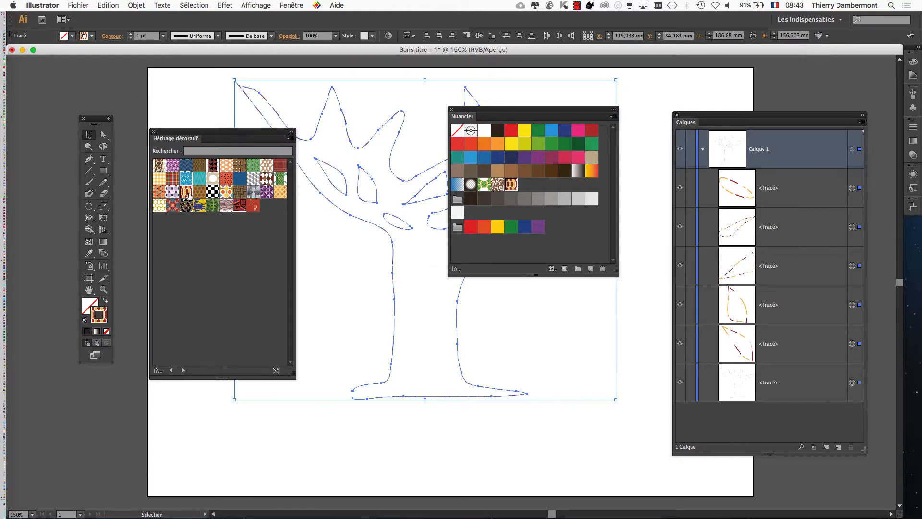
key("super+z")
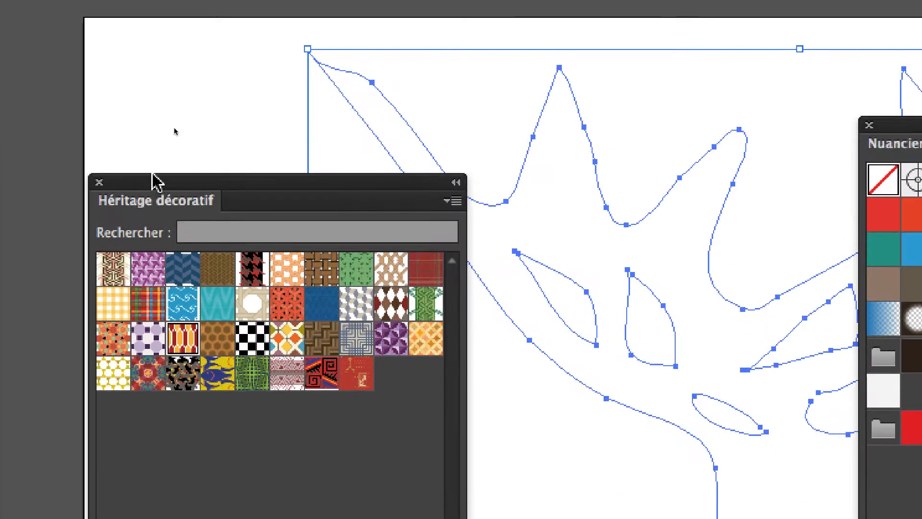
Place the pattern library next to the tools, then fill all the tree paths with the red tartan pattern, leaving their stroke at none.
left_click_drag(155, 181, 127, 261)
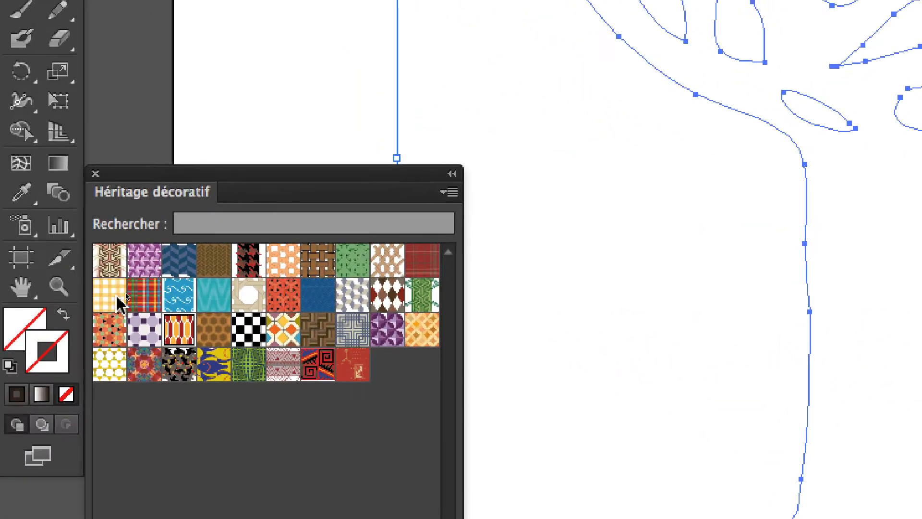
left_click(119, 387)
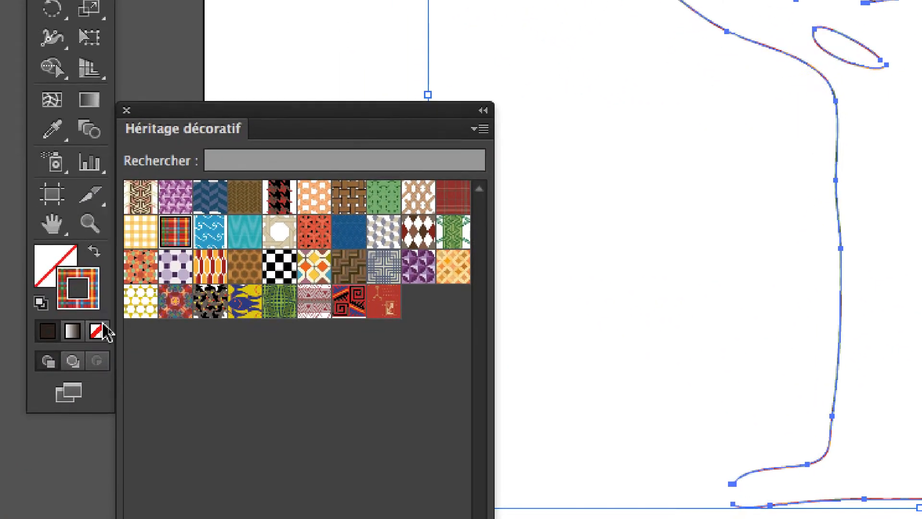
left_click(94, 353)
left_click(85, 315)
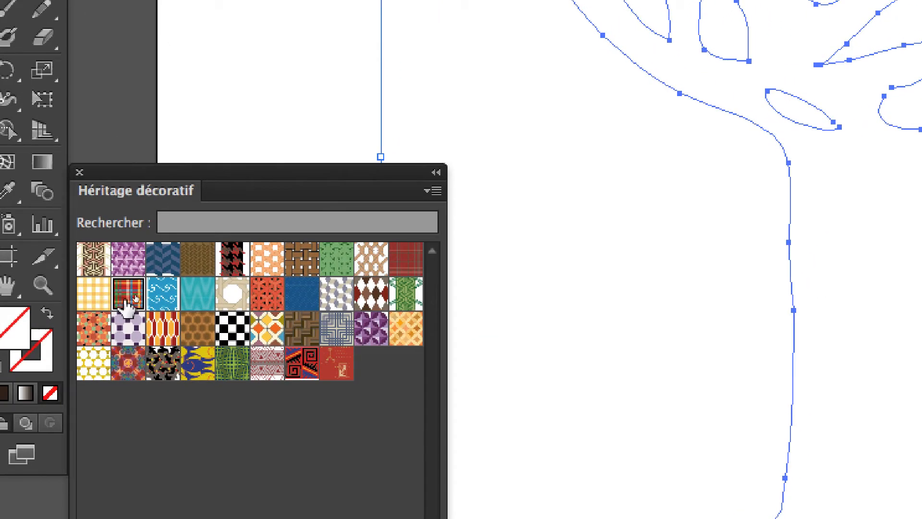
left_click(222, 272)
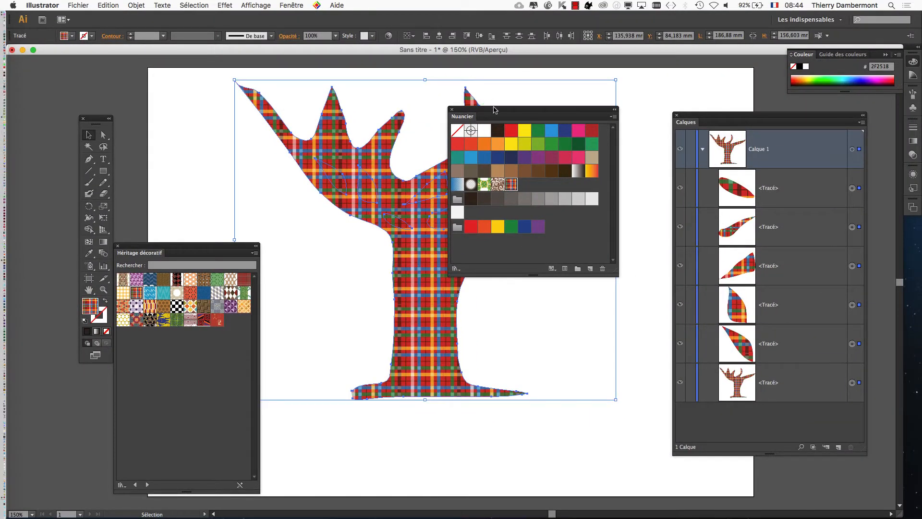
Move the Nuancier panel off the tree and bring the Calques panel in front of it.
left_click_drag(921, 0, 921, 0)
left_click_drag(572, 116, 661, 91)
key("super")
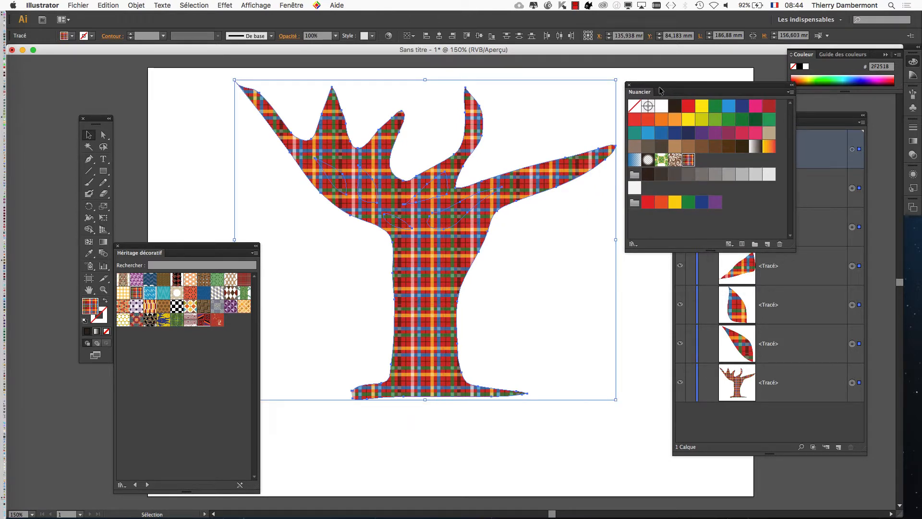
key("F7")
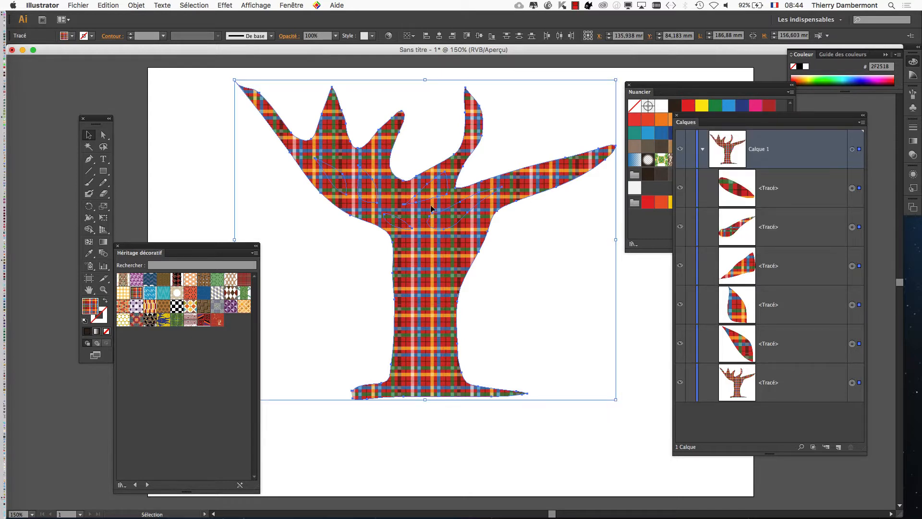
Deselect the tree paths, shorten the Héritage décoratif panel, and move it and the tools panel farther from the tree.
left_click(607, 320)
key("super+a")
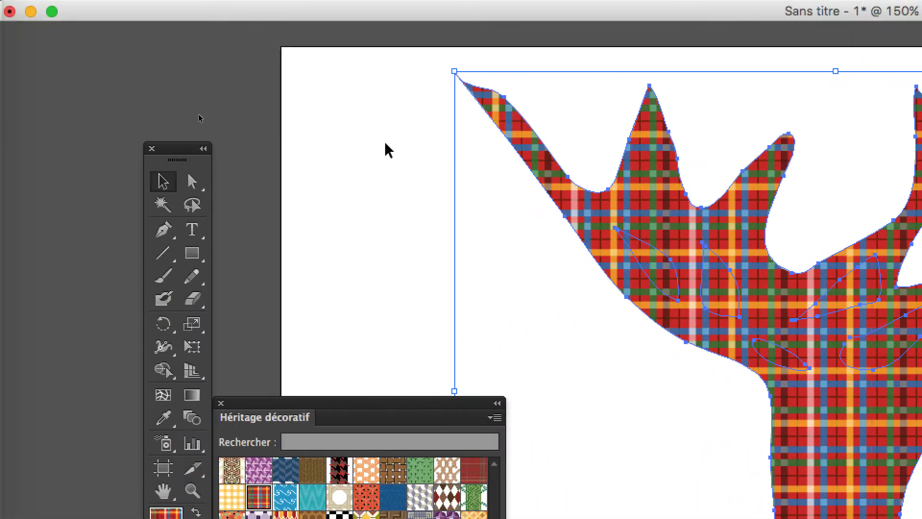
left_click(204, 109)
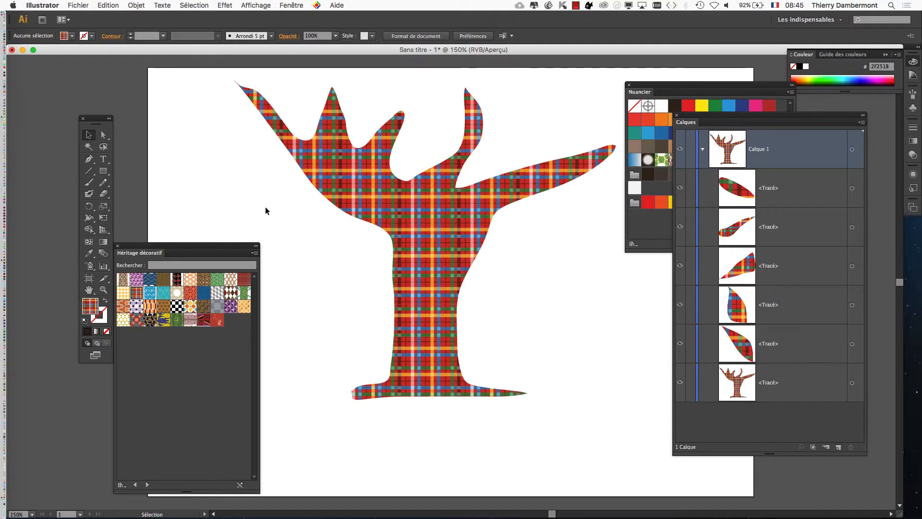
left_click_drag(258, 491, 275, 407)
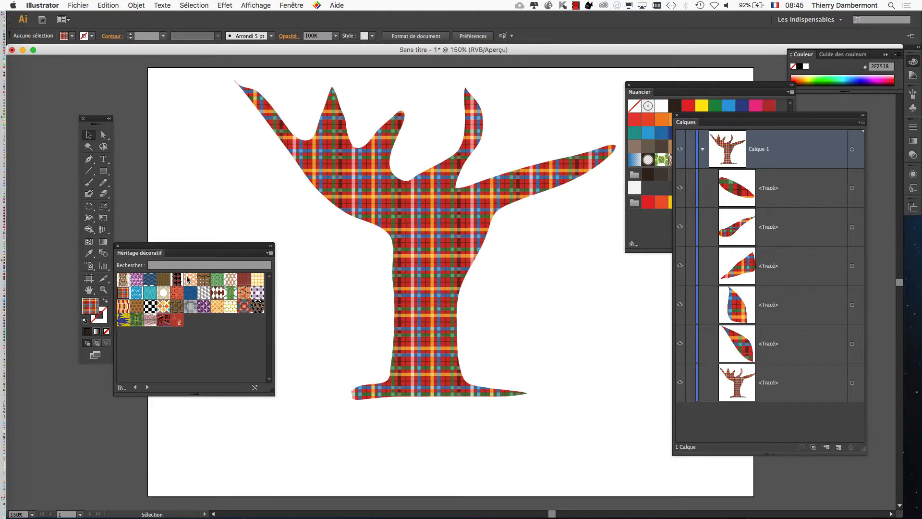
left_click_drag(89, 118, 37, 84)
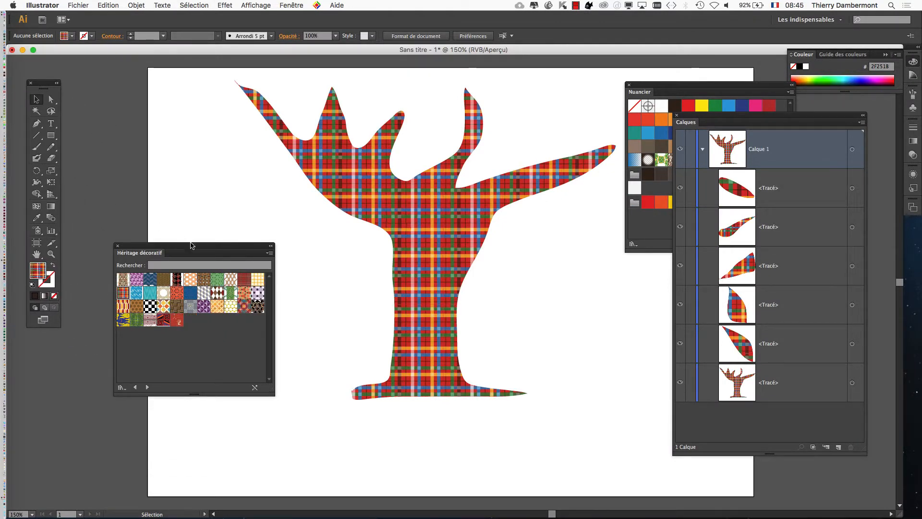
left_click_drag(191, 245, 143, 258)
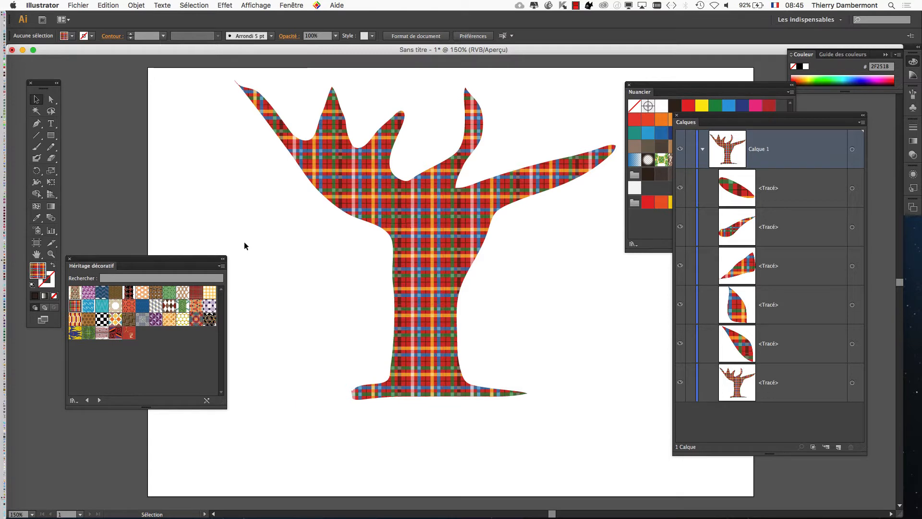
Select all the tree paths and combine them into a compound path (Tracé transparent) so the inner shapes become openings.
key("super+a")
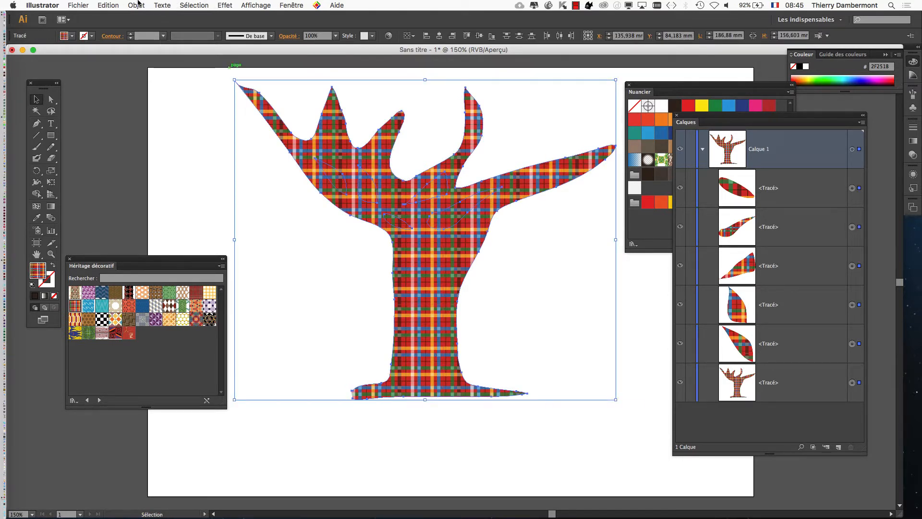
left_click(137, 5)
mouse_move(194, 275)
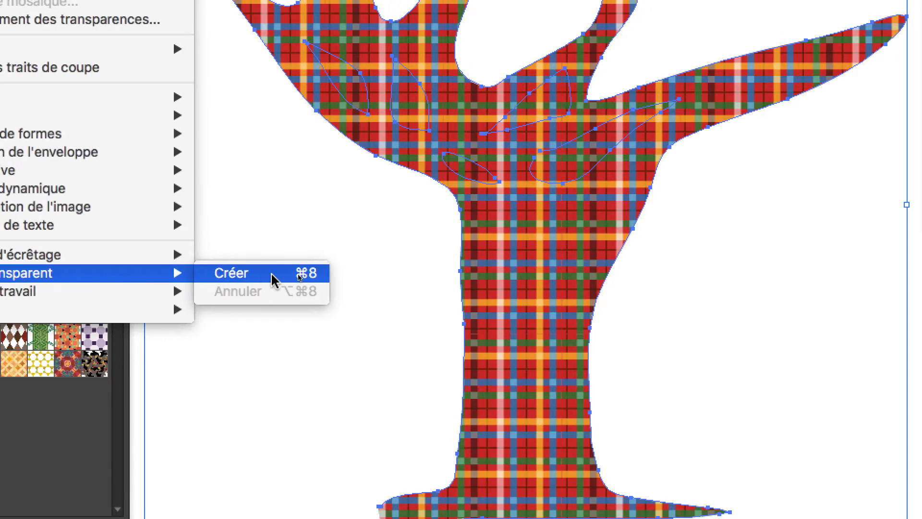
left_click(272, 277)
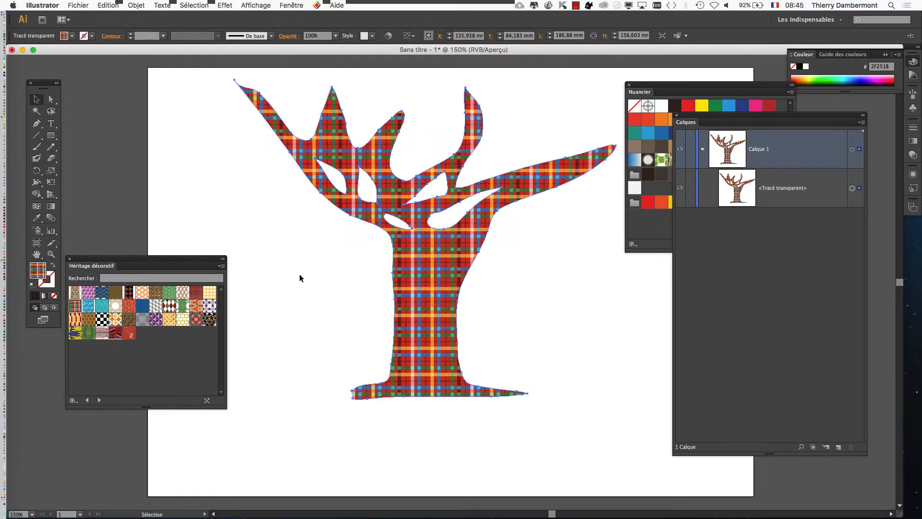
Place the tools panel near the tree, detach the direct selection tools as a floating group and activate Sélection directe progressive.
key("v")
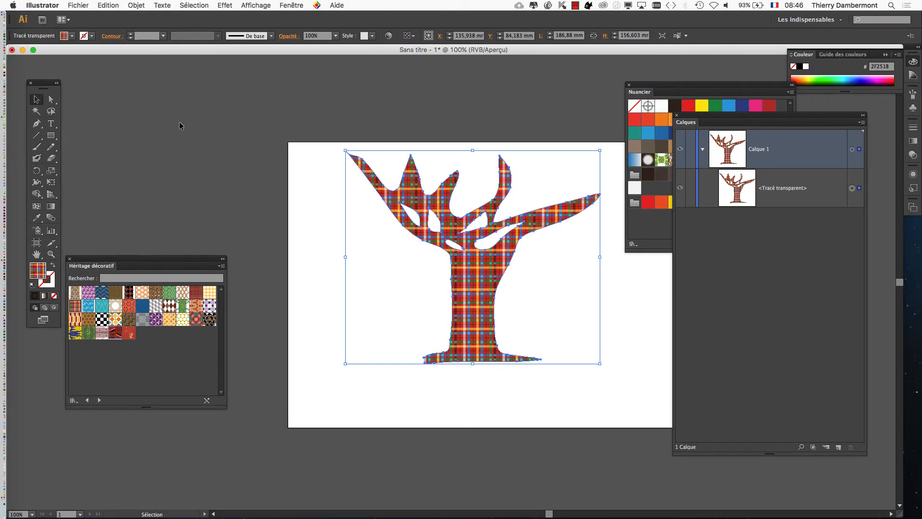
left_click_drag(42, 85, 299, 124)
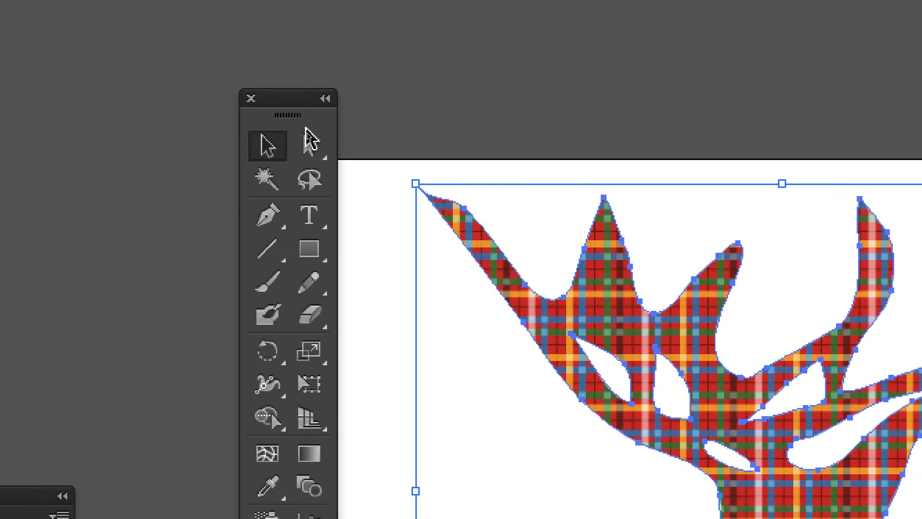
left_click(310, 139)
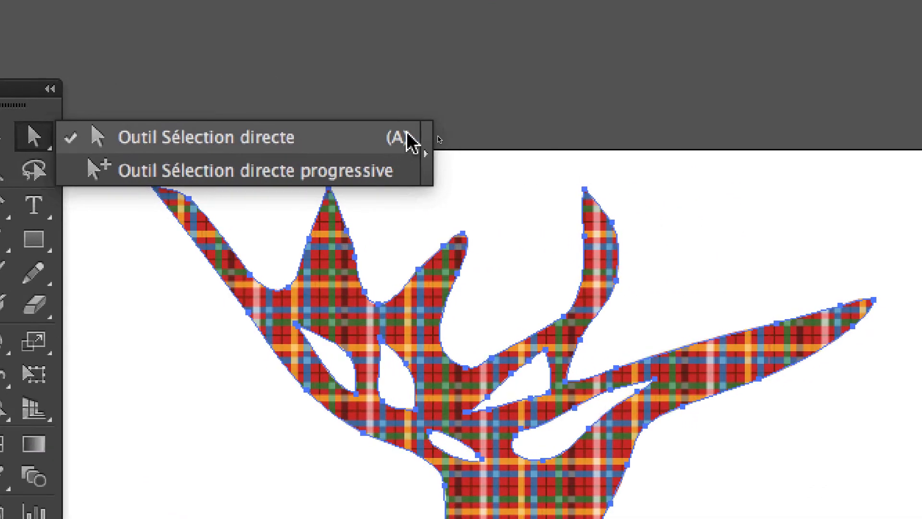
left_click_drag(410, 142, 425, 145)
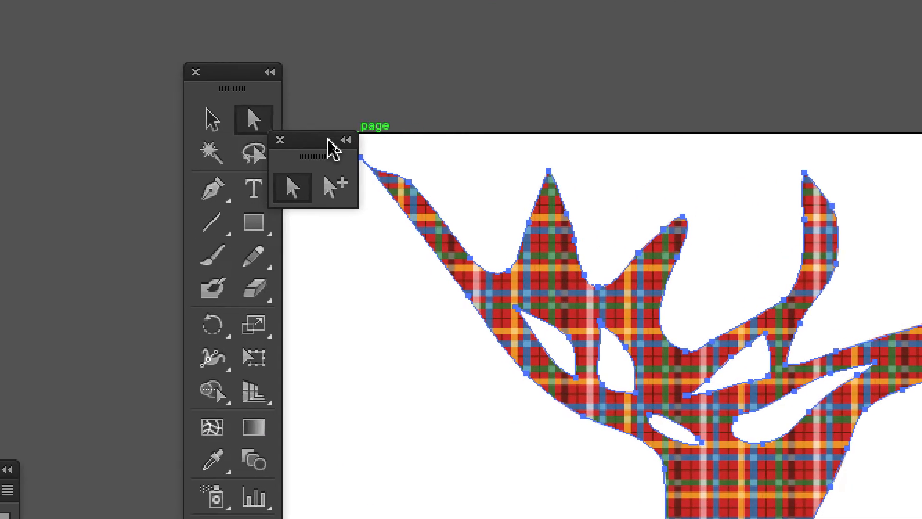
left_click_drag(329, 140, 513, 38)
left_click(519, 88)
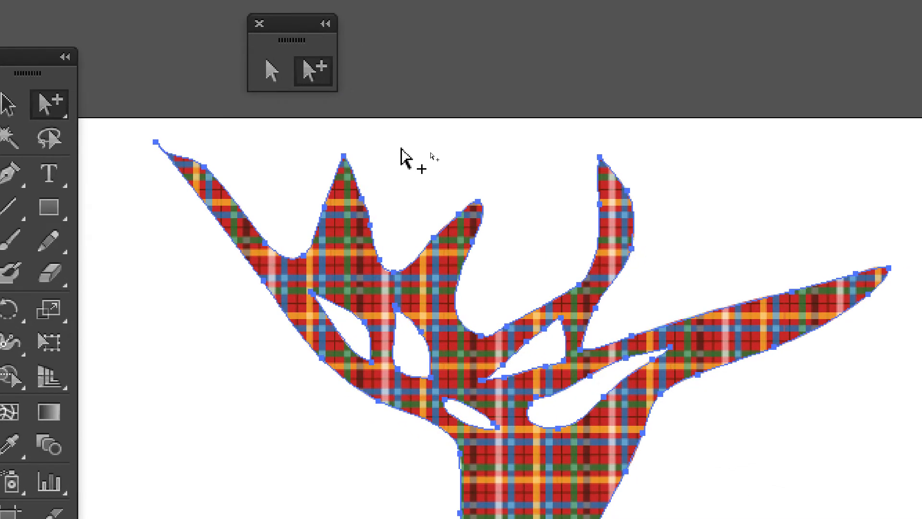
Select the largest inner opening within the compound path and move it outside the tree, below the long branch.
left_click(459, 223)
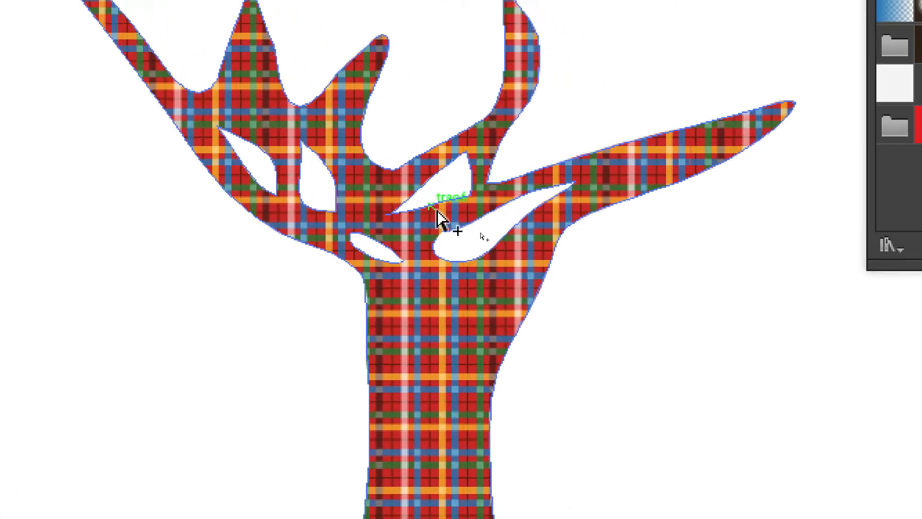
left_click(560, 366)
left_click(445, 213)
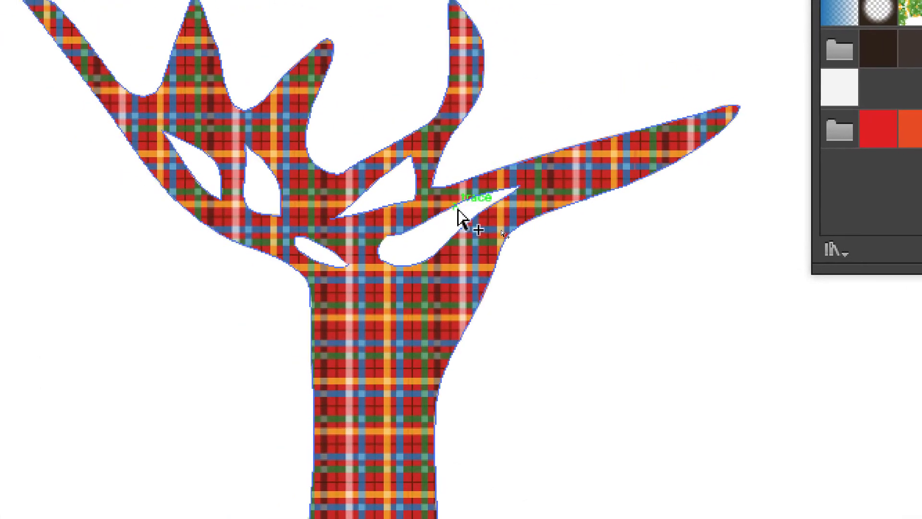
left_click(451, 193)
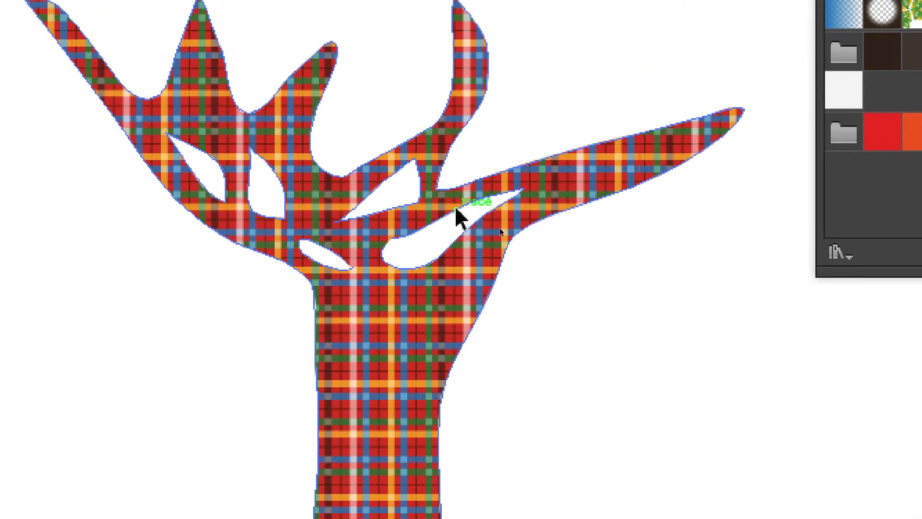
left_click_drag(463, 214, 497, 280)
left_click_drag(468, 236, 587, 272)
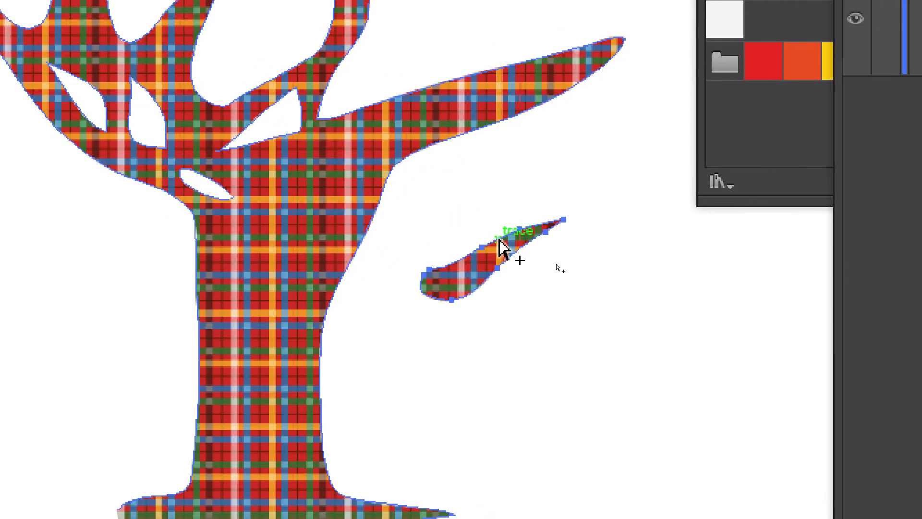
Move the largest opening back inside the tree at the base of the long branch and leave nothing selected.
left_click_drag(499, 244, 377, 257)
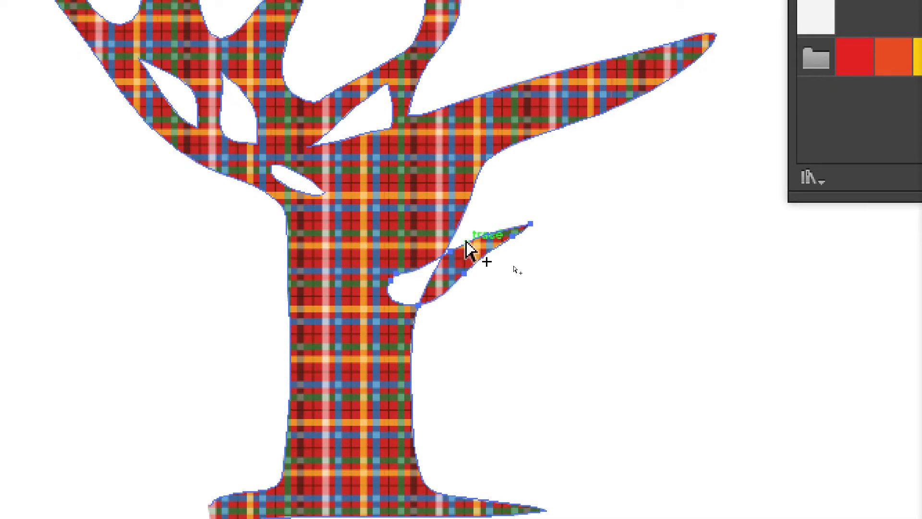
left_click_drag(470, 247, 466, 221)
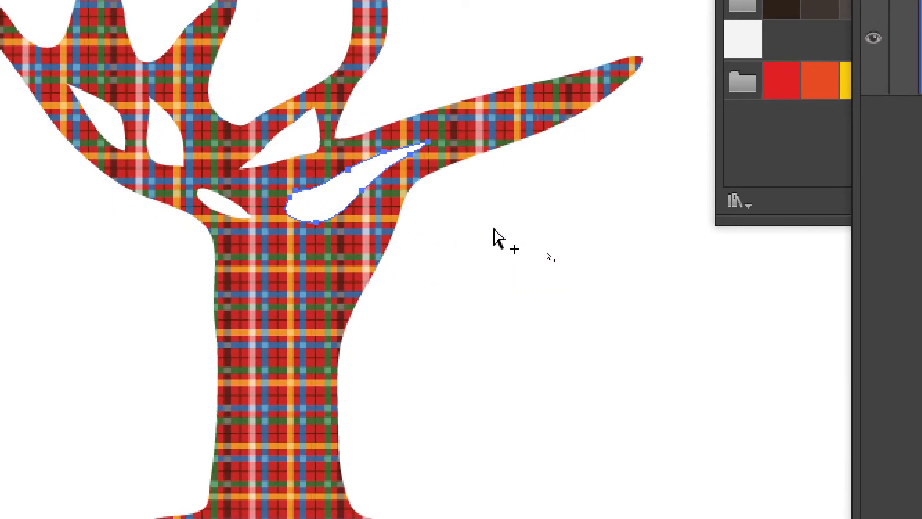
left_click(494, 230)
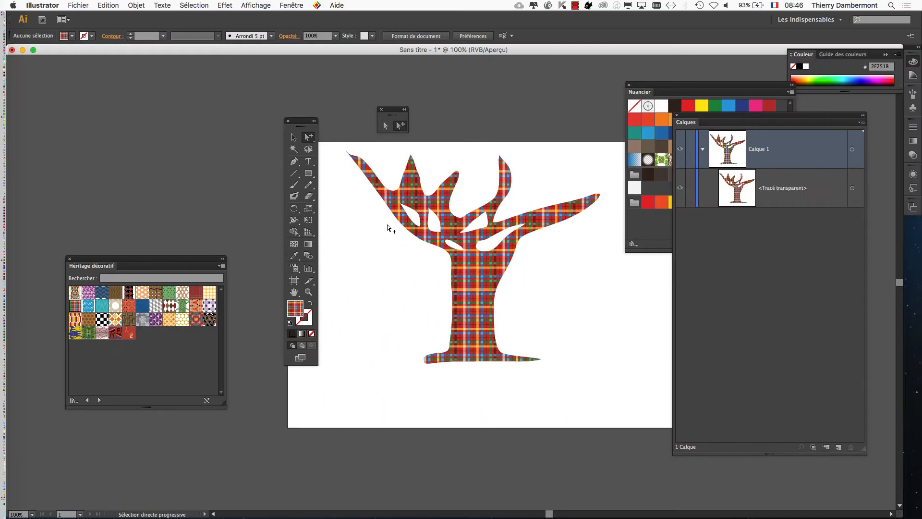
left_click(460, 247)
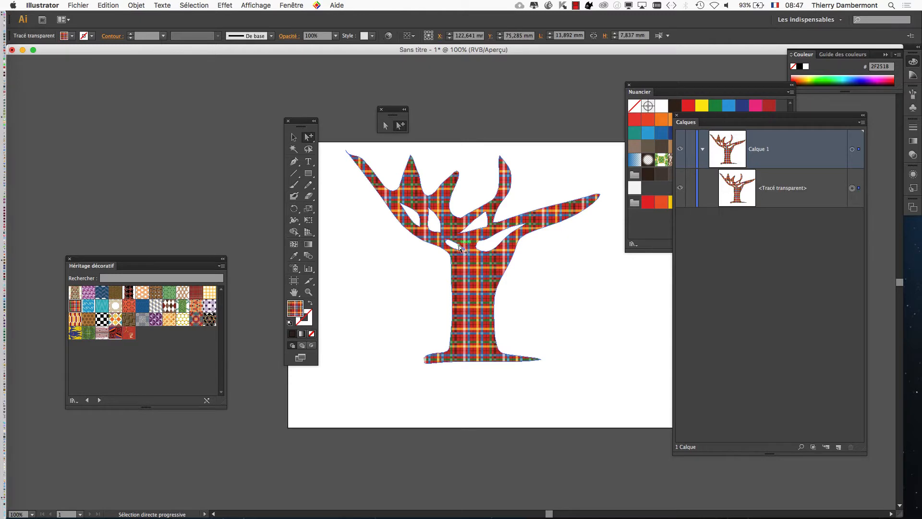
left_click(426, 262)
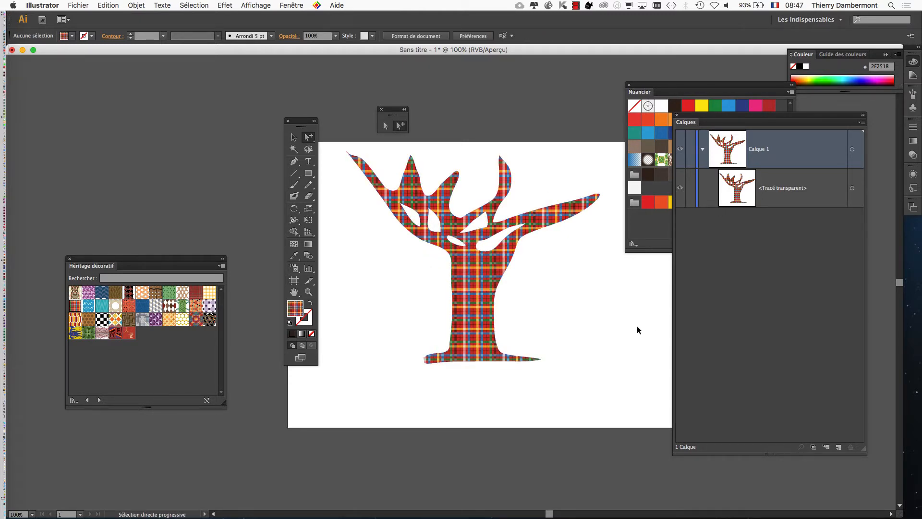
Start saving the document under a new name, Demo tracé transparent.ai, in the folder troisième jour AI - SESSION 9.
left_click(91, 5)
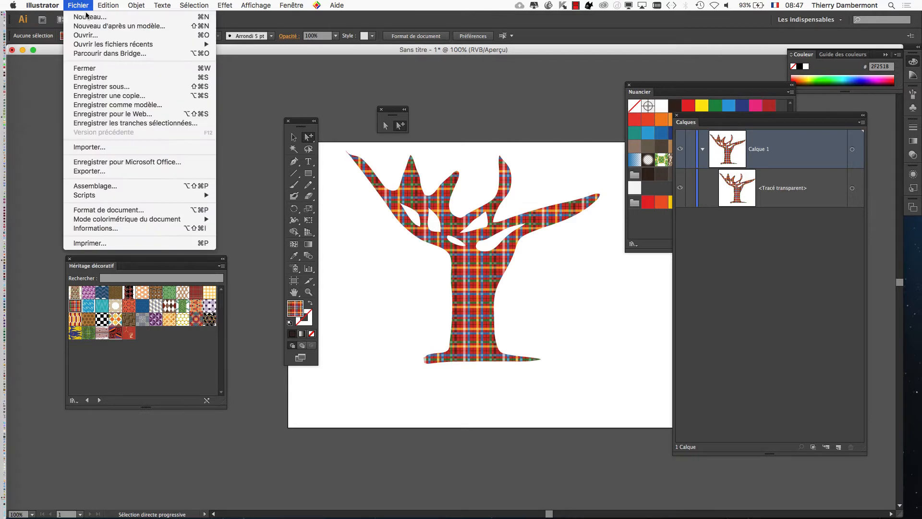
left_click(116, 86)
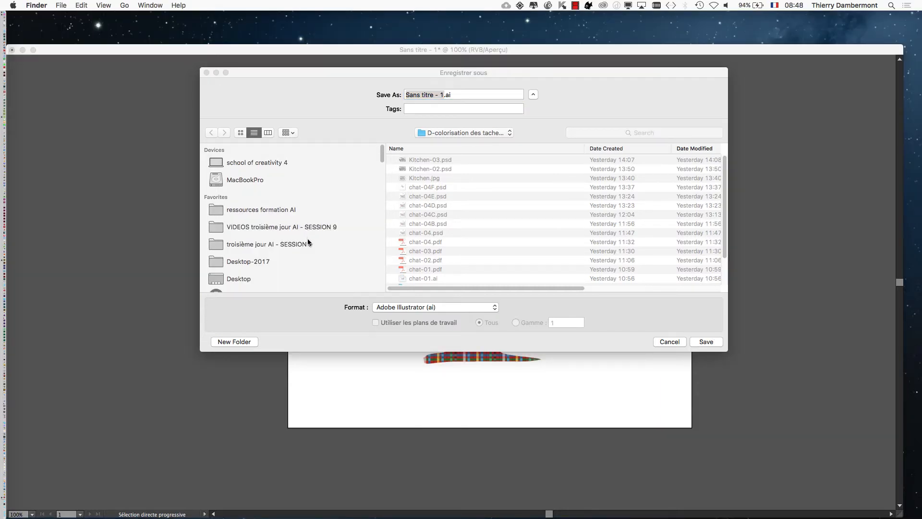
left_click(308, 243)
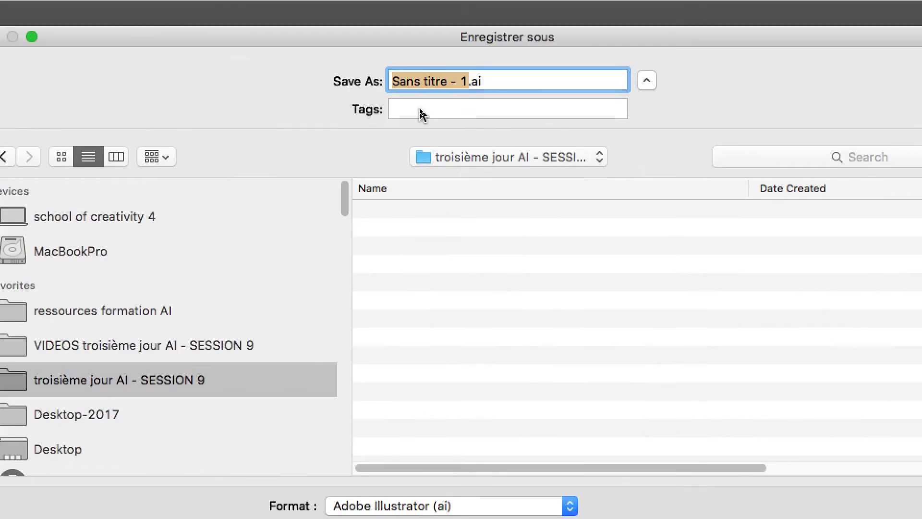
type("DE")
key("BackSpace")
type("emo trac")
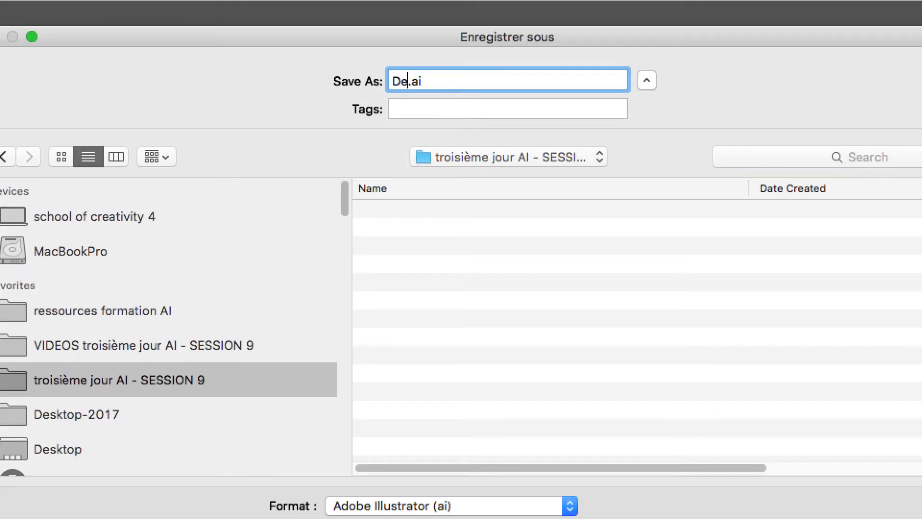
type("é traspare")
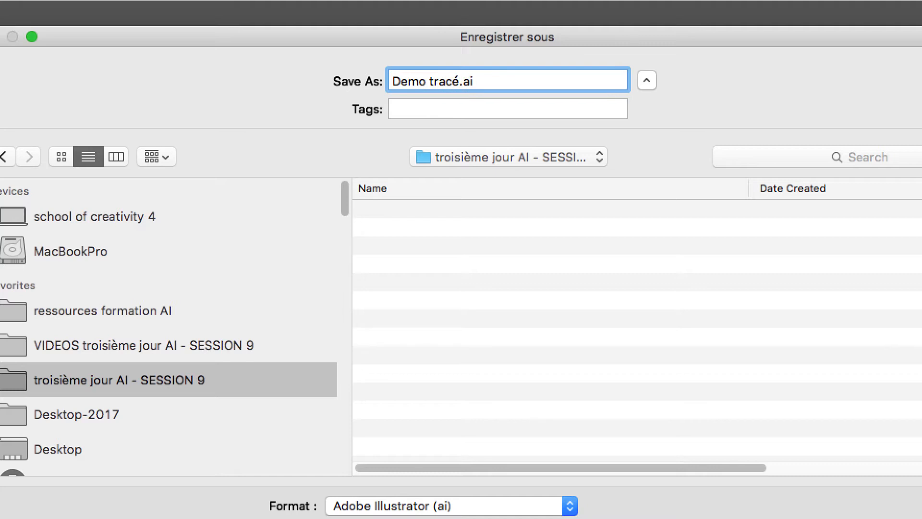
type("nt")
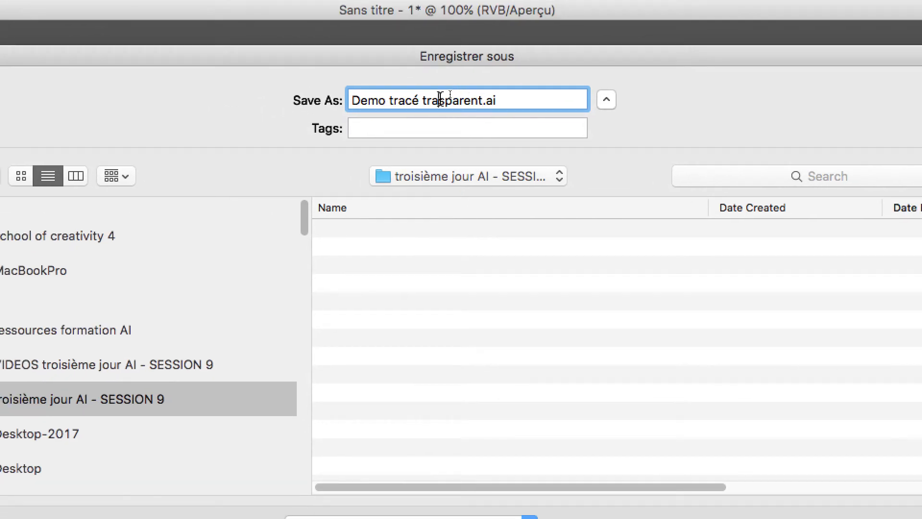
left_click(440, 98)
type("n")
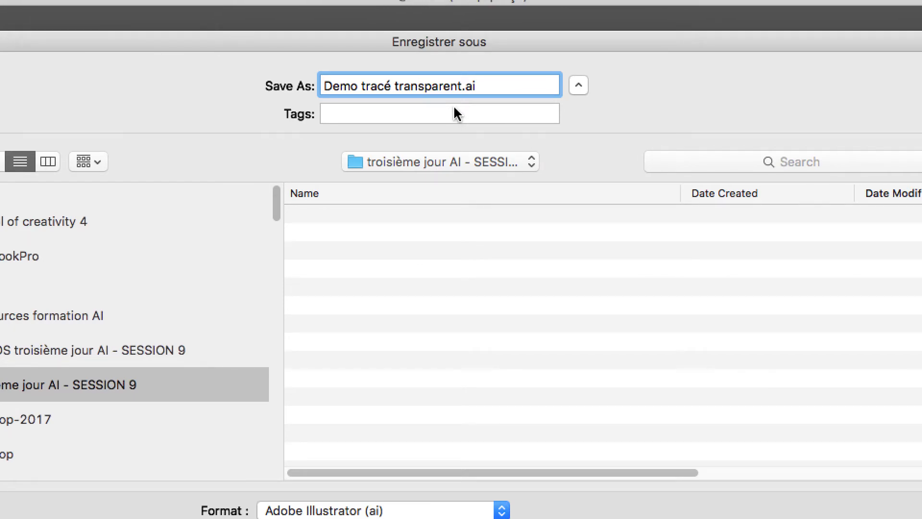
Save the file in Illustrator CS6 format with the offered options and close the document.
key("Return")
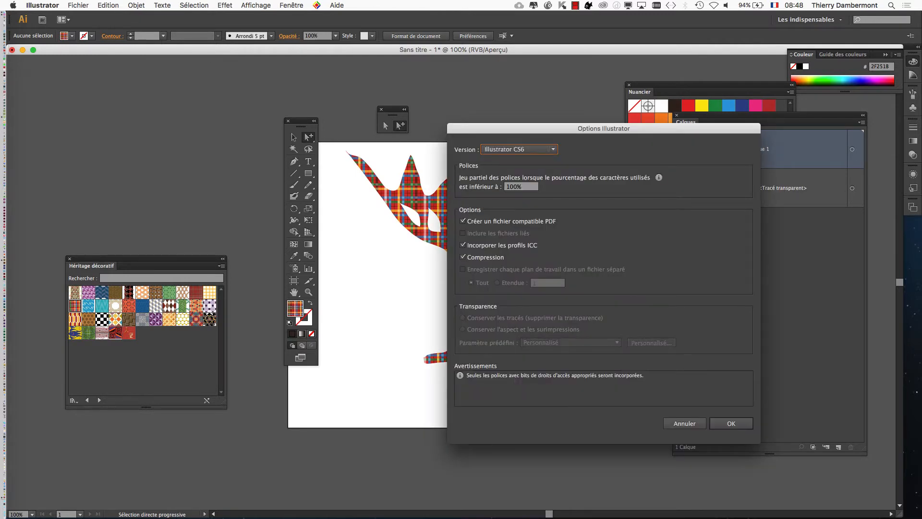
key("Return")
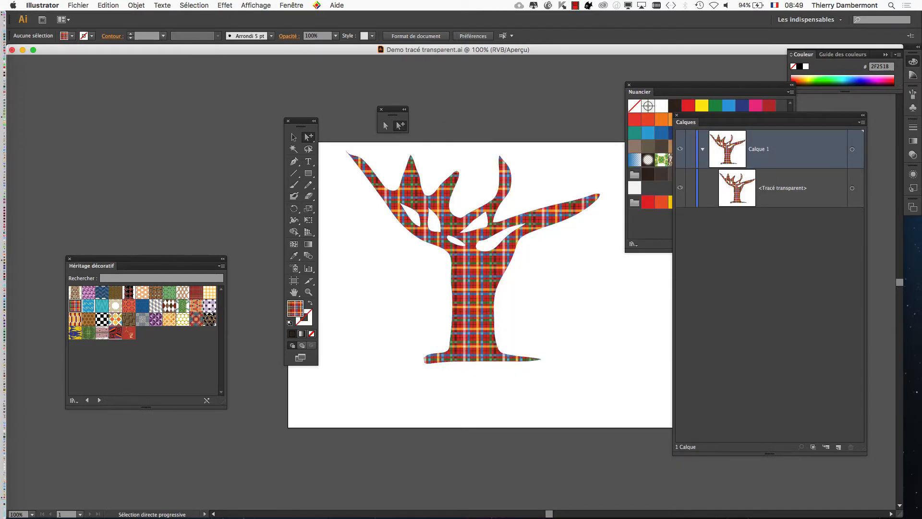
key("super+w")
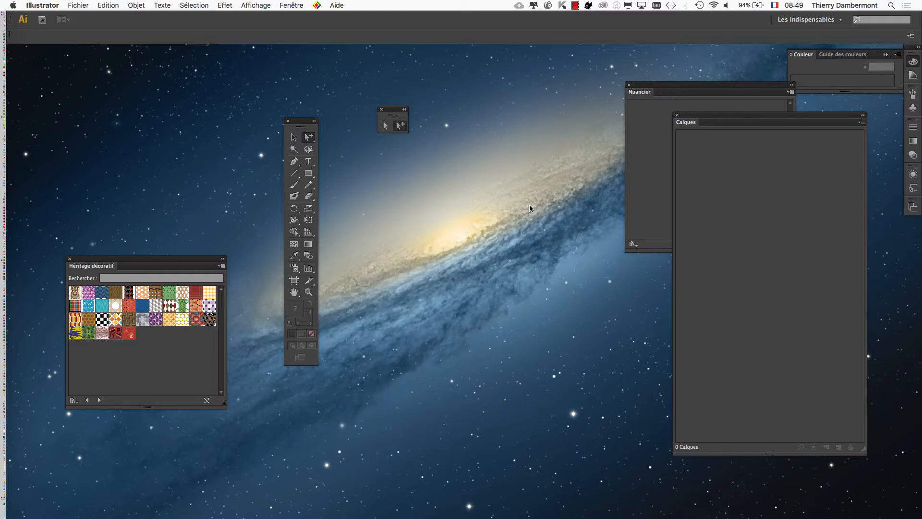
Switch to Firefox, open Google Images and search for horse "public domain".
mouse_move(20, 360)
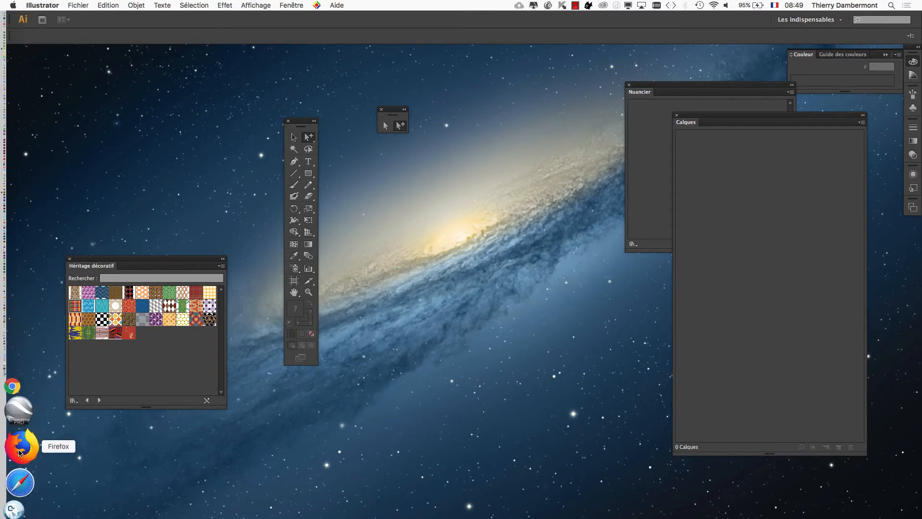
left_click(20, 451)
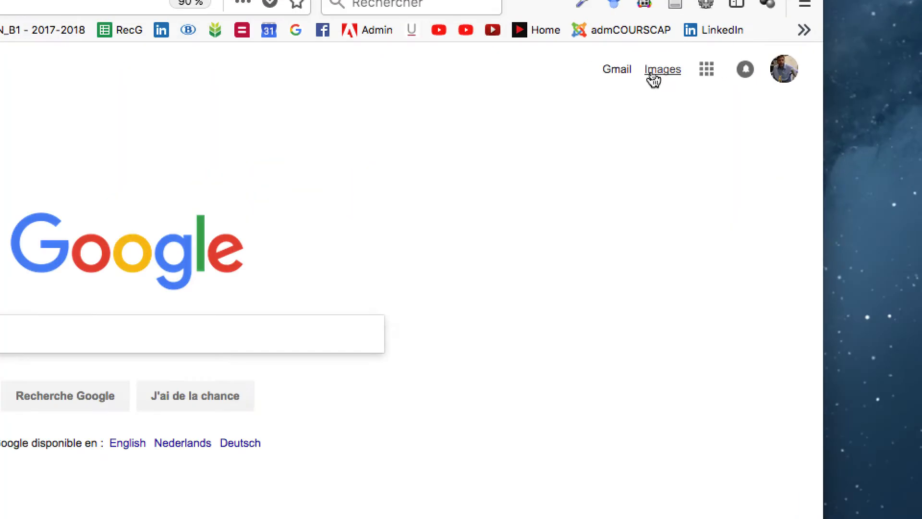
left_click(653, 77)
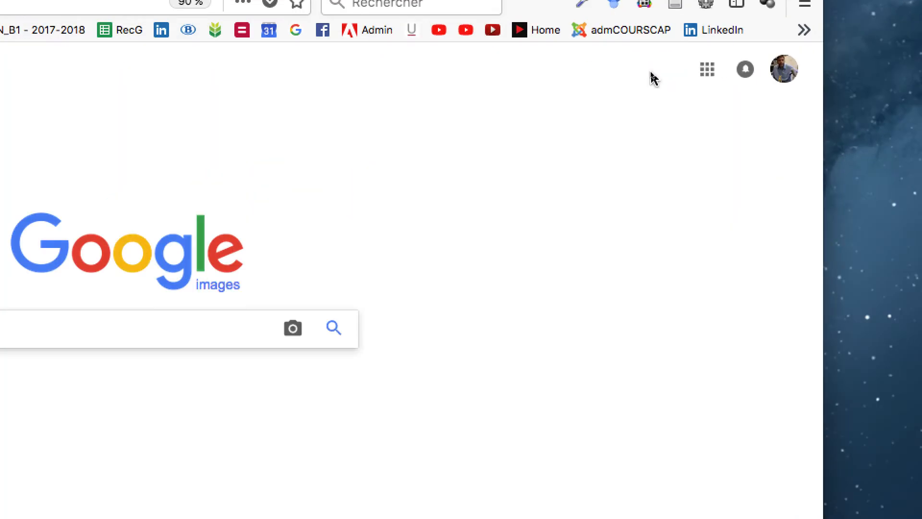
type("hors")
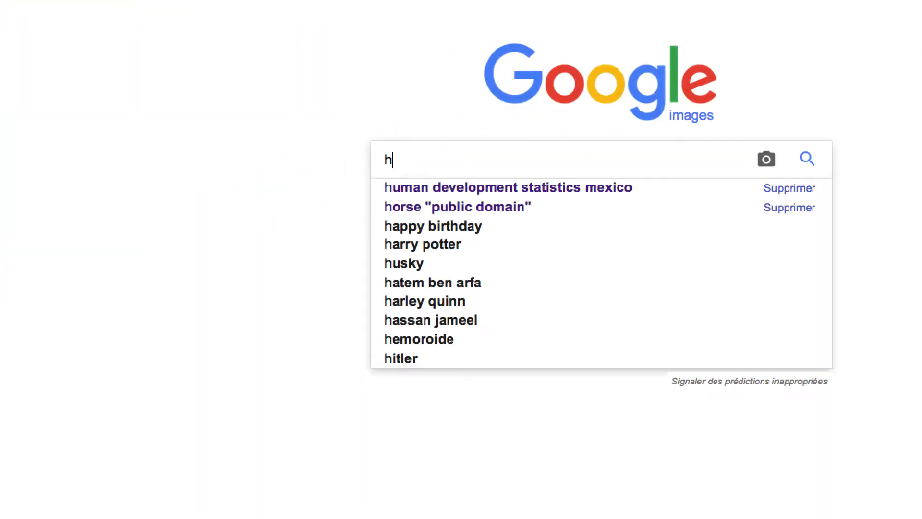
type("e")
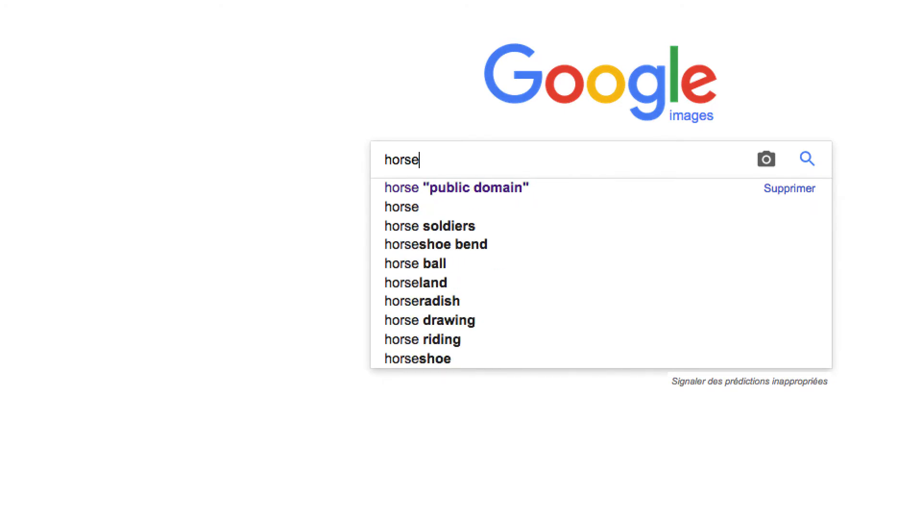
left_click(443, 187)
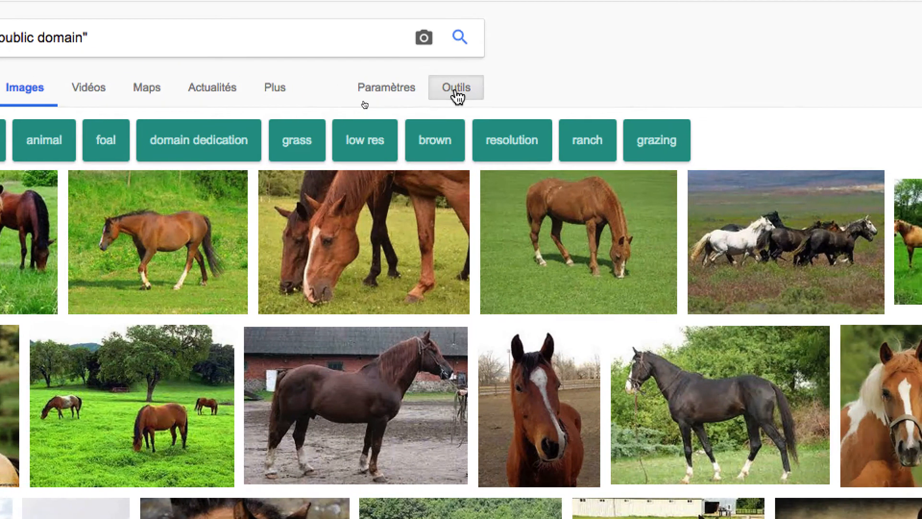
Show the image search tools and examine the usage-rights options (Droits d'usage) available for the horse results.
left_click(456, 96)
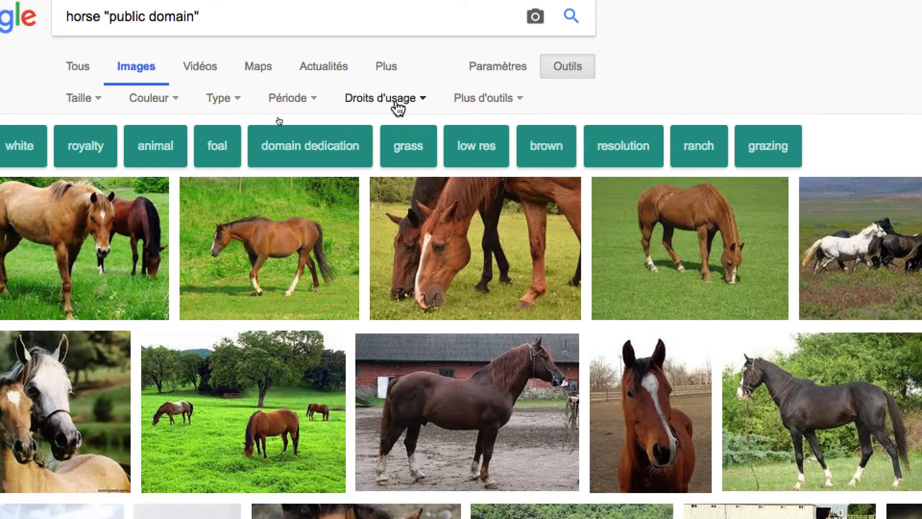
left_click(399, 101)
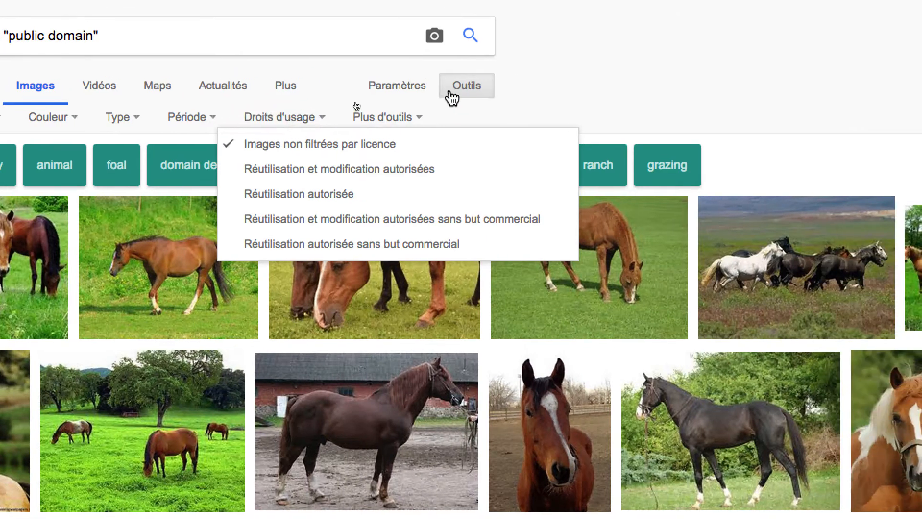
left_click(451, 94)
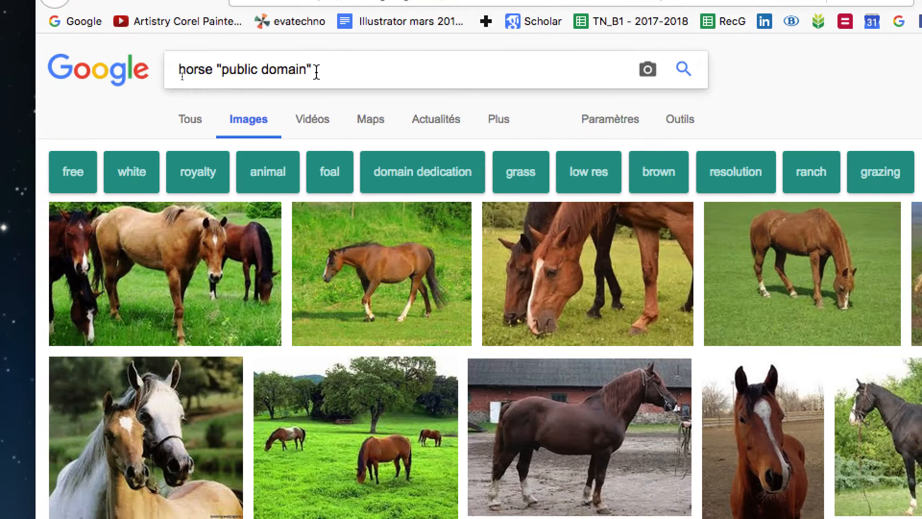
left_click_drag(99, 35, 33, 39)
left_click_drag(291, 73, 267, 72)
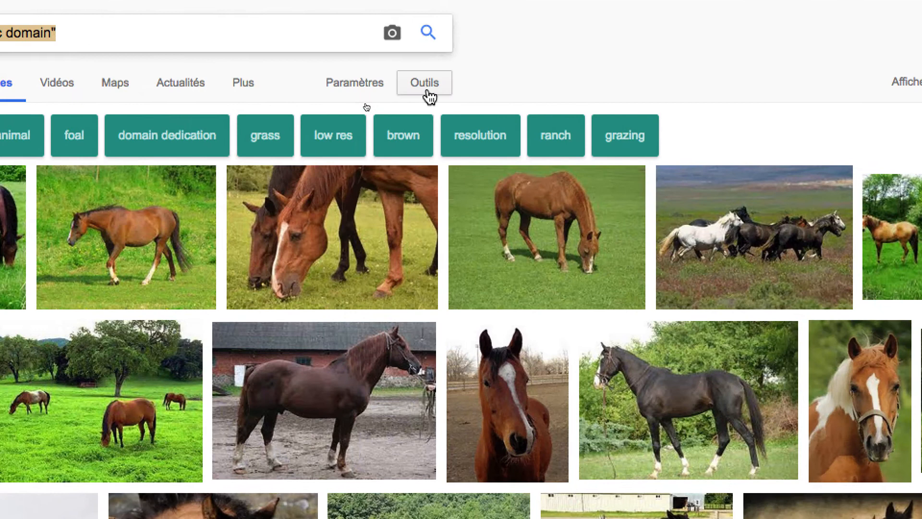
left_click(425, 90)
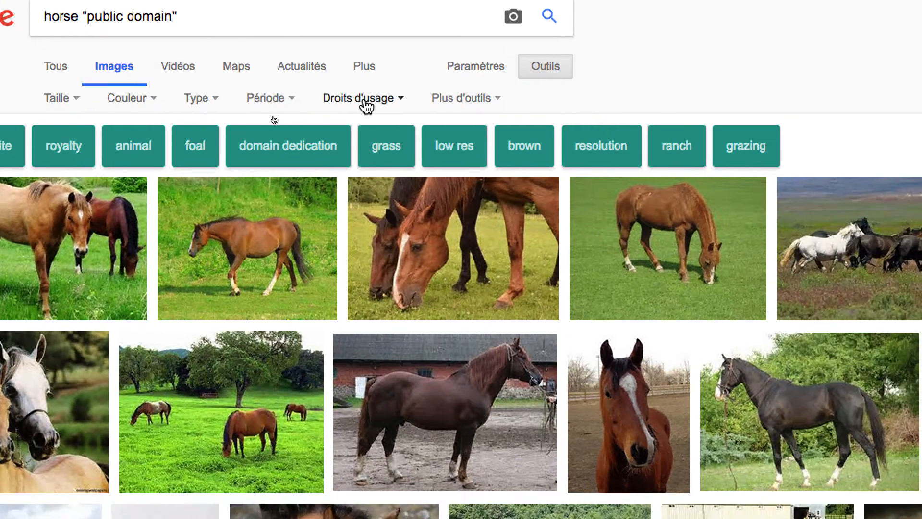
left_click(483, 124)
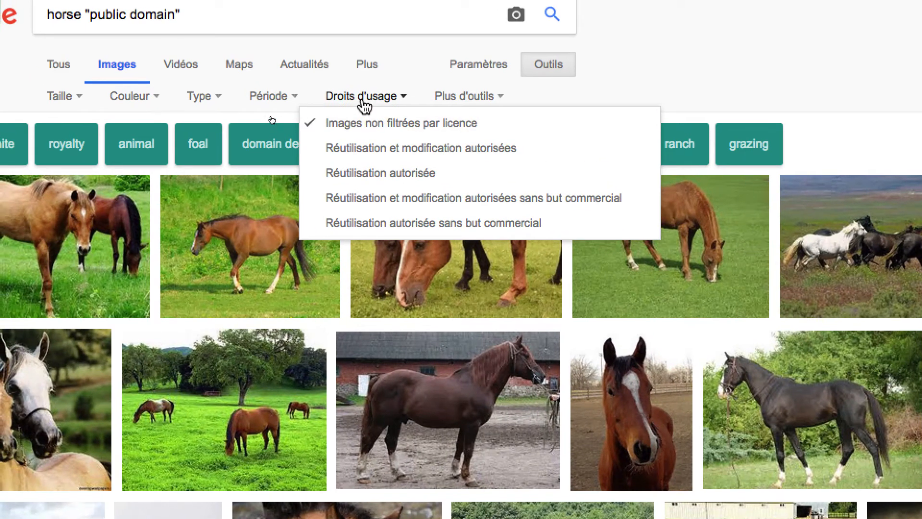
left_click(357, 84)
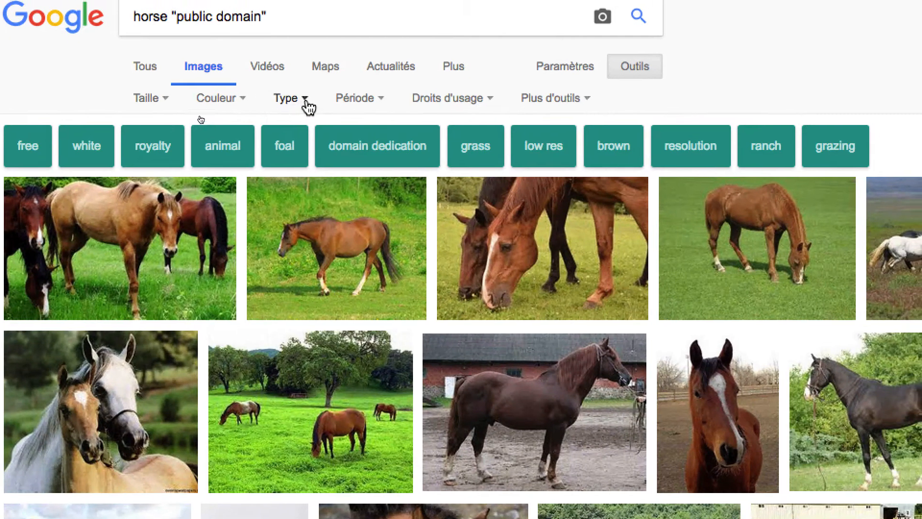
Filter the horse results to clip art (Images clipart) in black.
left_click(307, 103)
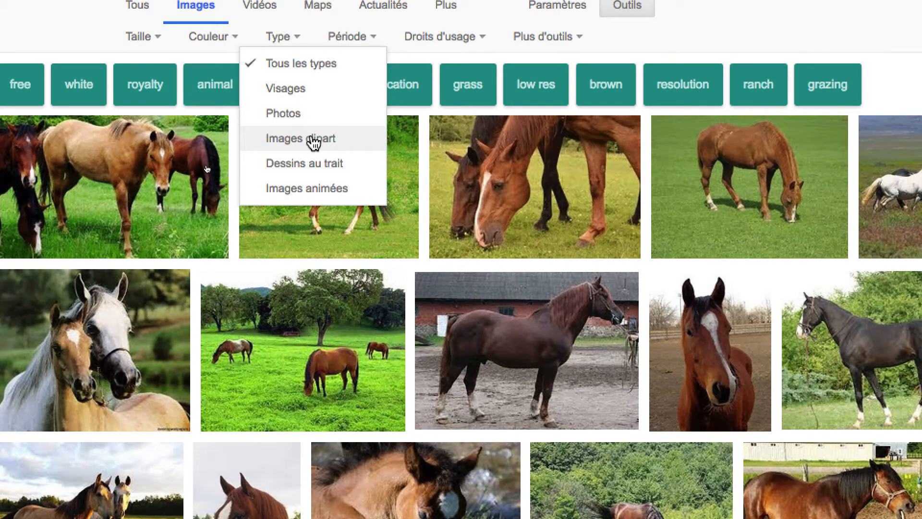
left_click(314, 139)
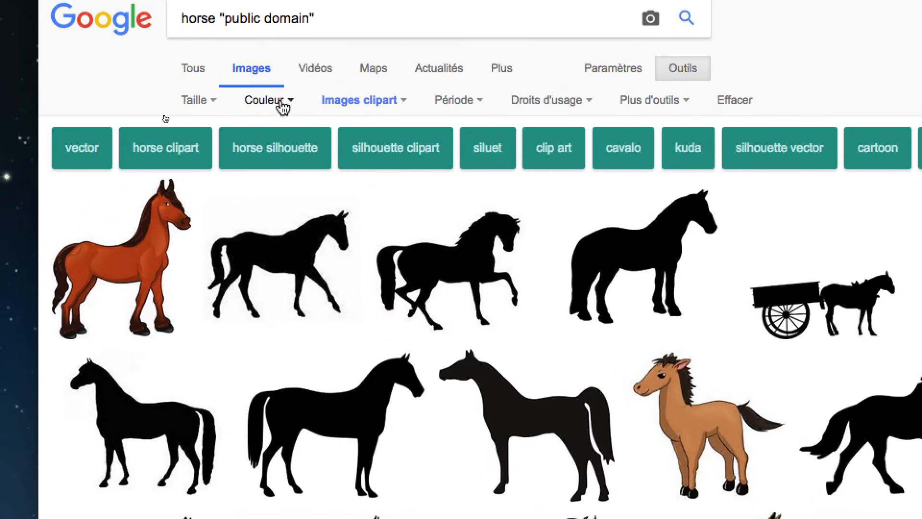
left_click(284, 104)
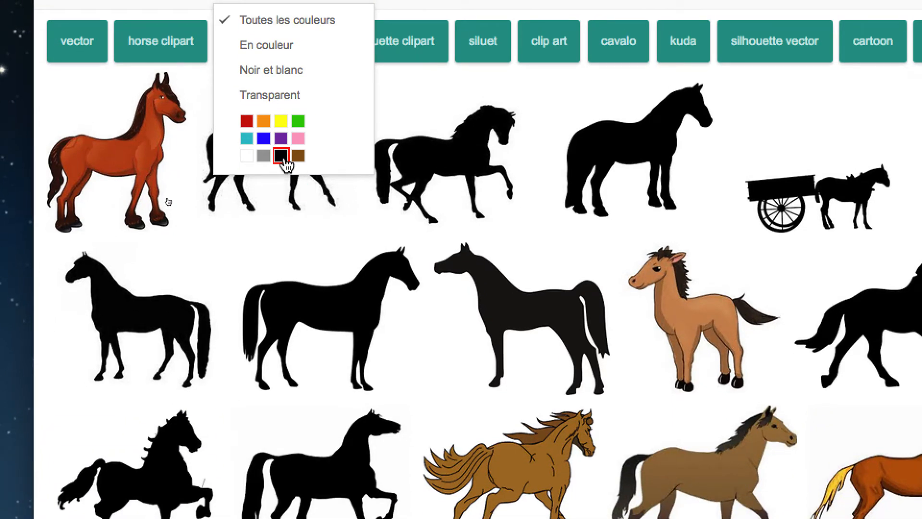
left_click(284, 160)
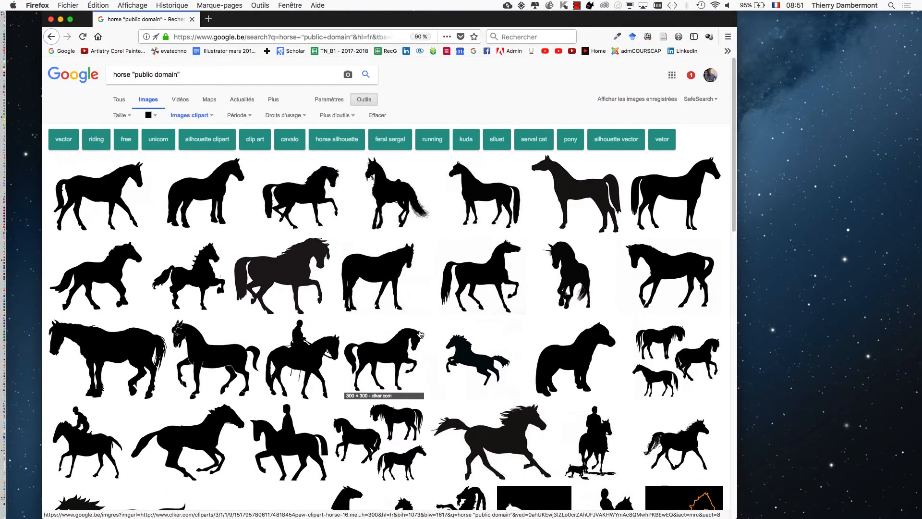
Open the publicdomainvectors.org horse silhouette facing right from the second row of results in a new tab and switch to it.
scroll(417, 341, "down", 2)
scroll(416, 329, "down", 2)
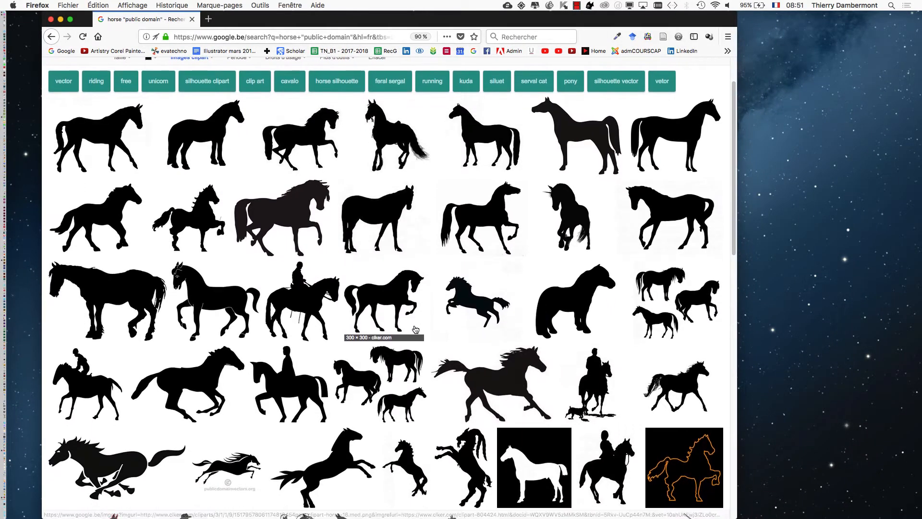
scroll(417, 330, "down", 1)
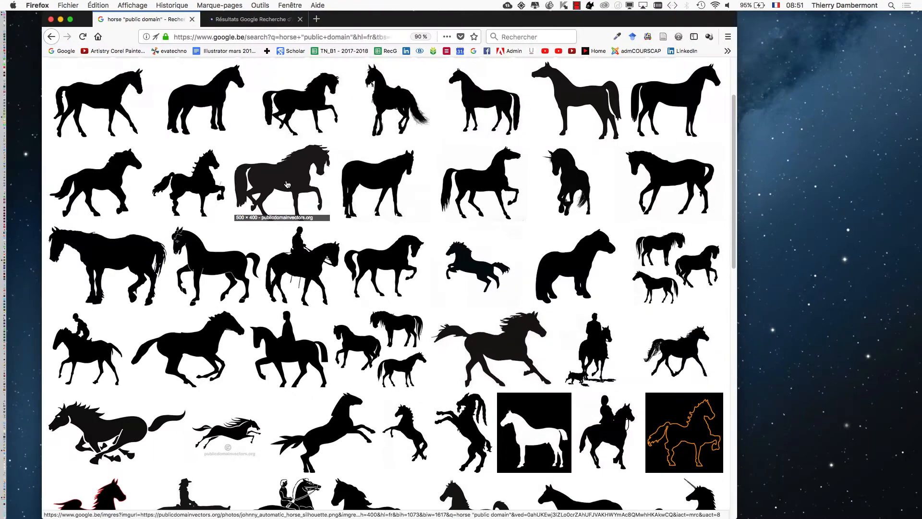
left_click(287, 185, "super")
left_click(256, 18)
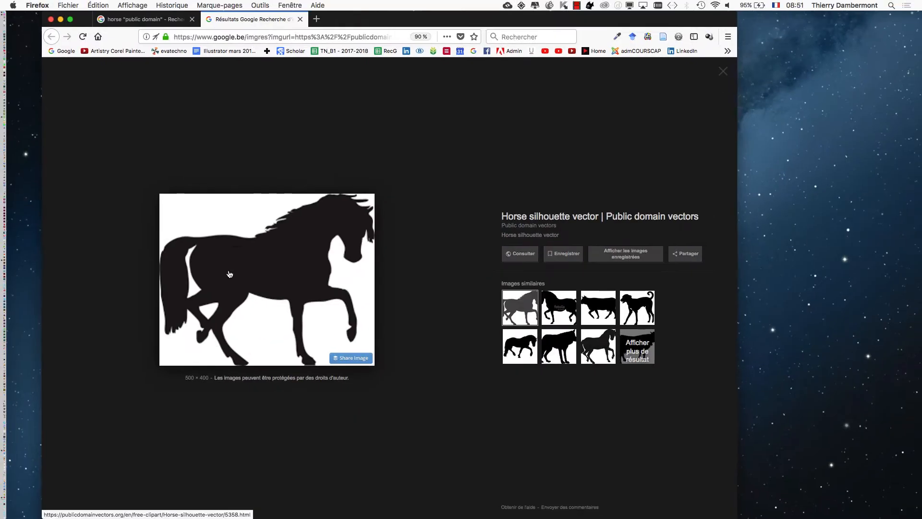
Save the horse image as silhouette cheval noir.png in the troisième jour AI - SESSION 9 folder.
right_click(238, 263)
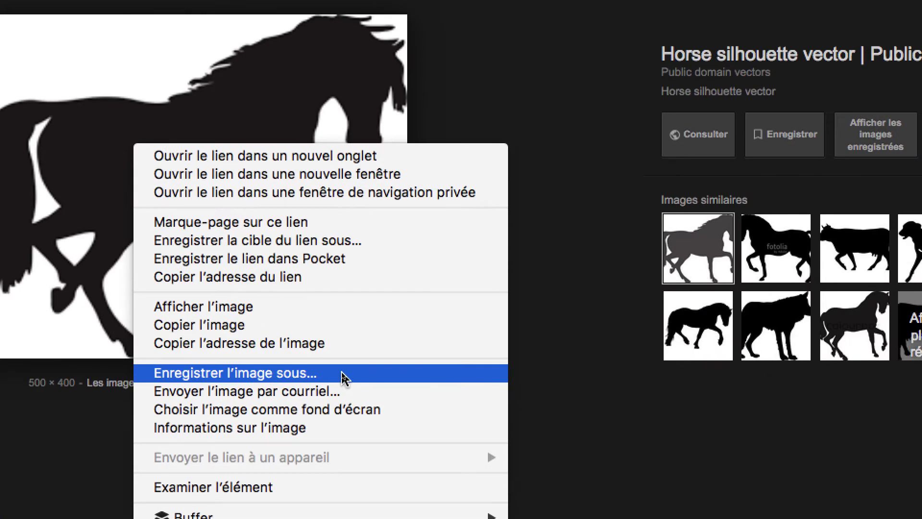
left_click(344, 378)
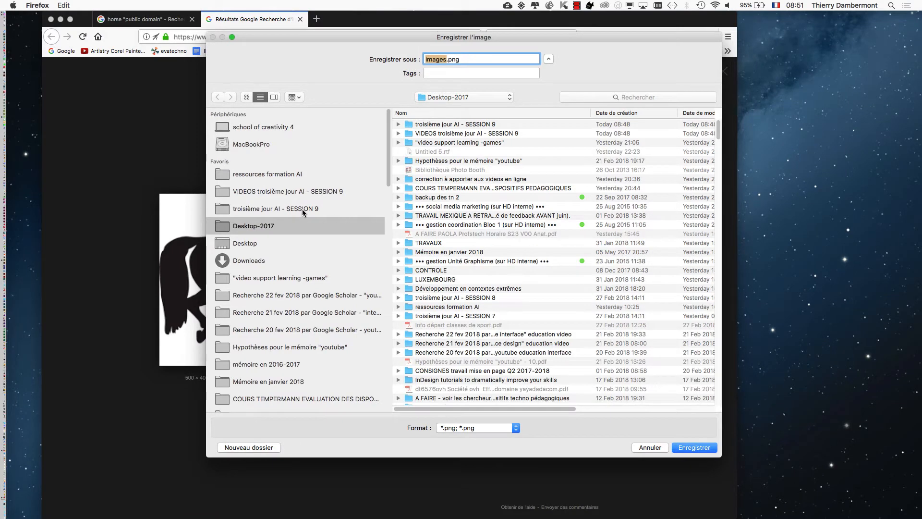
left_click(302, 209)
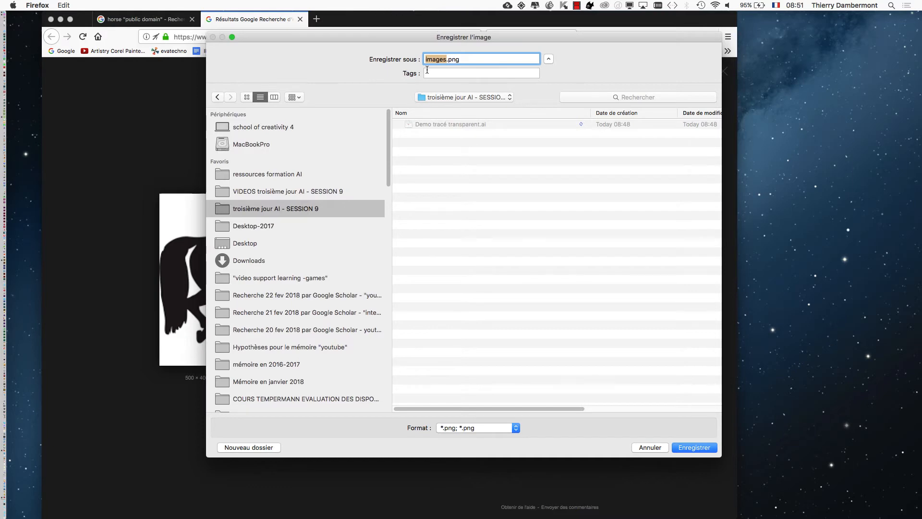
type("silhouet")
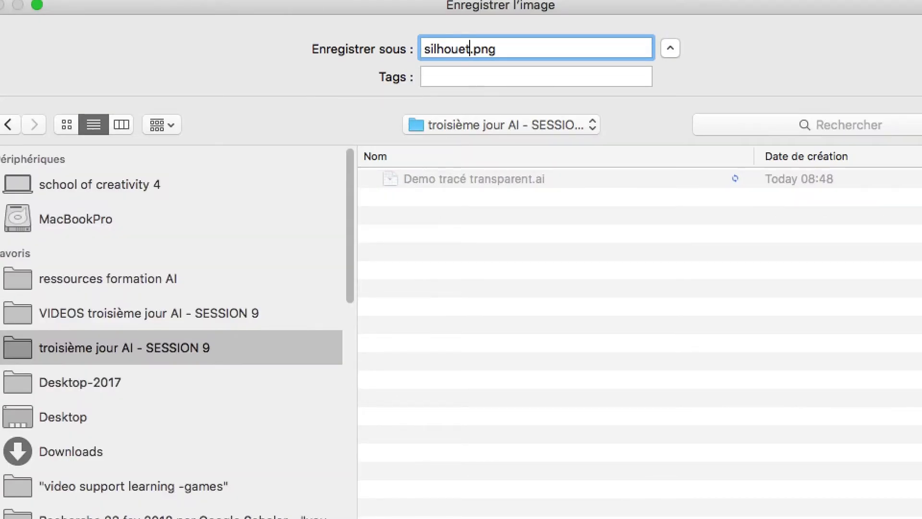
type("te cheval noir")
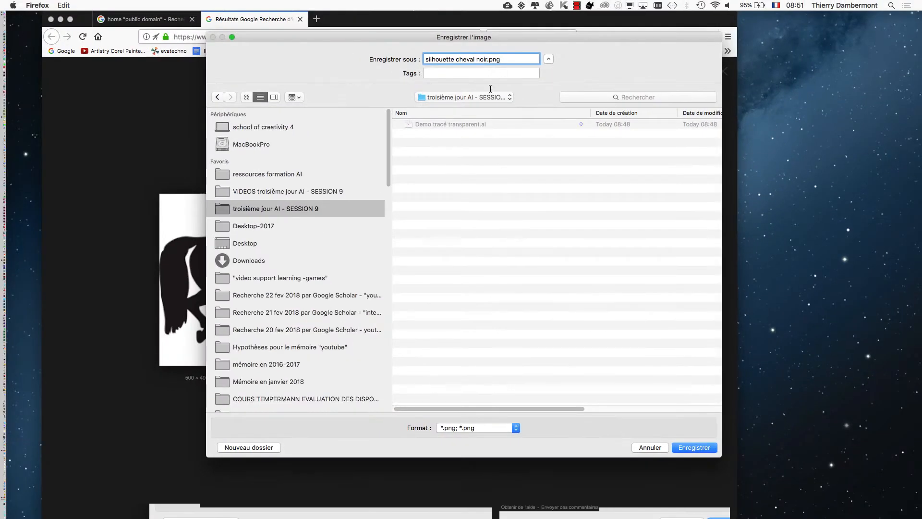
left_click(696, 450)
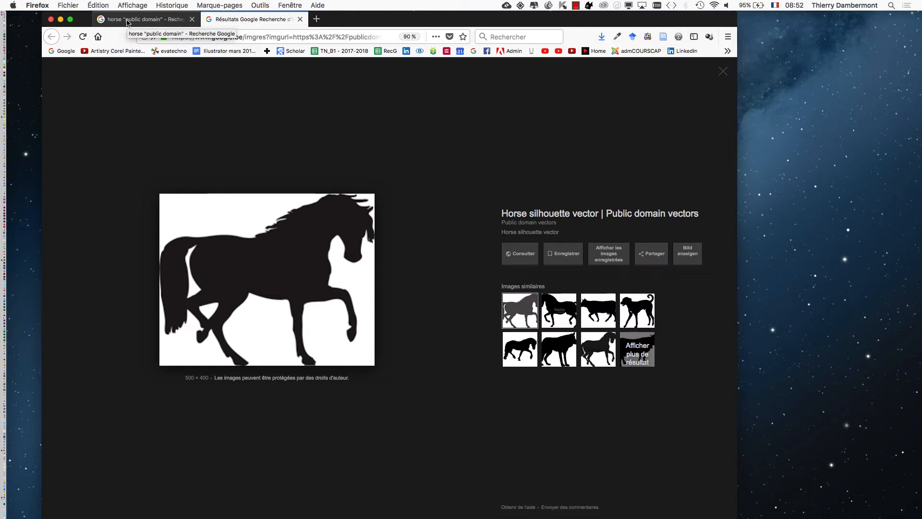
Return to the horse search results and minimise the Firefox window.
left_click(128, 23)
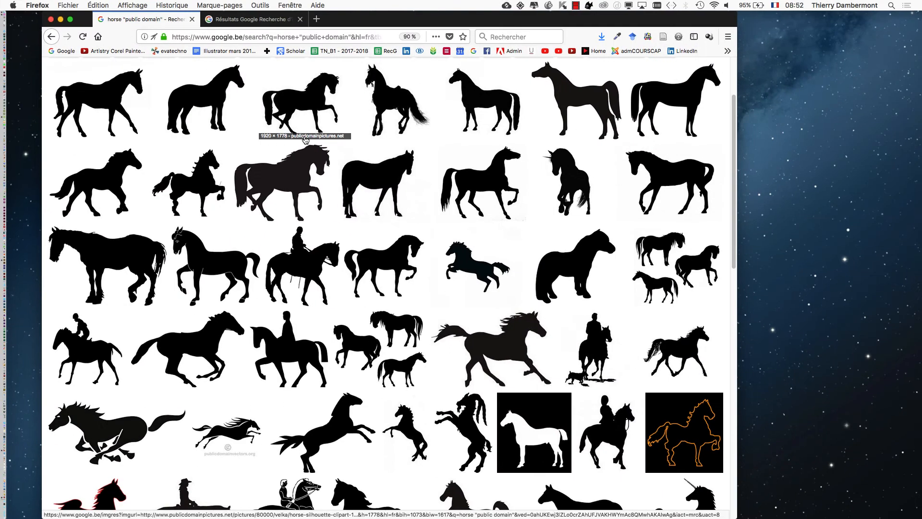
scroll(305, 139, "up", 3)
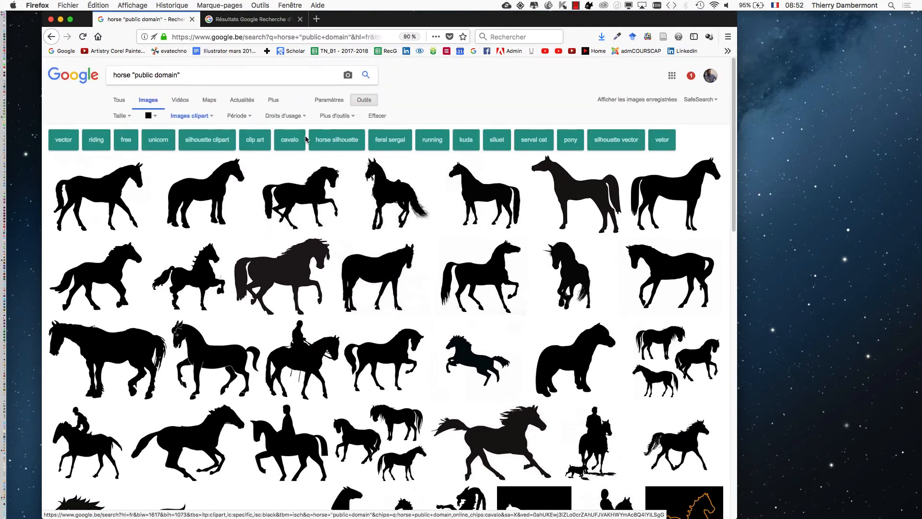
left_click(60, 19)
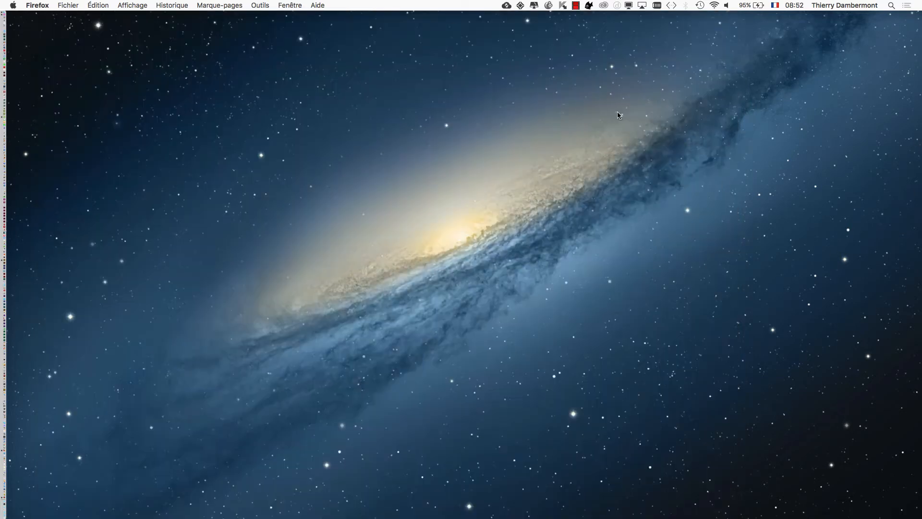
Switch to Illustrator, create a landscape A4 RVB document and move the tools beside the artboard's left edge.
key("super+Tab")
key("super+Tab")
left_click(78, 5)
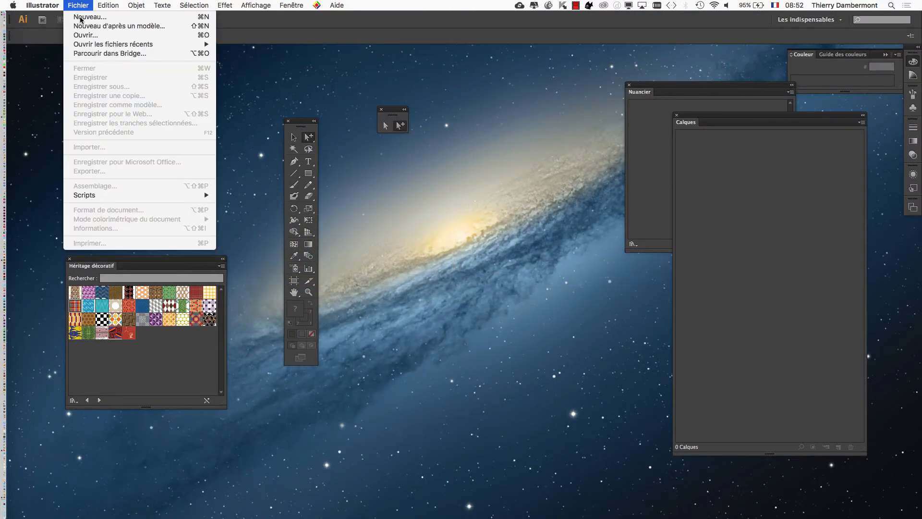
left_click(81, 17)
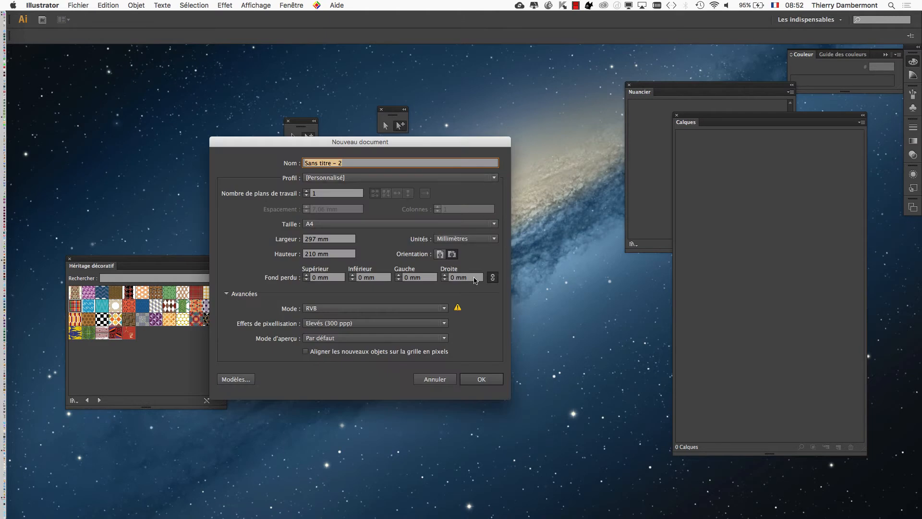
left_click(481, 379)
left_click_drag(295, 123, 27, 80)
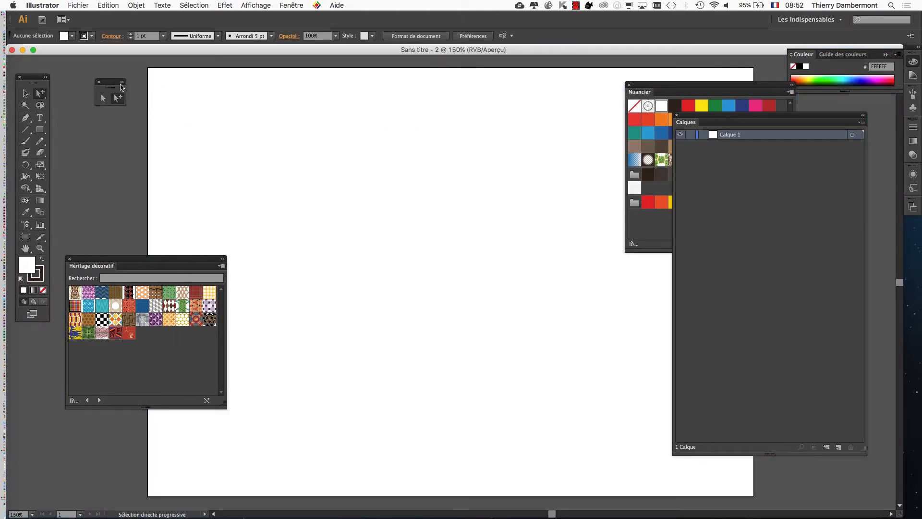
Import silhouette cheval noir.png into the new document as a linked image.
left_click(80, 6)
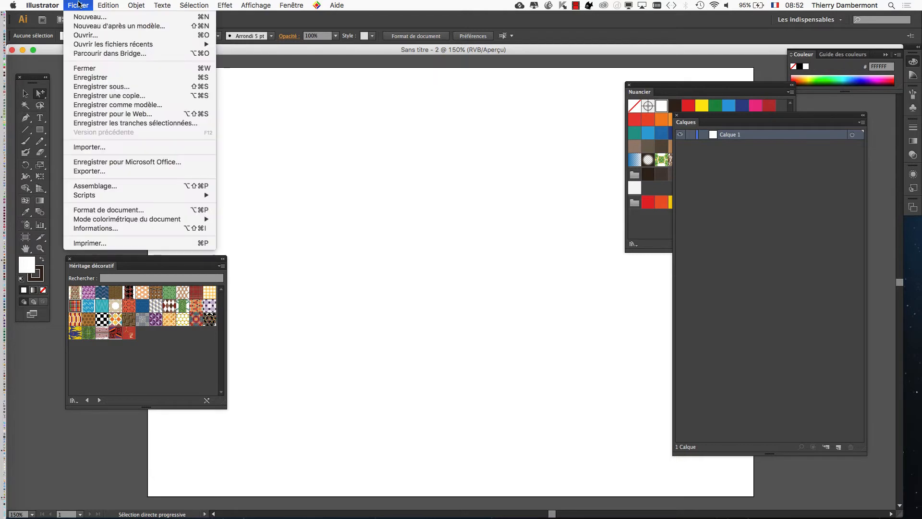
left_click(114, 148)
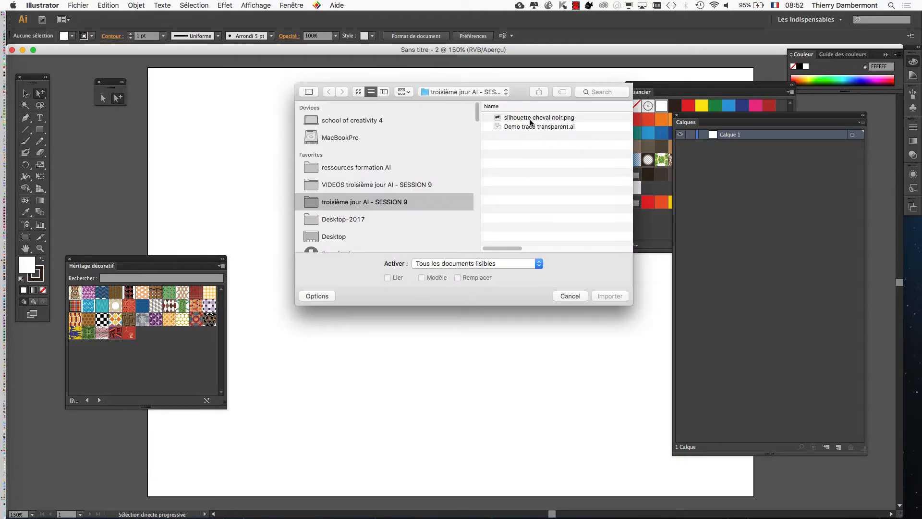
left_click(530, 120)
left_click(610, 297)
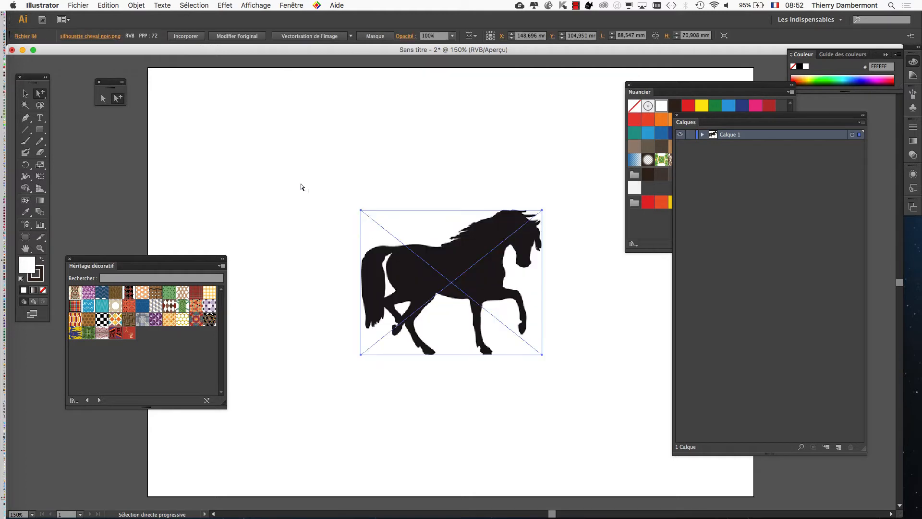
Close the Nuancier, Calques and Héritage décoratif panels to clear the space around the horse.
key("super+equal")
key("super+equal")
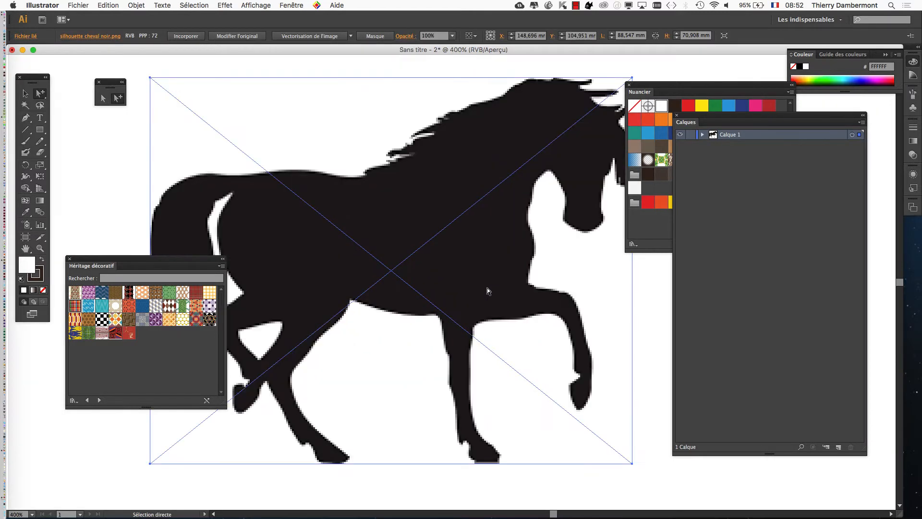
scroll(486, 287, "down", 1, "alt")
left_click(630, 86)
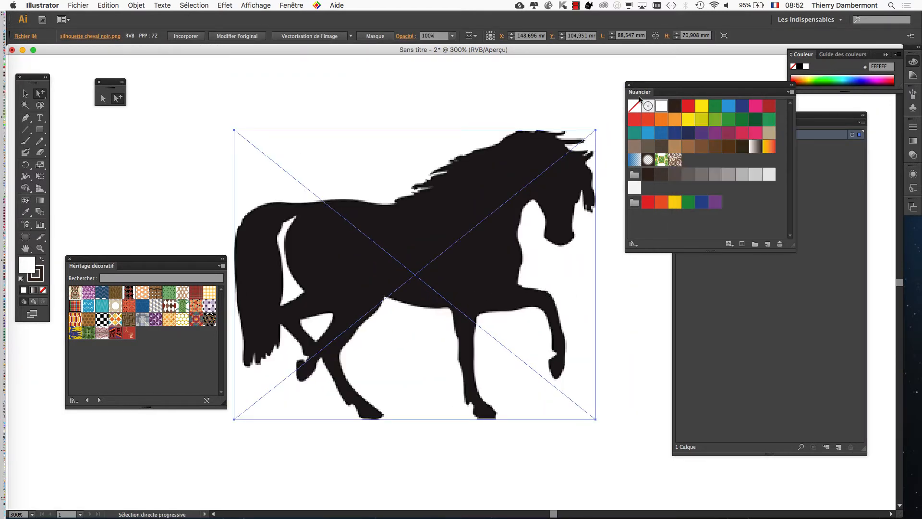
left_click(677, 116)
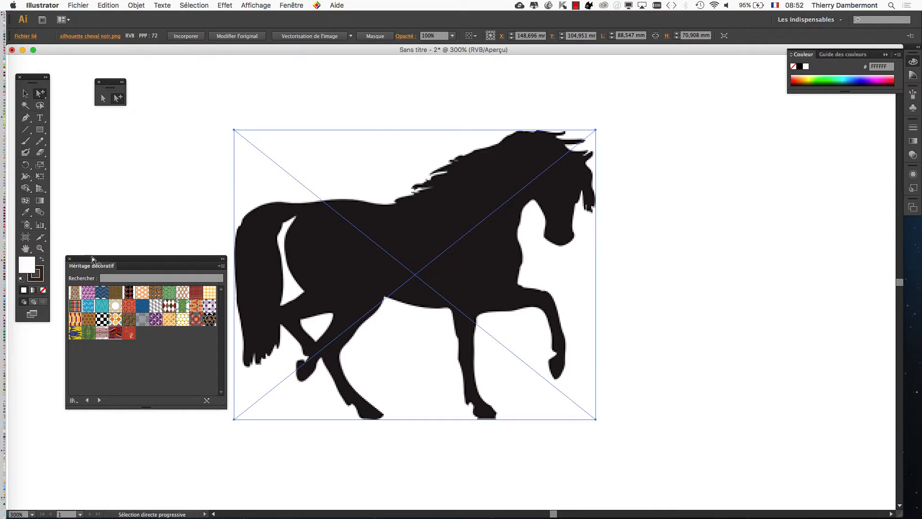
left_click(69, 258)
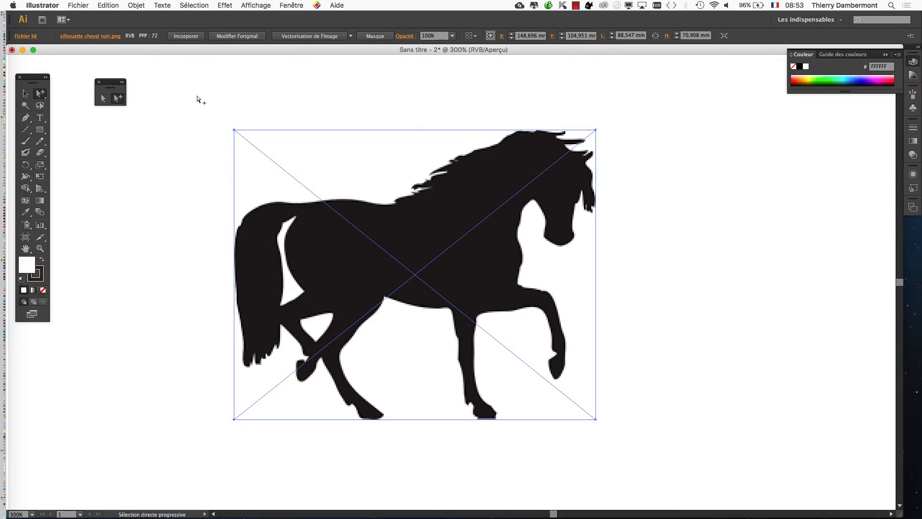
Show the Vectorisation de l'image settings and place them beside the horse.
left_click(294, 2)
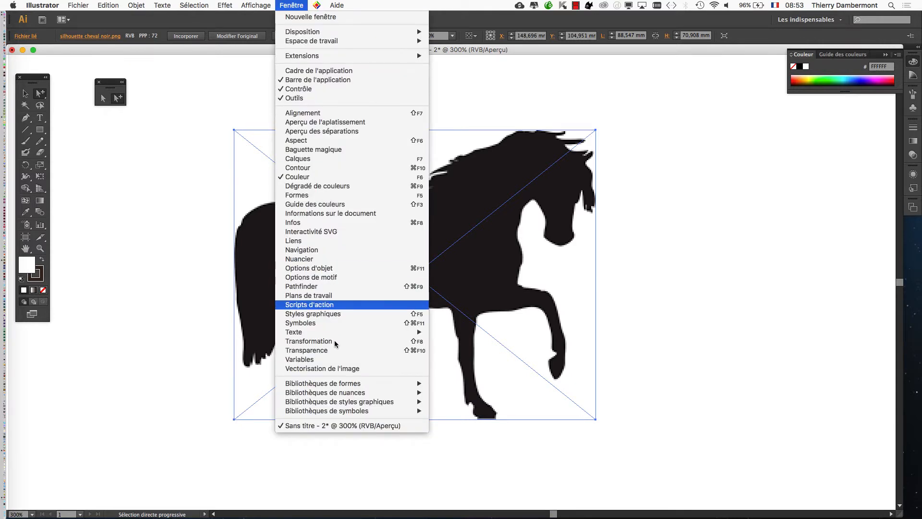
left_click(373, 373)
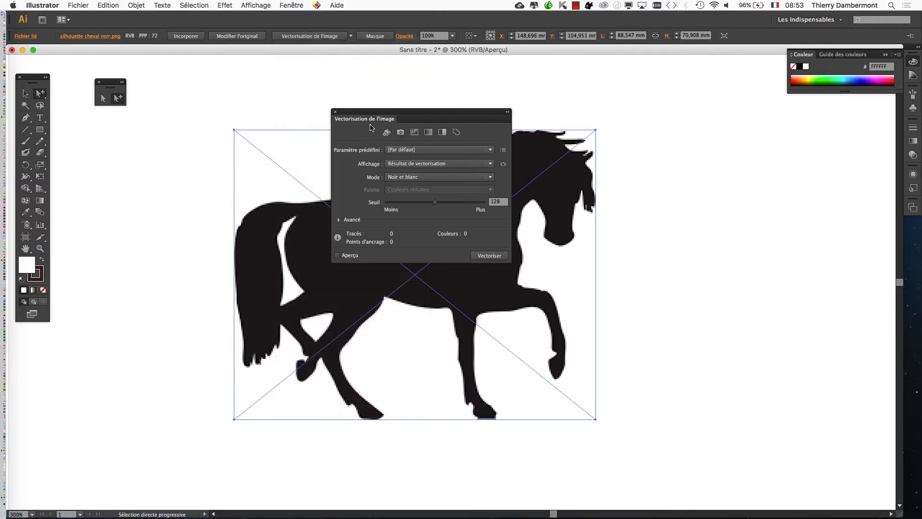
left_click_drag(368, 114, 654, 90)
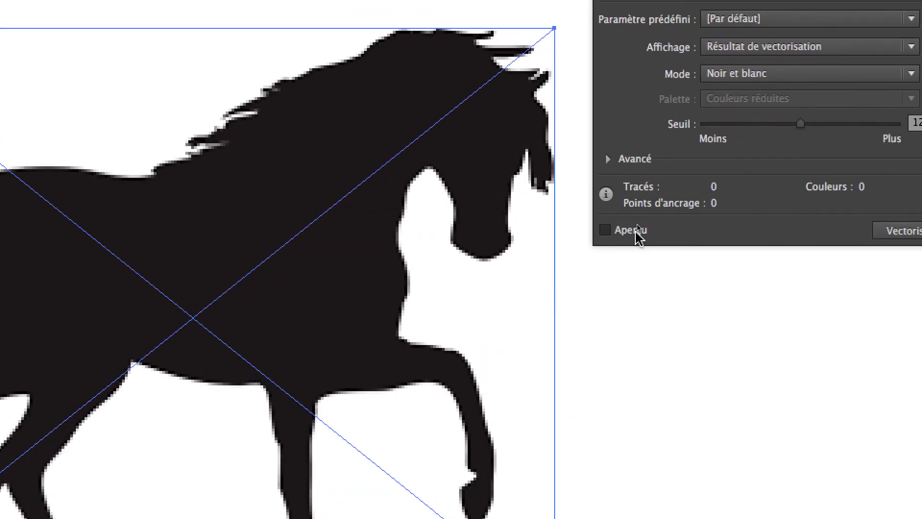
Preview the horse's black-and-white tracing, expand the advanced options and enable Ignorer le blanc.
left_click(635, 232)
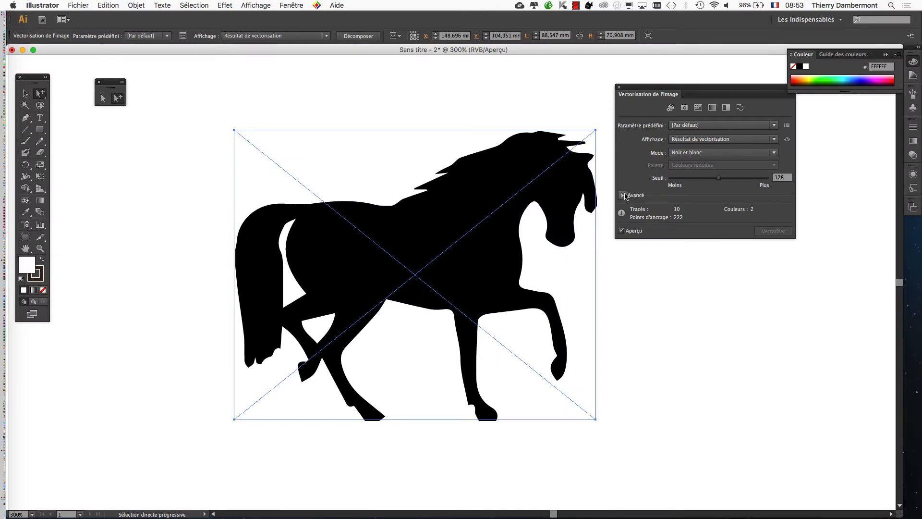
key("super")
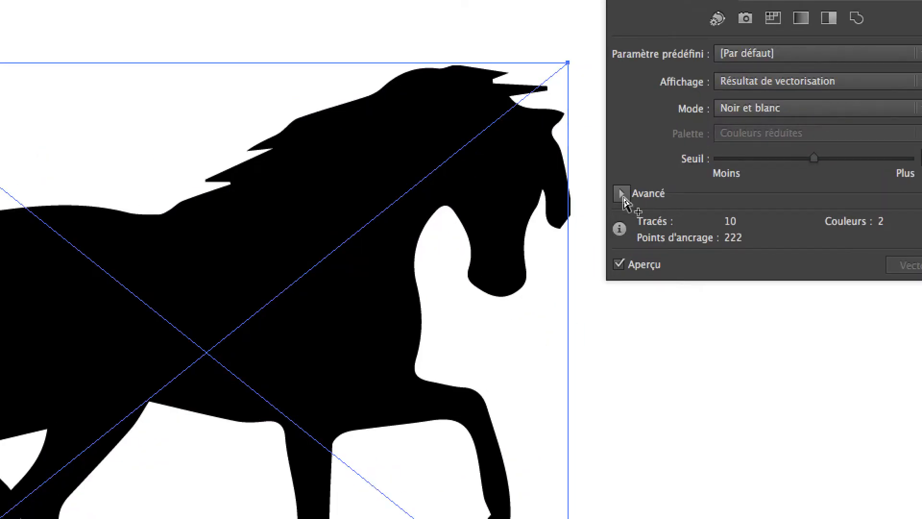
left_click(621, 193)
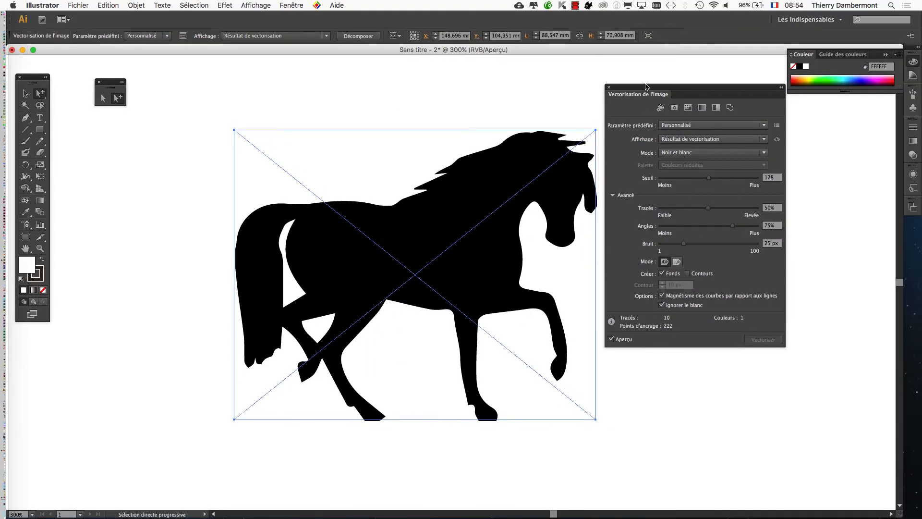
left_click_drag(646, 86, 677, 117)
Try lower tracing thresholds and set Seuil to 59.
left_click_drag(739, 208, 705, 215)
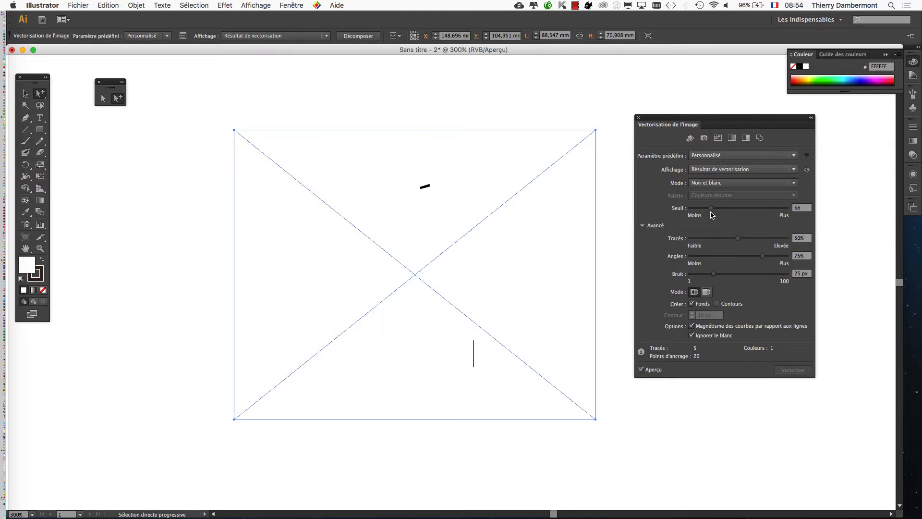
scroll(581, 162, "up", 3)
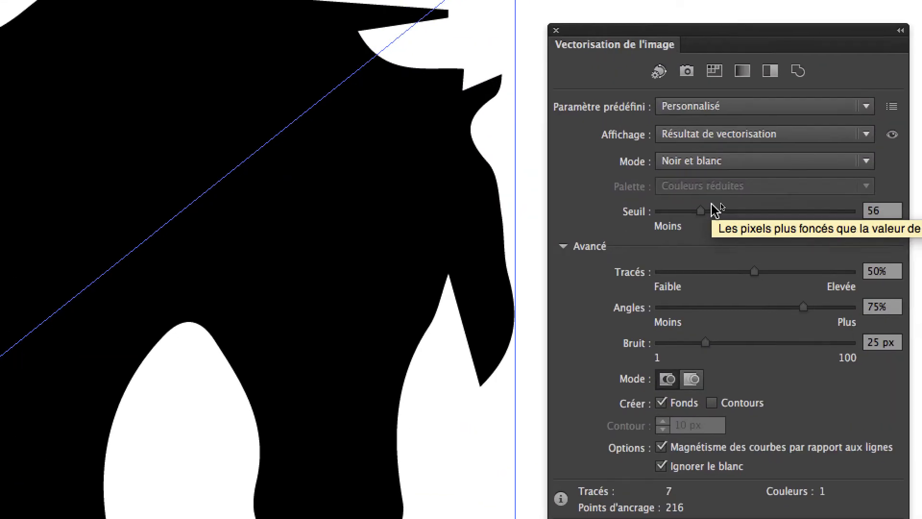
left_click(712, 212)
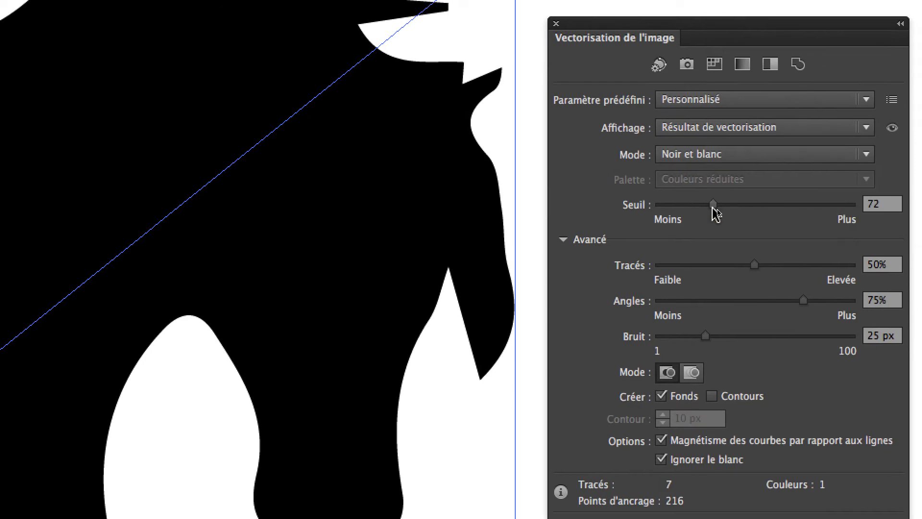
mouse_move(715, 214)
left_mouse_down()
mouse_move(770, 210)
mouse_move(713, 210)
mouse_move(703, 241)
left_mouse_up()
Test low Tracés values on the horse, settle on 14%, and raise Angles to 96%.
left_click(709, 239)
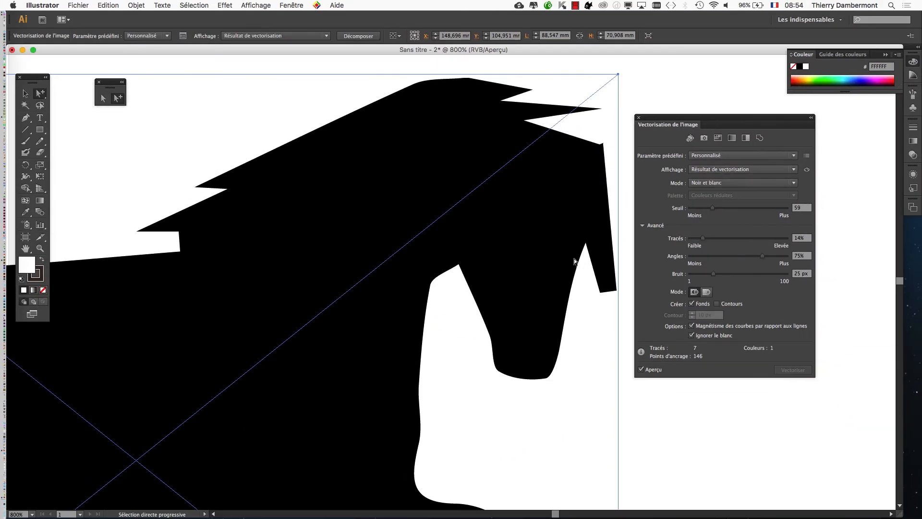
scroll(283, 304, "down", 2)
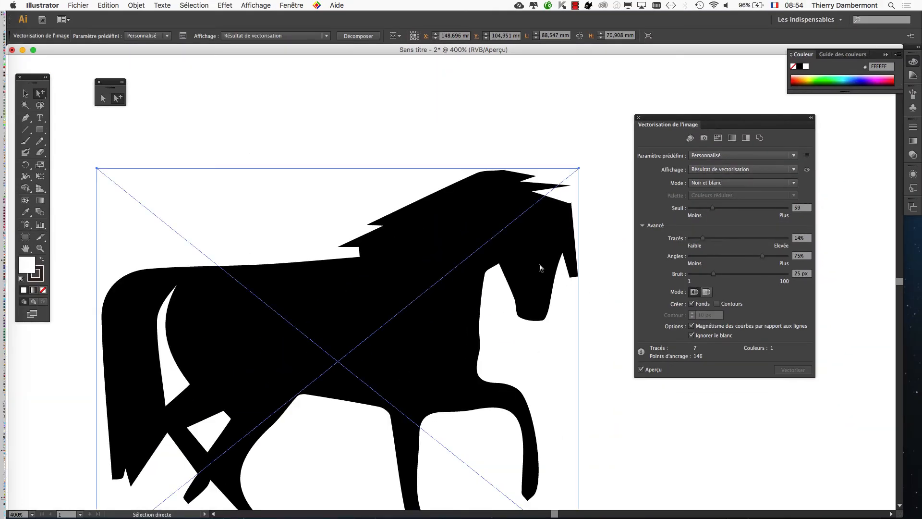
scroll(494, 261, "down", 3)
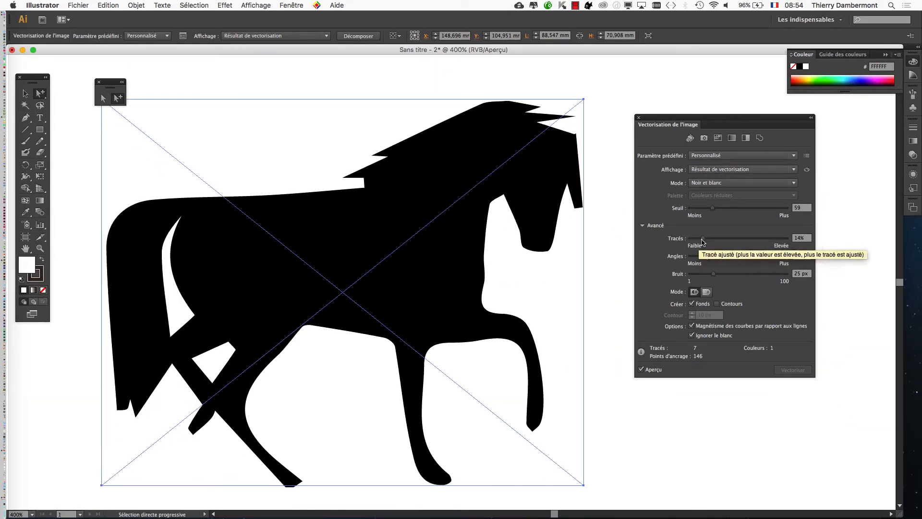
left_click_drag(703, 241, 702, 242)
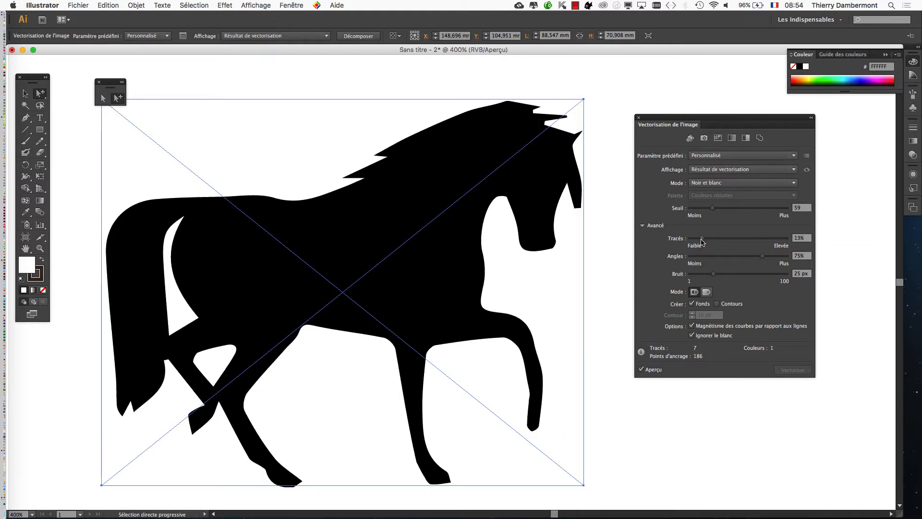
mouse_move(702, 242)
left_mouse_down()
mouse_move(766, 238)
mouse_move(710, 240)
left_mouse_up()
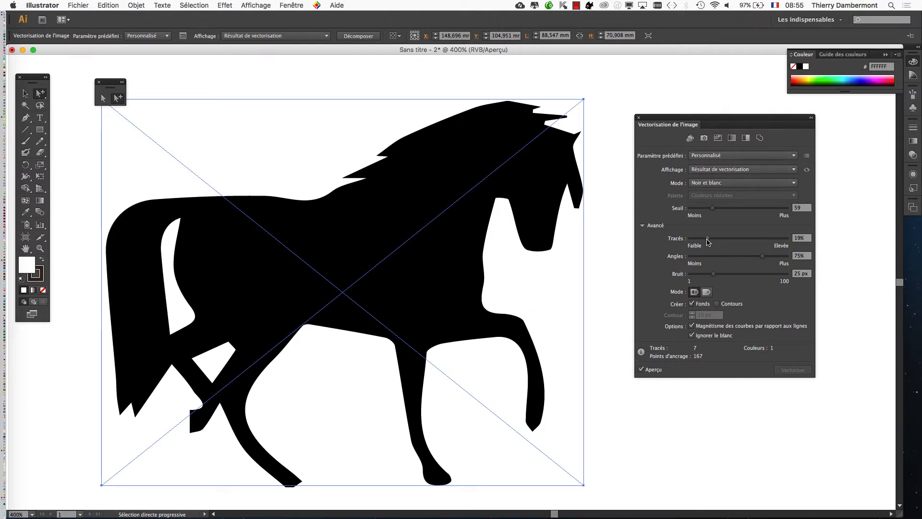
left_click_drag(708, 238, 702, 238)
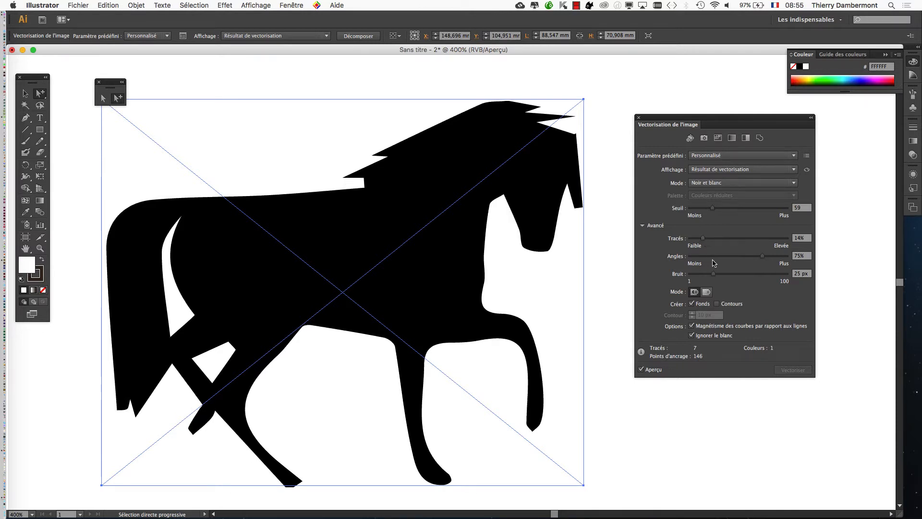
mouse_move(762, 256)
left_mouse_down()
mouse_move(709, 256)
mouse_move(783, 261)
left_mouse_up()
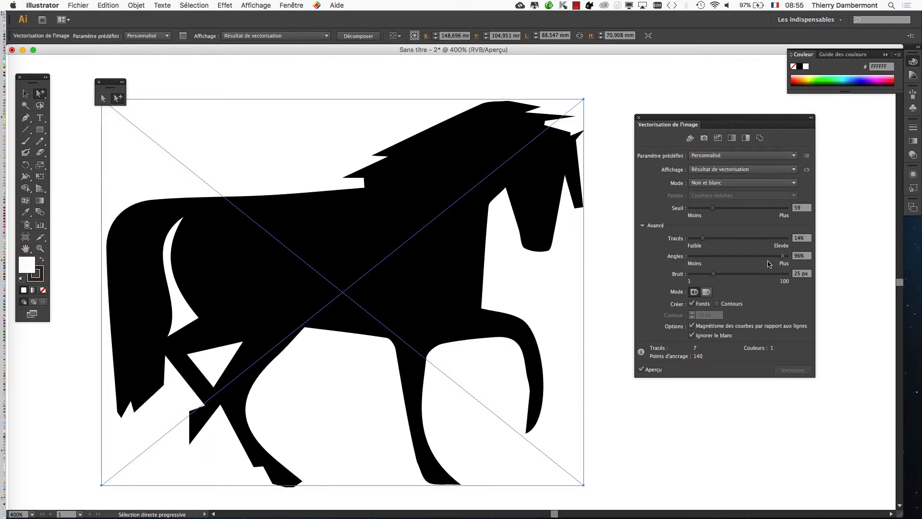
Set the horse tracing's Bruit to 70 px, compare the tracing result with the source image, and close the tracing settings.
mouse_move(713, 274)
left_mouse_down()
mouse_move(699, 275)
mouse_move(767, 277)
mouse_move(757, 277)
left_mouse_up()
left_click(807, 170)
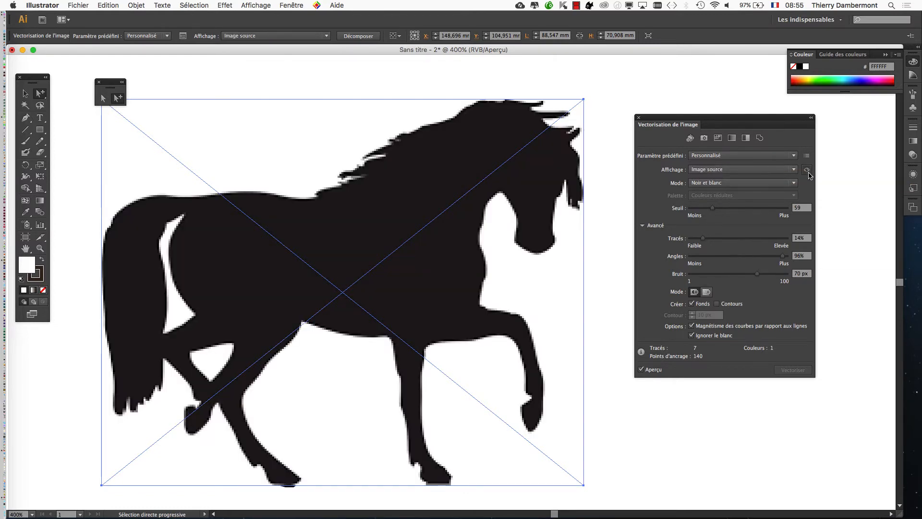
left_click(807, 170)
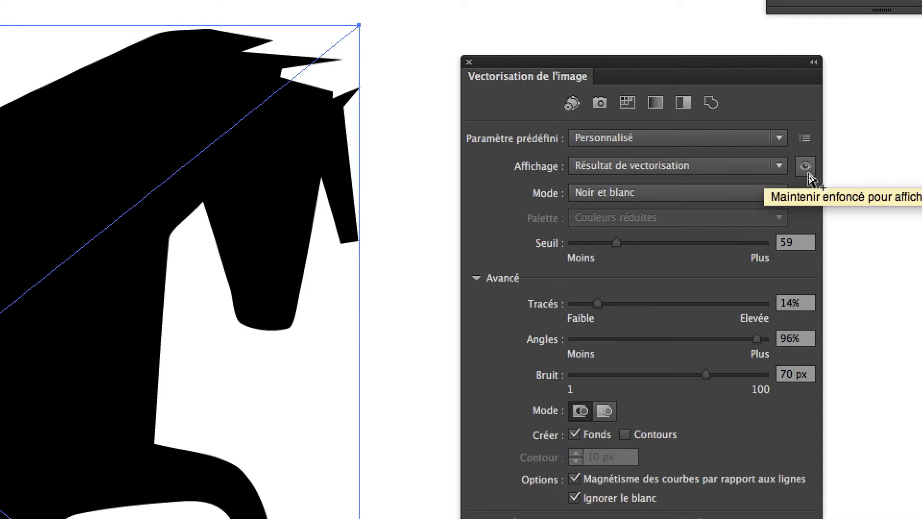
left_click(808, 172)
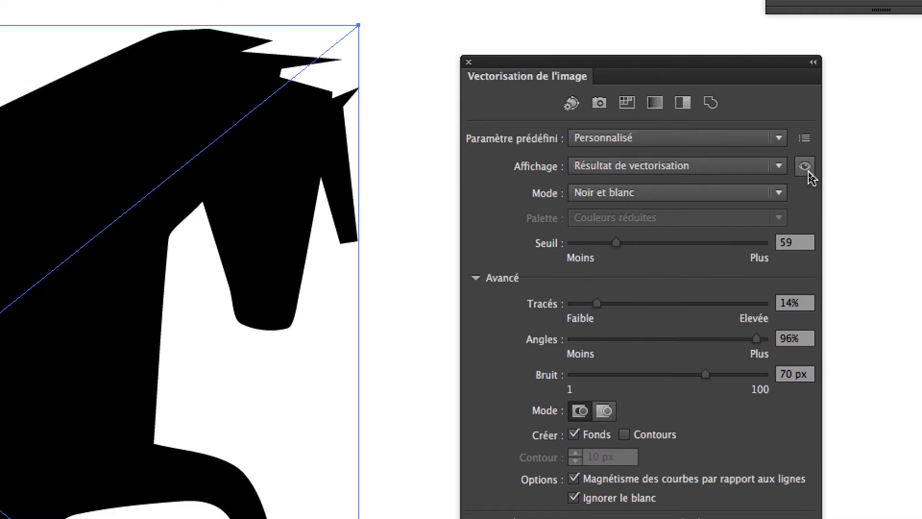
left_click(808, 172)
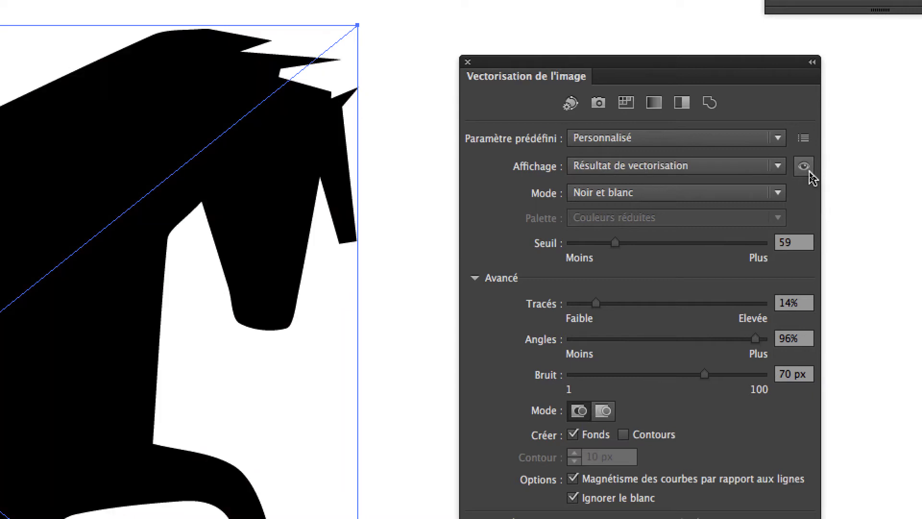
left_click(805, 168)
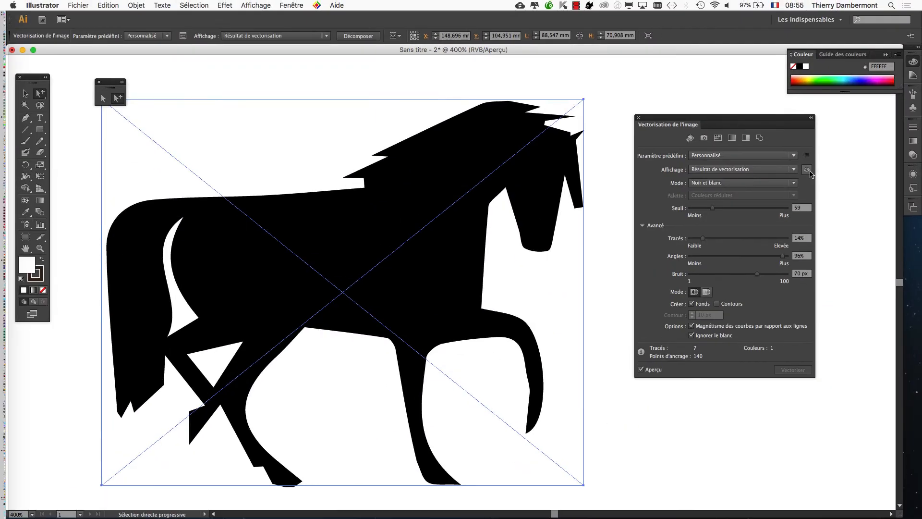
left_click(810, 171)
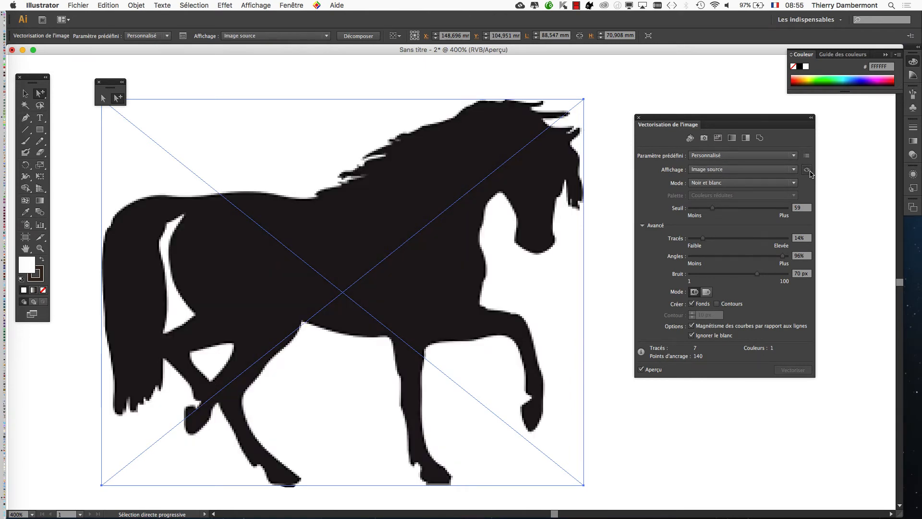
left_click(810, 171)
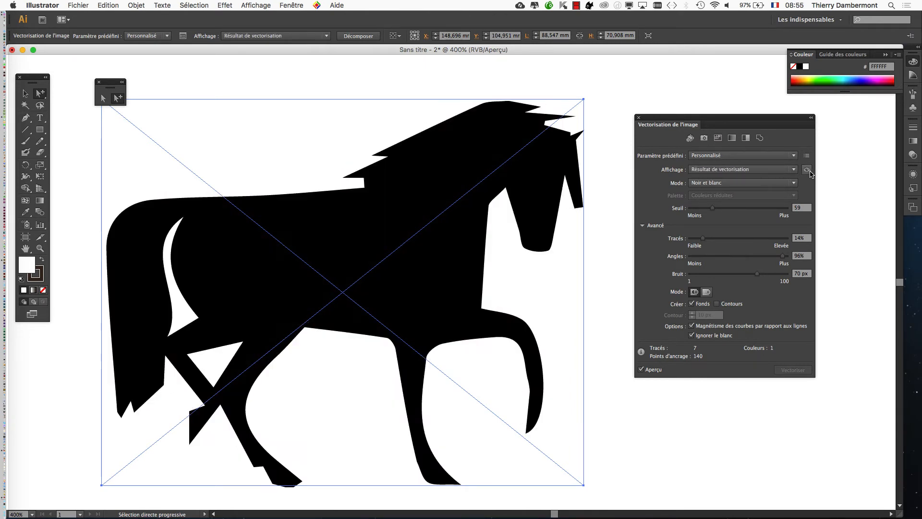
left_click(638, 118)
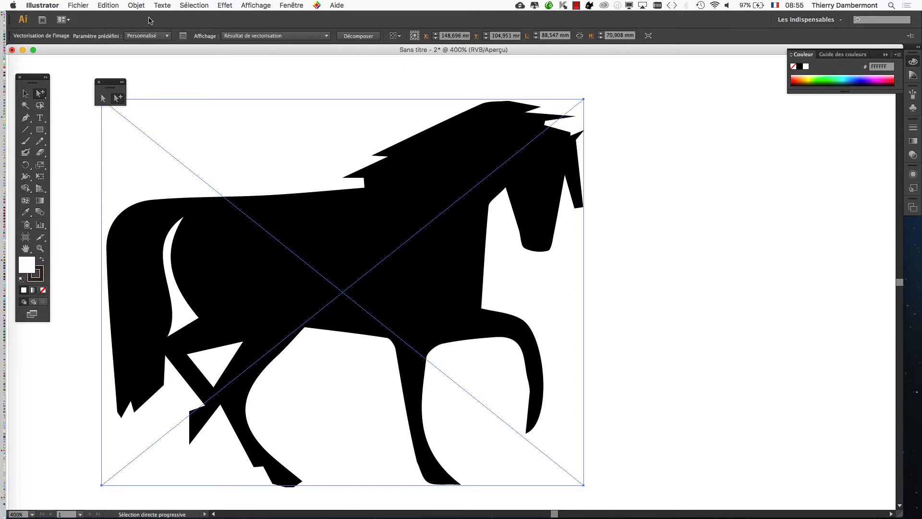
Save the document as "cheval vecto 01.ai" in the troisième jour AI - SESSION 9 folder with the Illustrator CS6 options.
left_click(81, 3)
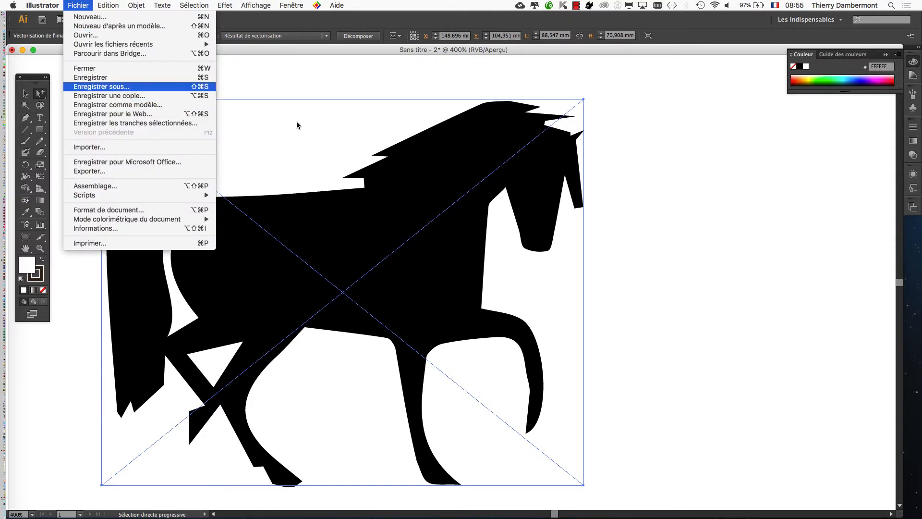
left_click(496, 143)
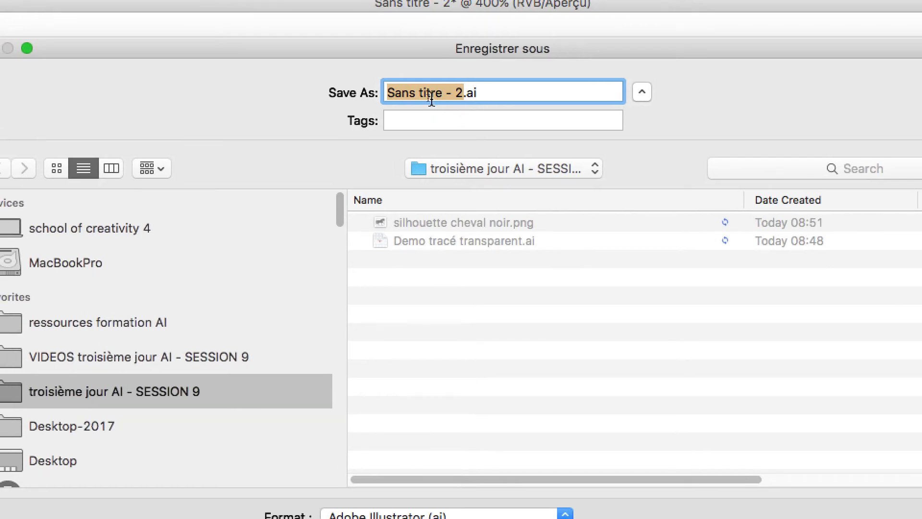
type("cheval ")
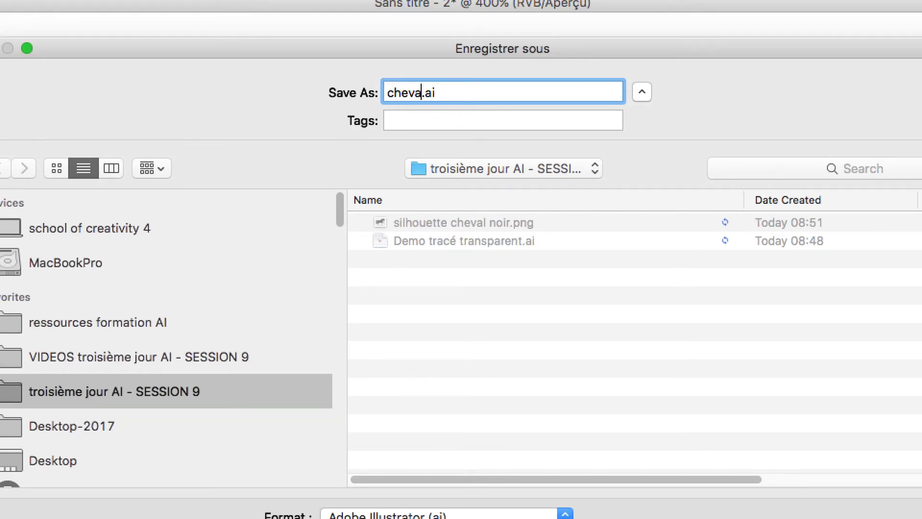
type("vecto - 0")
key("BackSpace")
key("BackSpace")
key("BackSpace")
type("01")
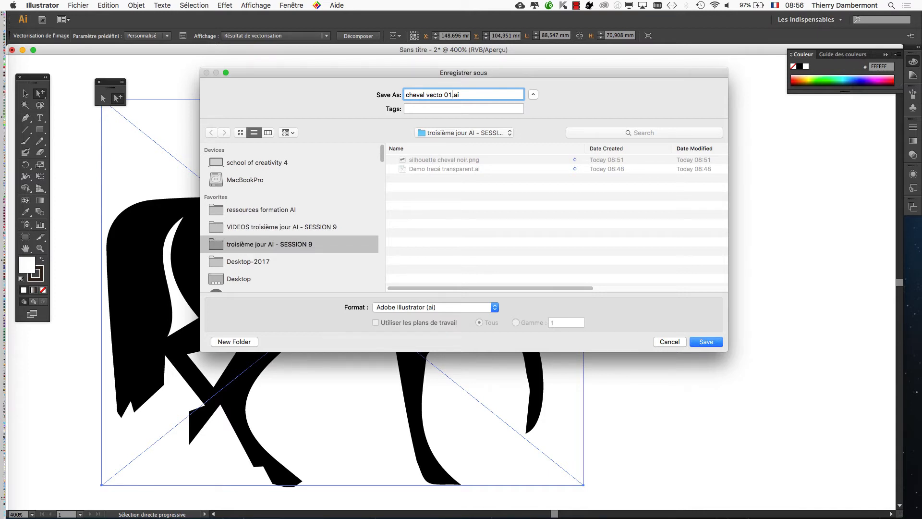
key("Return")
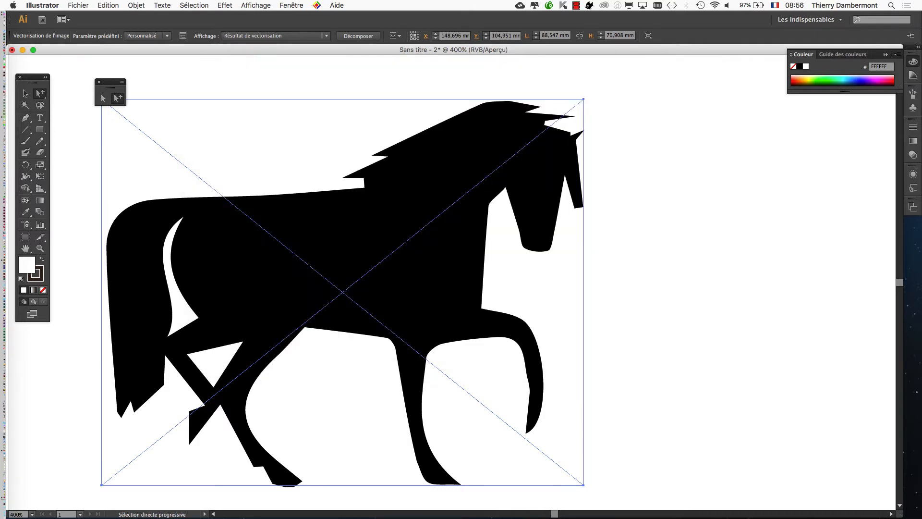
key("Return")
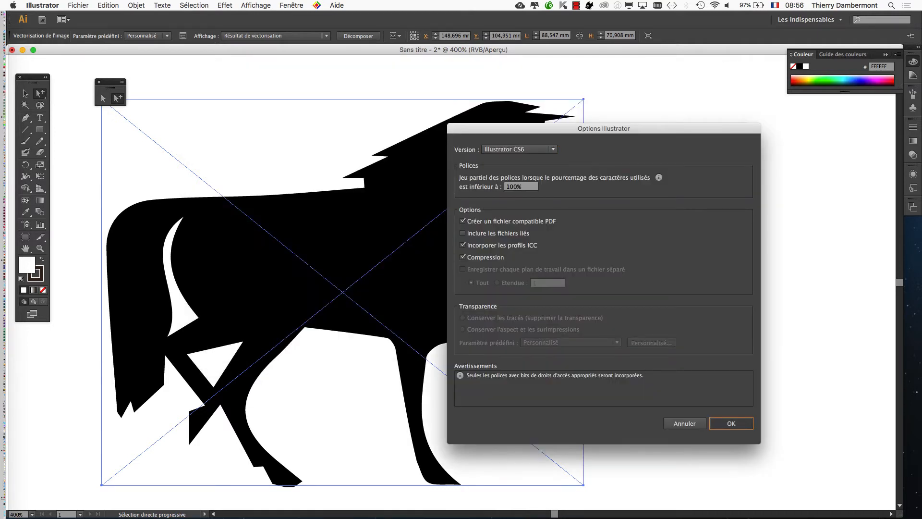
Save another version of the document as "cheval vecto 02.ai" in the same folder with the same Illustrator options.
left_click(78, 5)
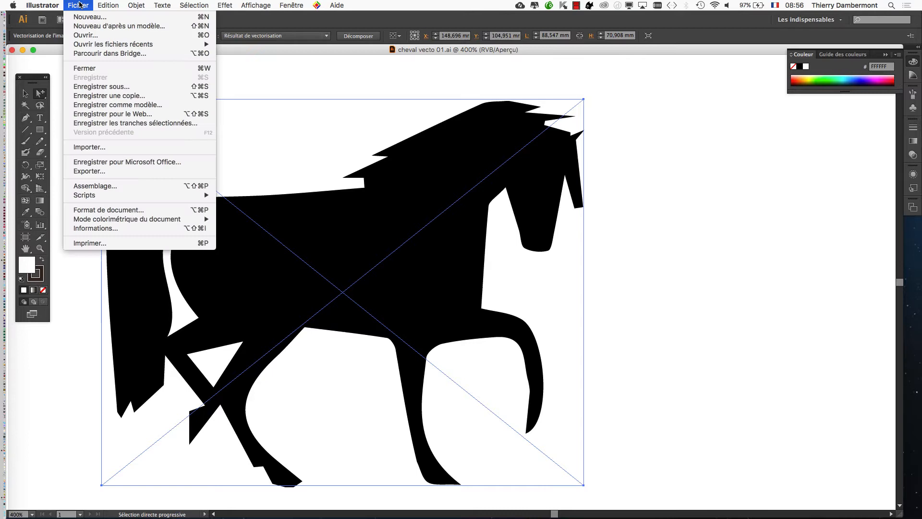
left_click(113, 86)
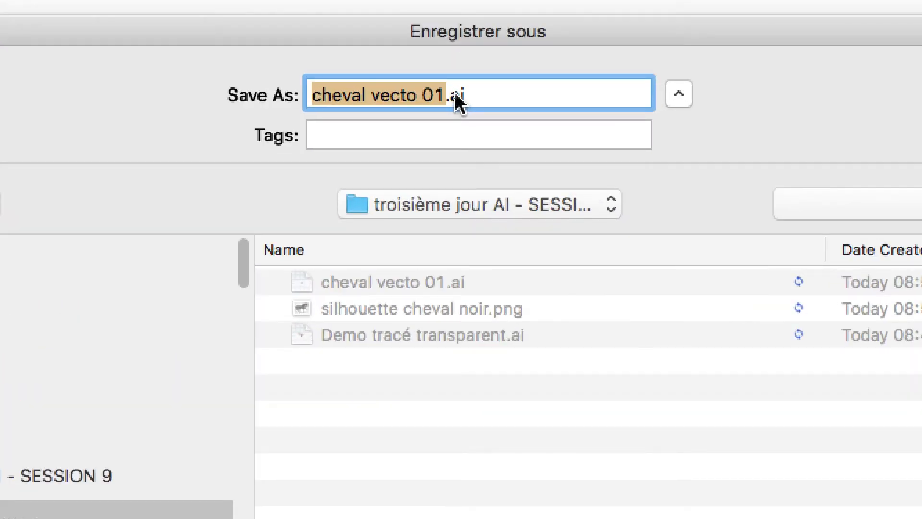
left_click(442, 95)
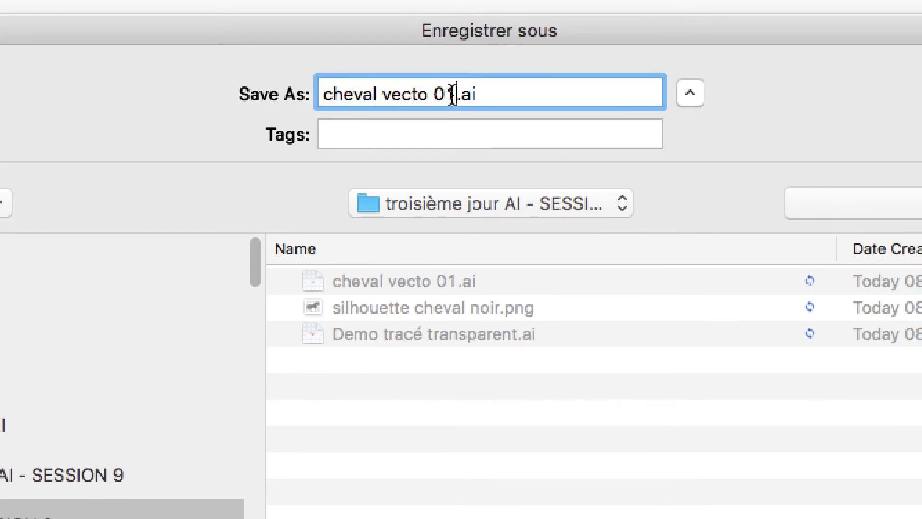
key("BackSpace")
type("2")
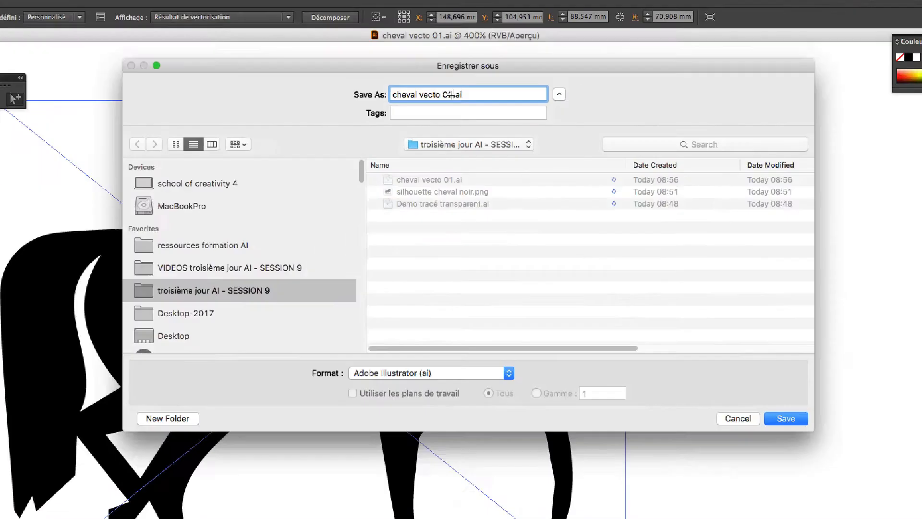
key("Return")
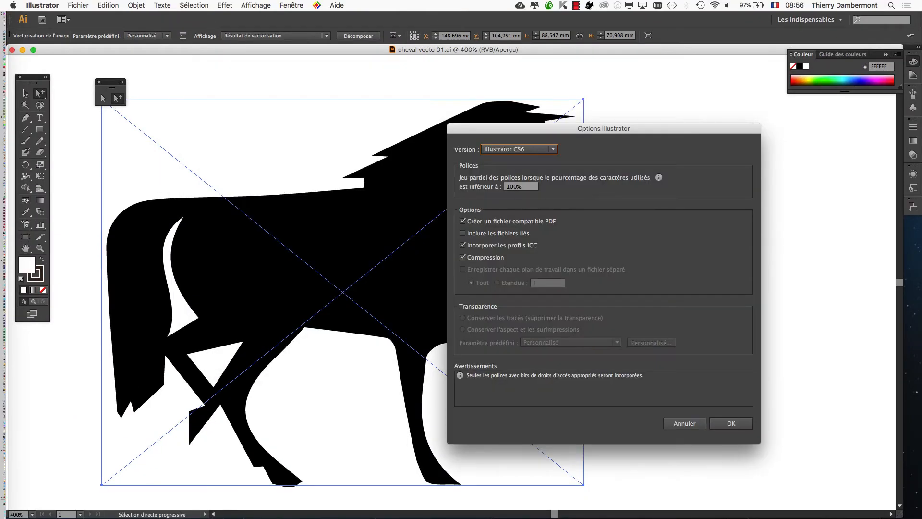
key("Return")
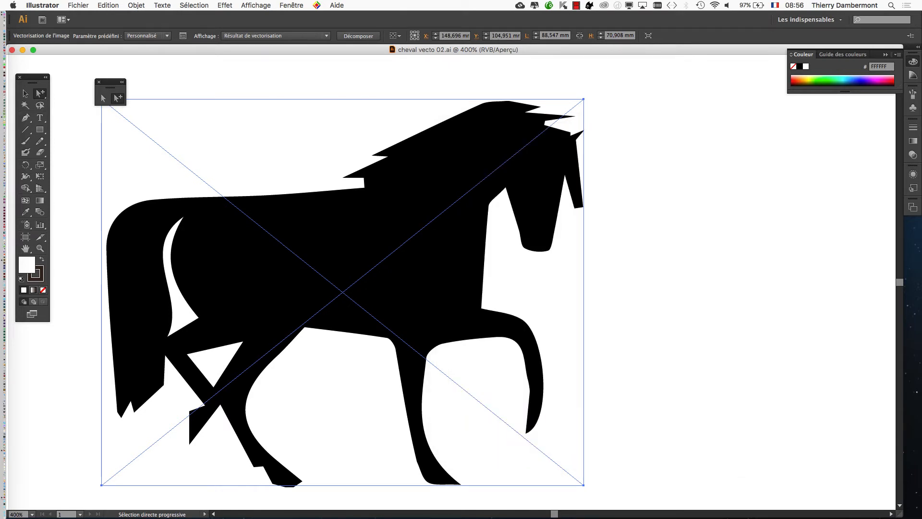
Show the Calques list, expand Calque 1, shrink the list and place it beside the horse.
key("v")
left_click(287, 6)
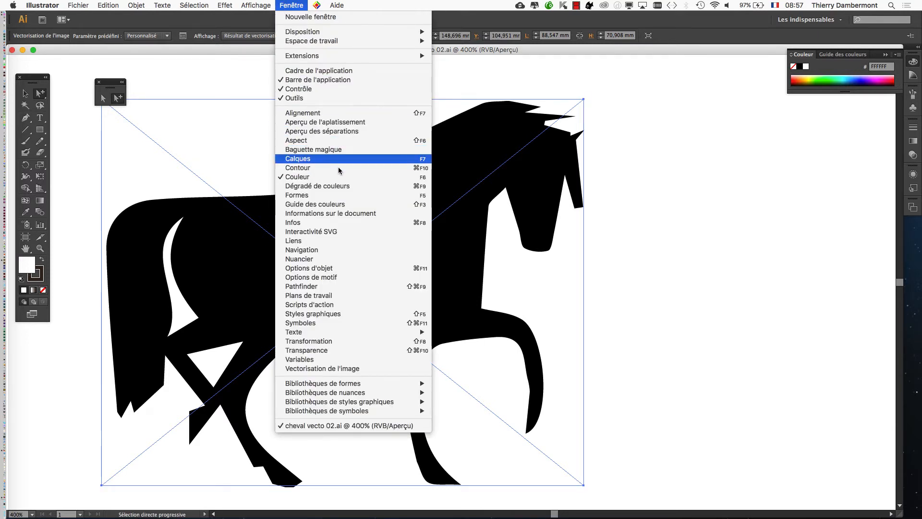
left_click(325, 159)
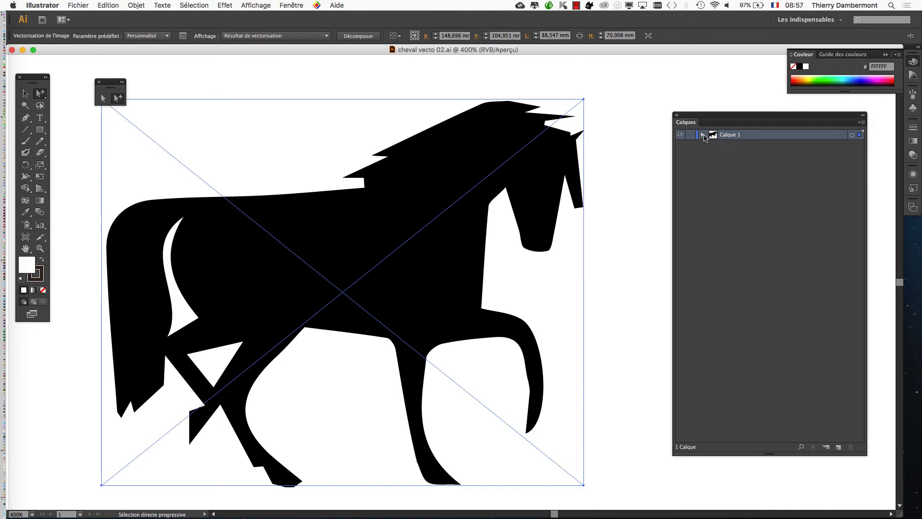
left_click(703, 134)
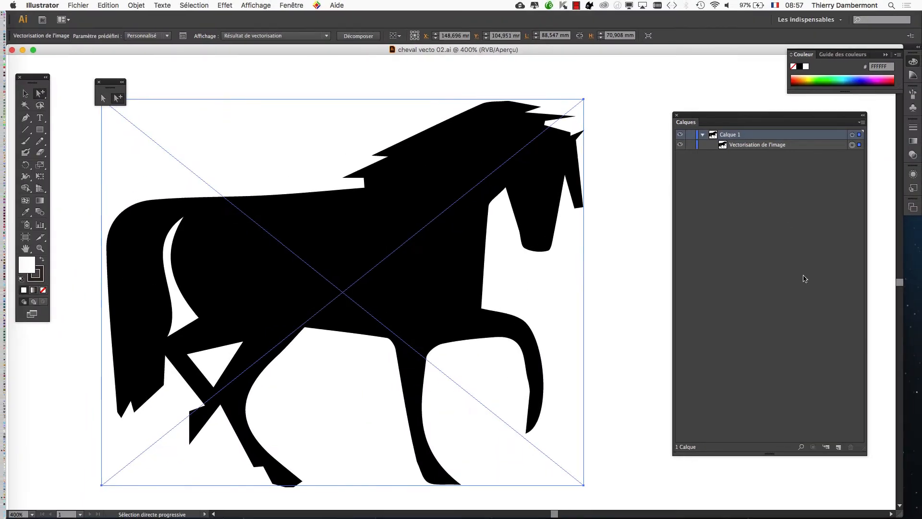
left_click_drag(860, 448, 851, 236)
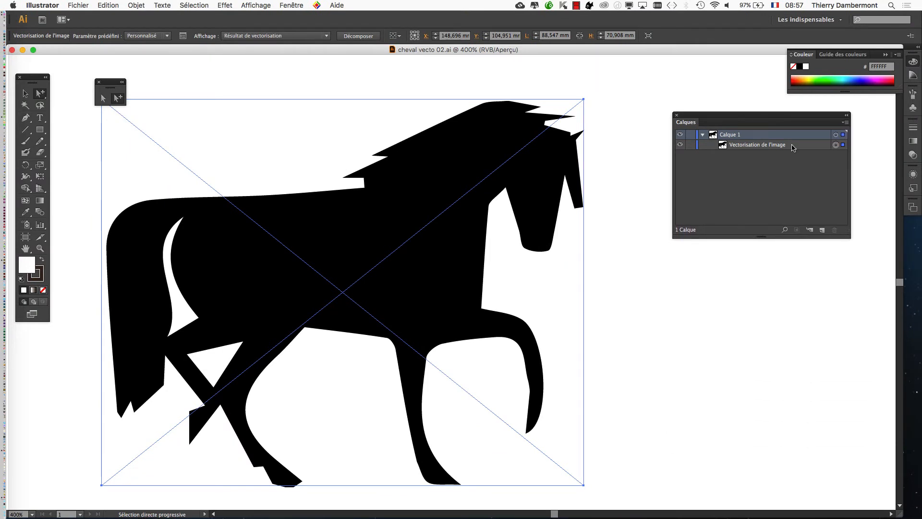
left_click_drag(760, 119, 724, 179)
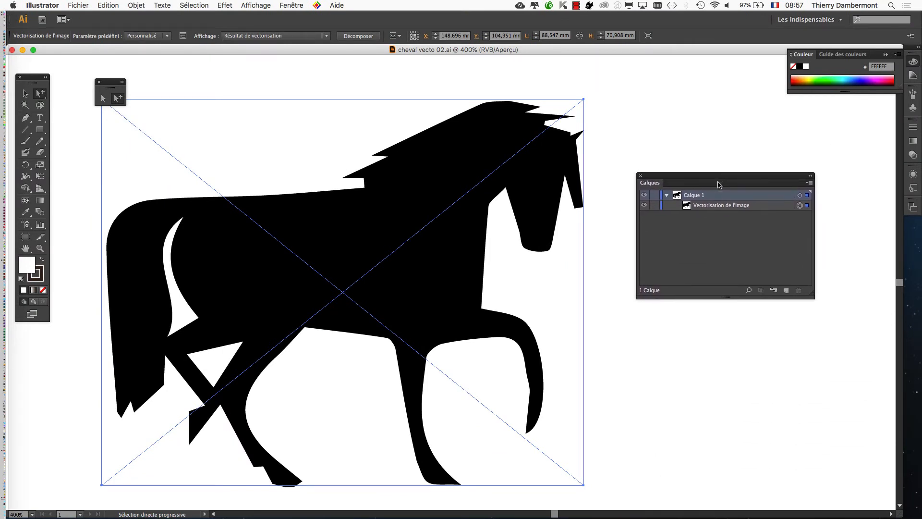
Review the horse's Vectorisation de l'image settings once more and close them.
key("v")
left_click(291, 6)
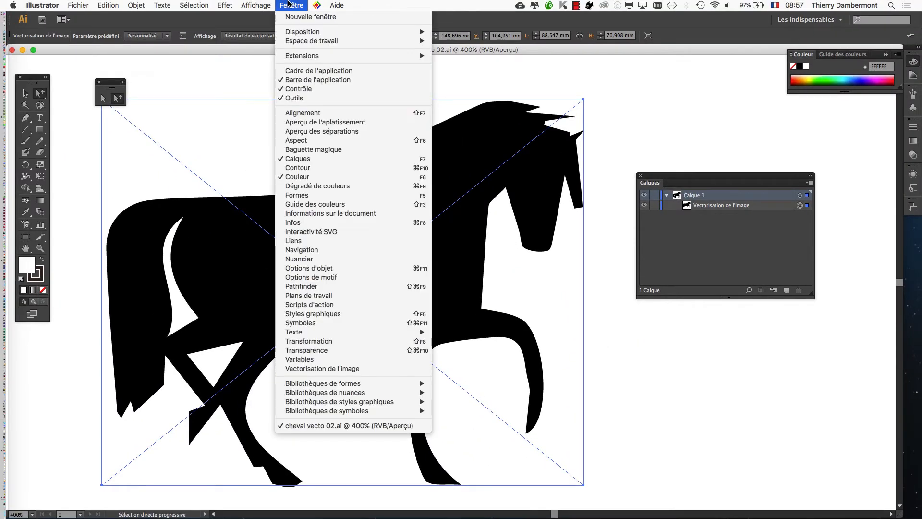
left_click(354, 368)
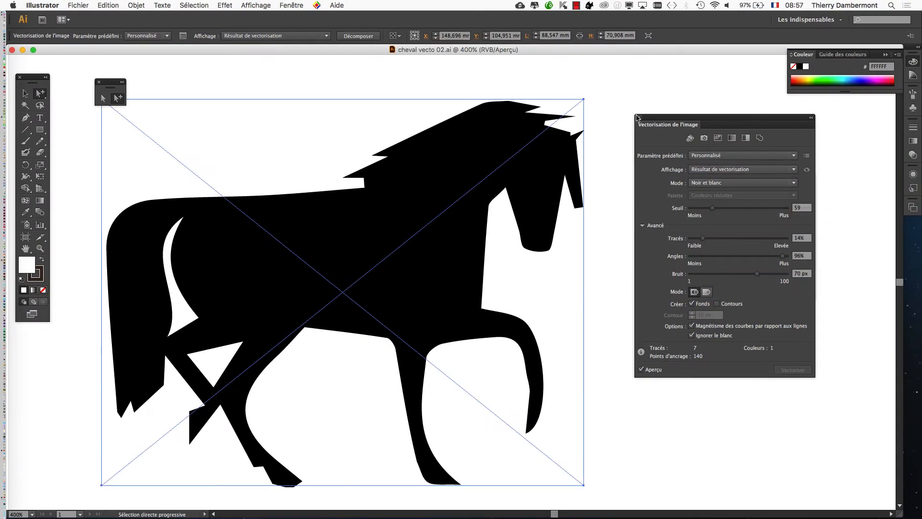
left_click(640, 118)
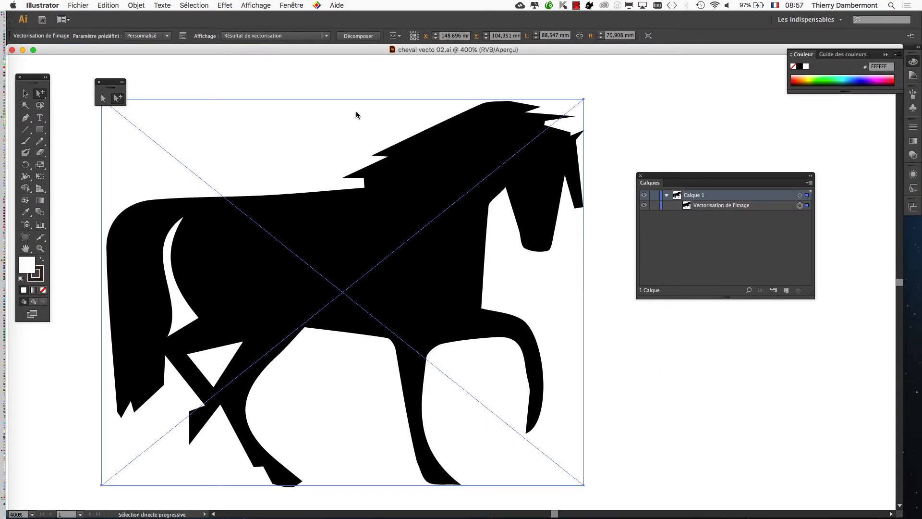
Expand the horse's image tracing into editable vector paths with Décomposer.
left_click(135, 6)
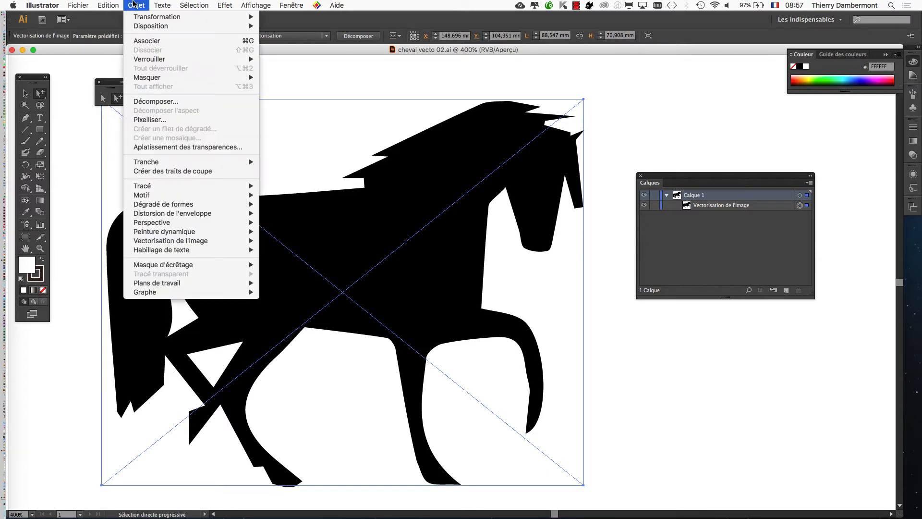
mouse_move(186, 243)
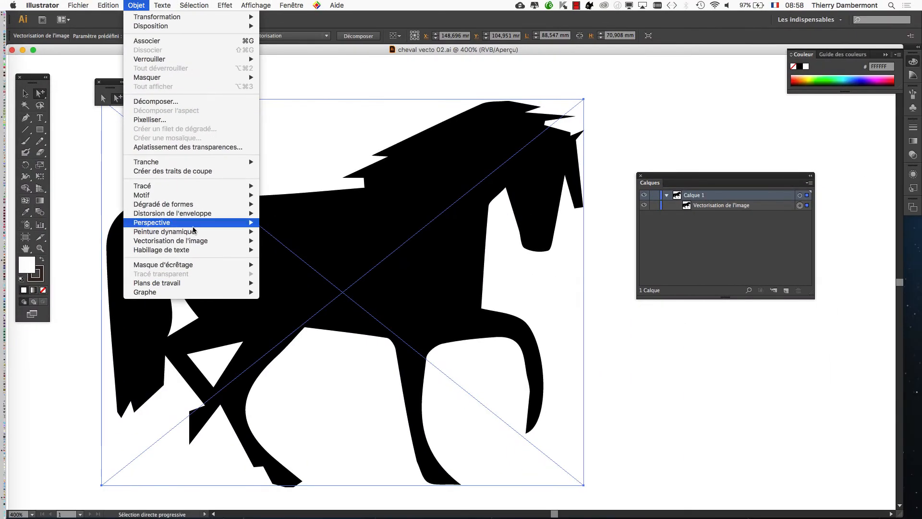
mouse_move(210, 246)
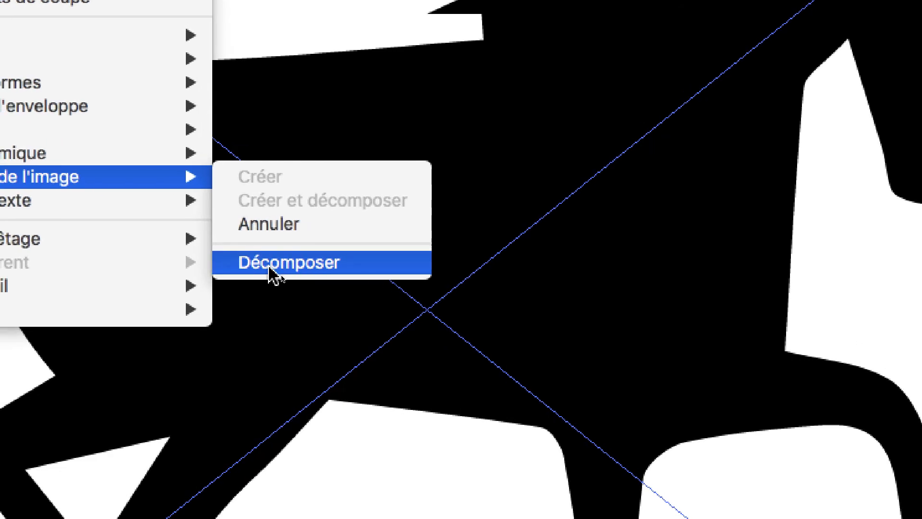
left_click(271, 264)
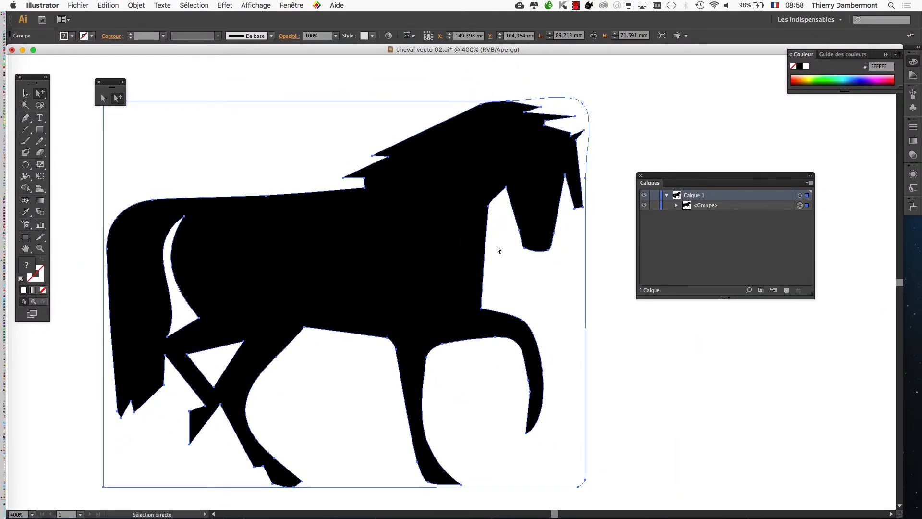
Check the expanded horse against the transparency checkerboard (damier de transparence), and hide the checkerboard again.
scroll(496, 249, "down", 1)
left_click_drag(334, 191, 317, 174)
left_click(262, 5)
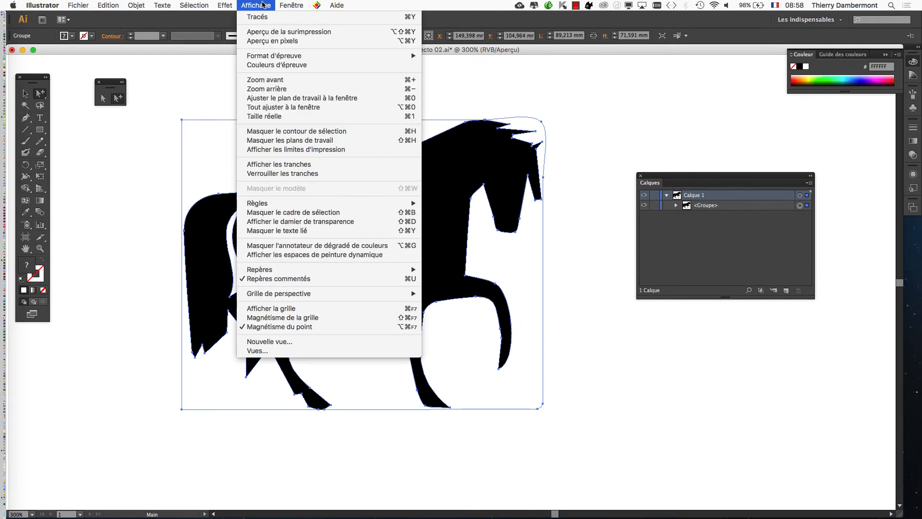
left_click(306, 225)
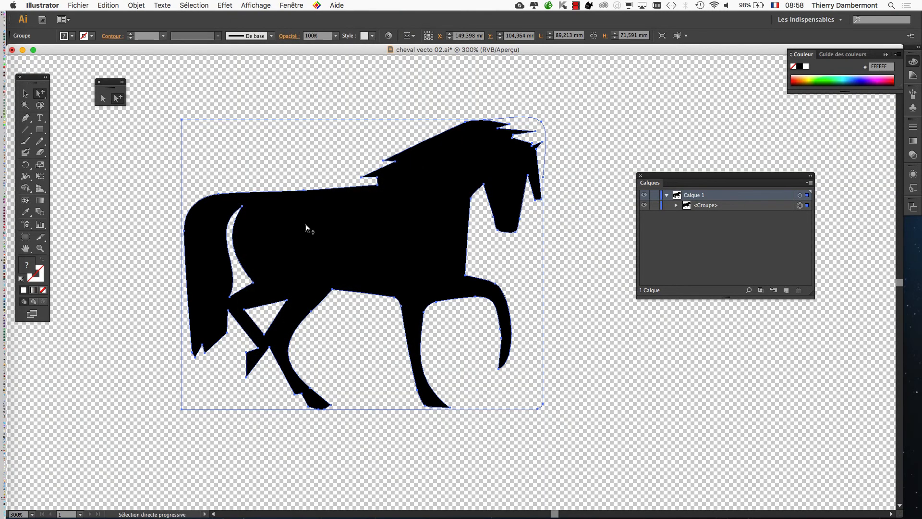
left_click(255, 5)
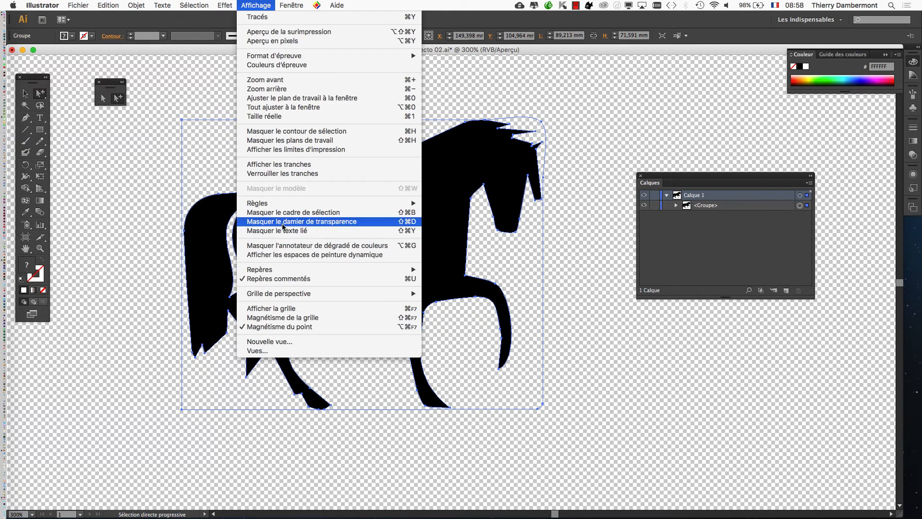
left_click(297, 221)
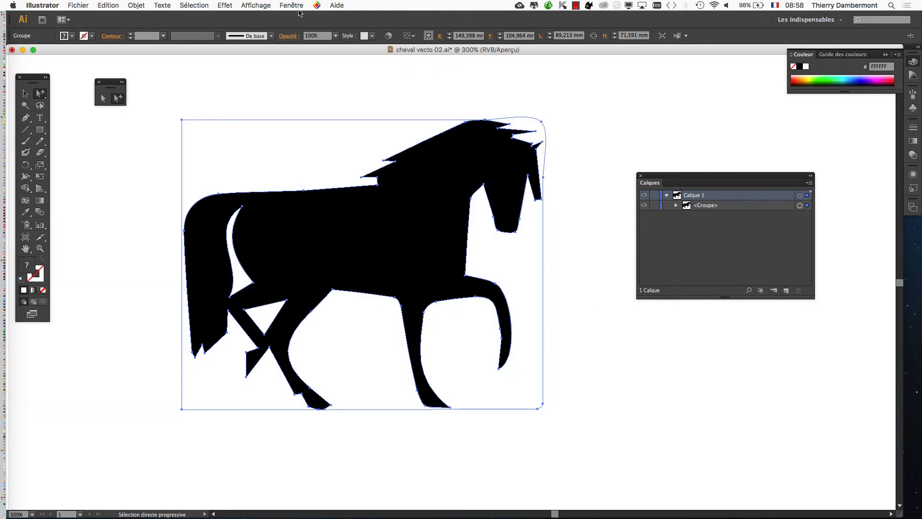
Display the artwork as outlines (Tracés) and select the outer path along the horse's back and tail.
left_click(247, 5)
left_click(249, 17)
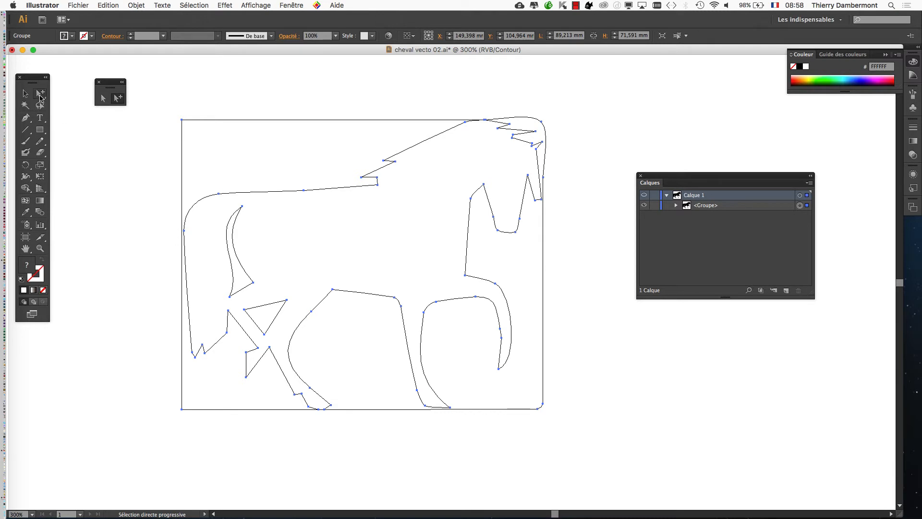
left_click_drag(40, 95, 54, 99)
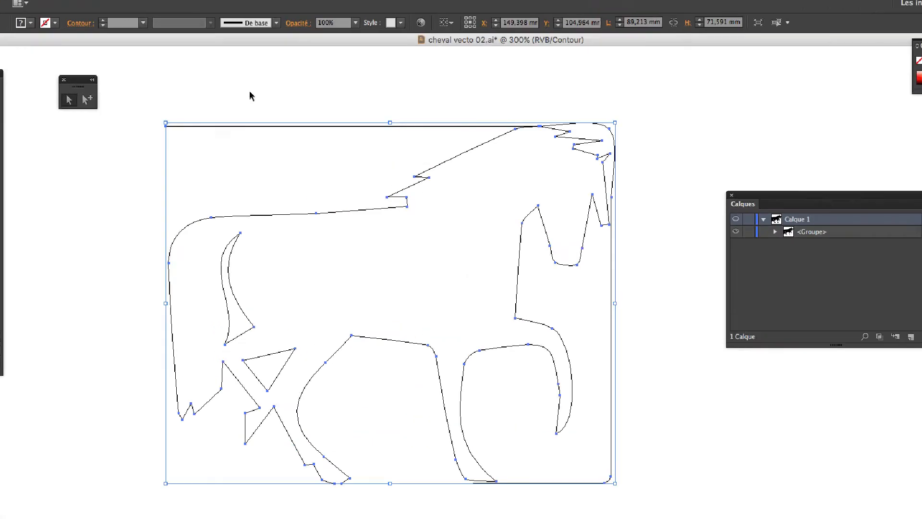
left_click(256, 87)
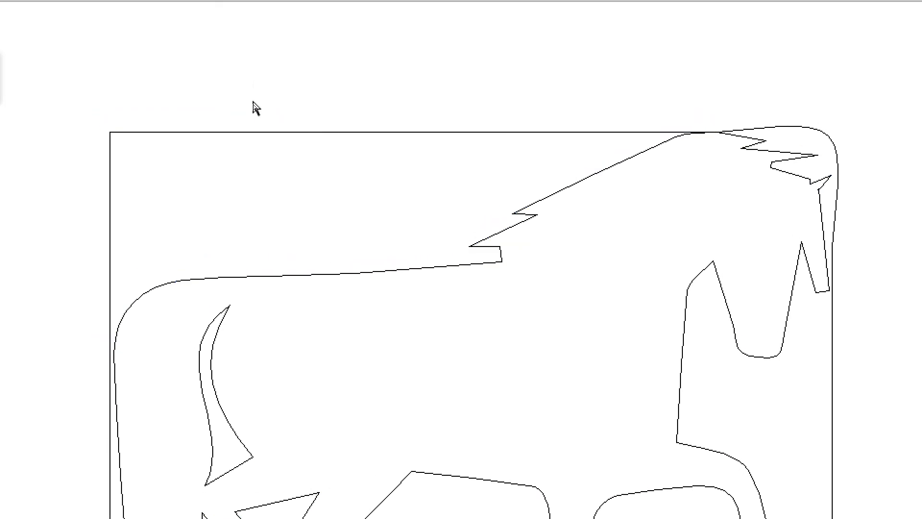
left_click(150, 97)
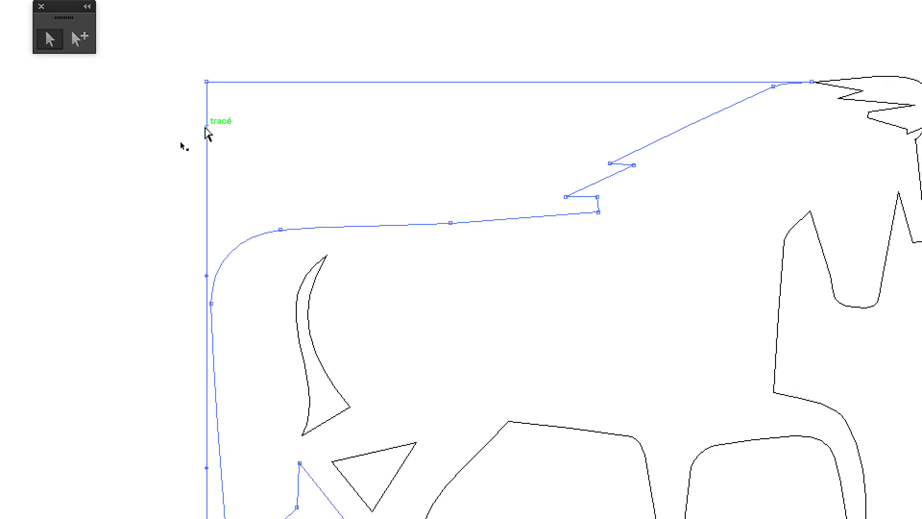
left_click(207, 131)
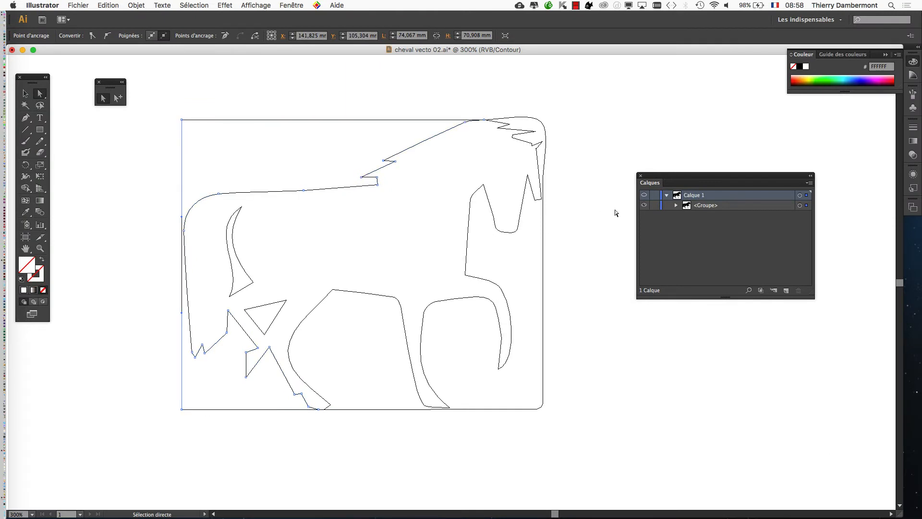
Expand the group in the enlarged Calques list and select the outer path around the horse's head and front legs.
left_click(676, 205)
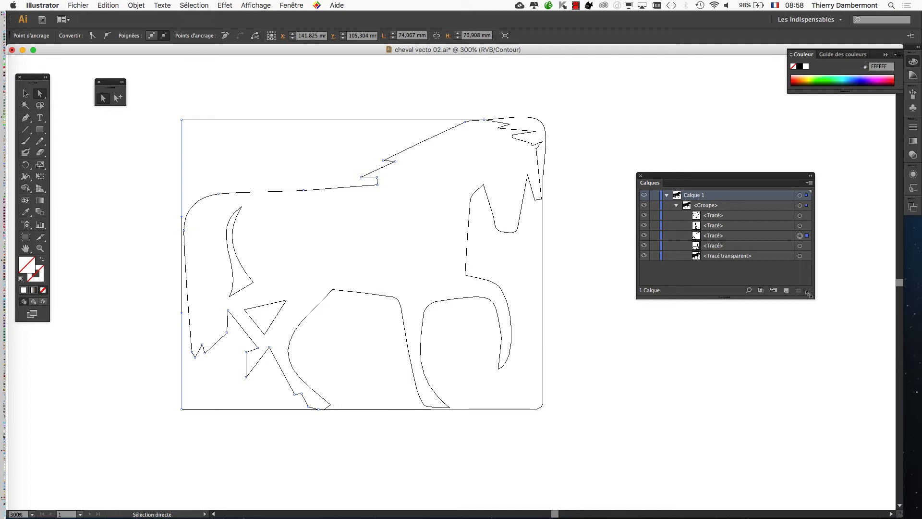
left_click_drag(809, 294, 844, 392)
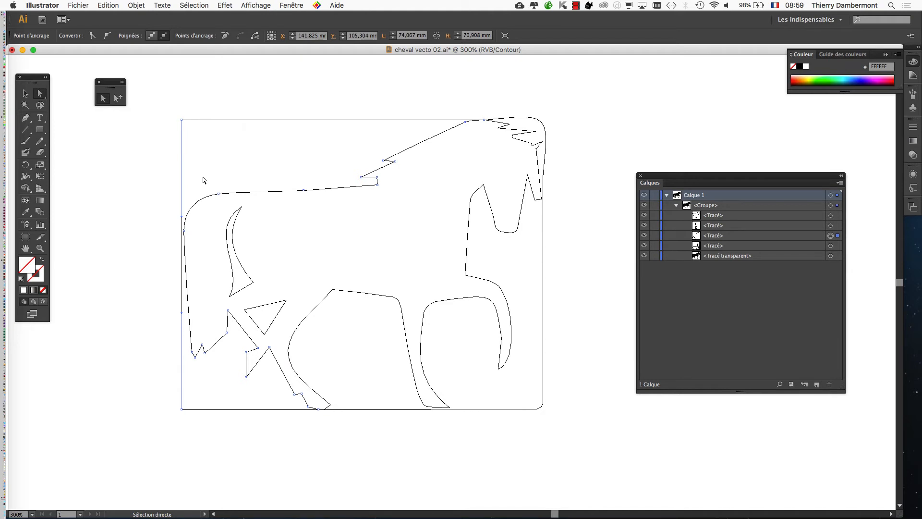
left_click(547, 174)
Move the front and rear background paths away from the horse with the Group Selection tool.
left_click(118, 98)
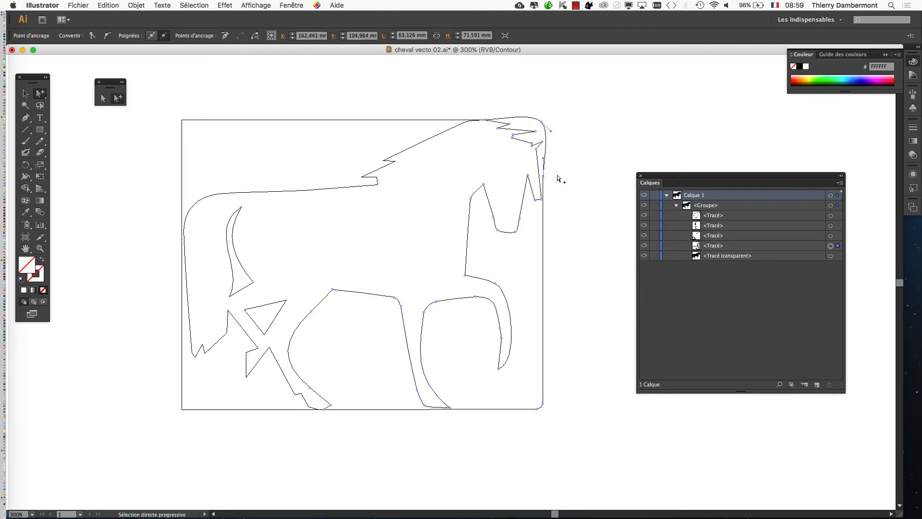
left_click(546, 163)
left_click_drag(546, 163, 595, 156)
left_click_drag(309, 125, 293, 97)
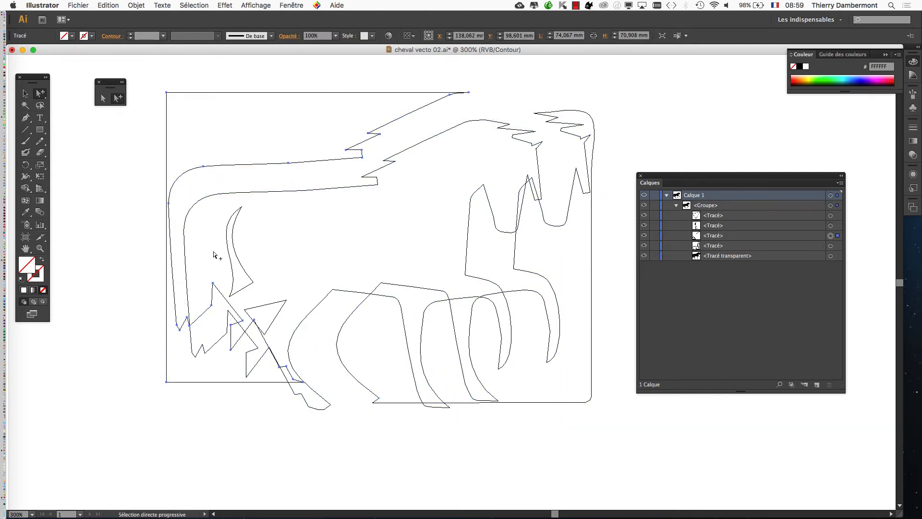
Select all the expanded horse paths with the Selection tool and delete them.
left_click(25, 93)
left_click_drag(162, 83, 598, 448)
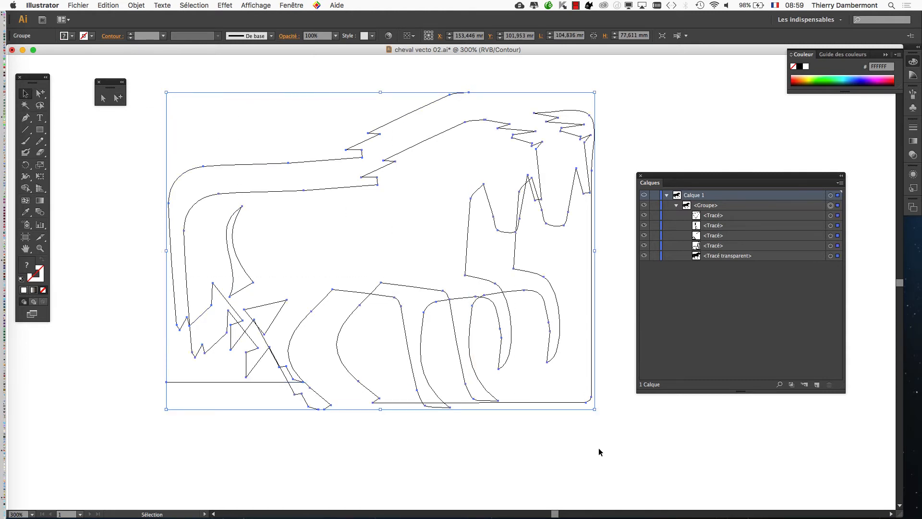
key("Delete")
Launch Adobe Photoshop CS6 and make it the active application.
mouse_move(3, 233)
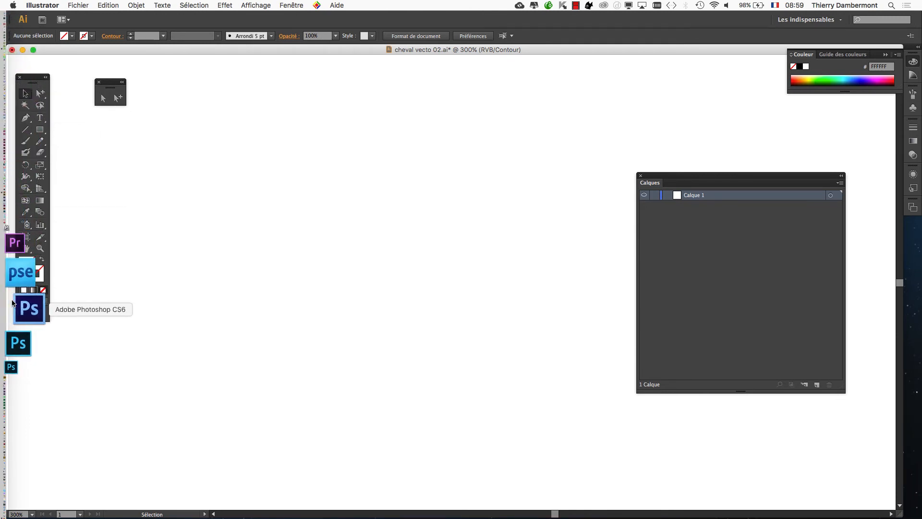
left_click(16, 303)
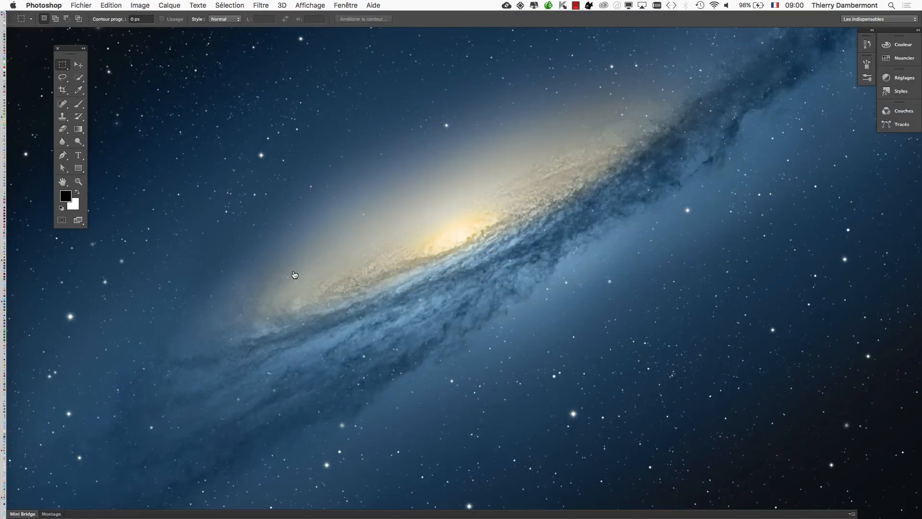
key("super+Tab")
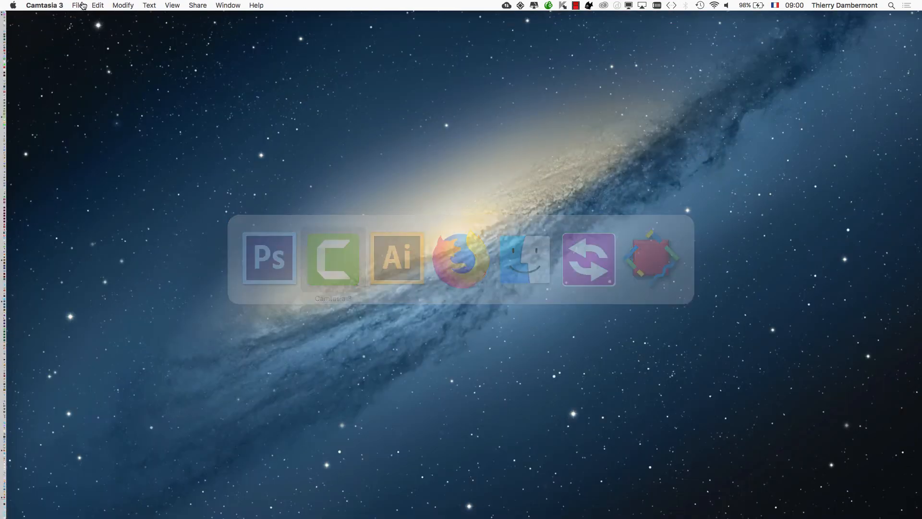
key("super+Tab")
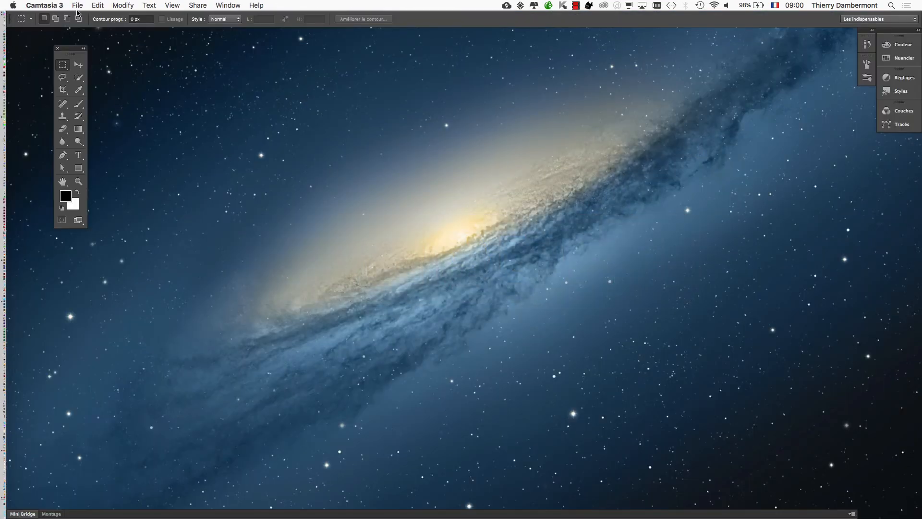
key("super+Tab")
left_click(268, 256)
Open "silhouette cheval noir.png" from the "troisième jour AI - SESSION 9" folder.
left_click(81, 5)
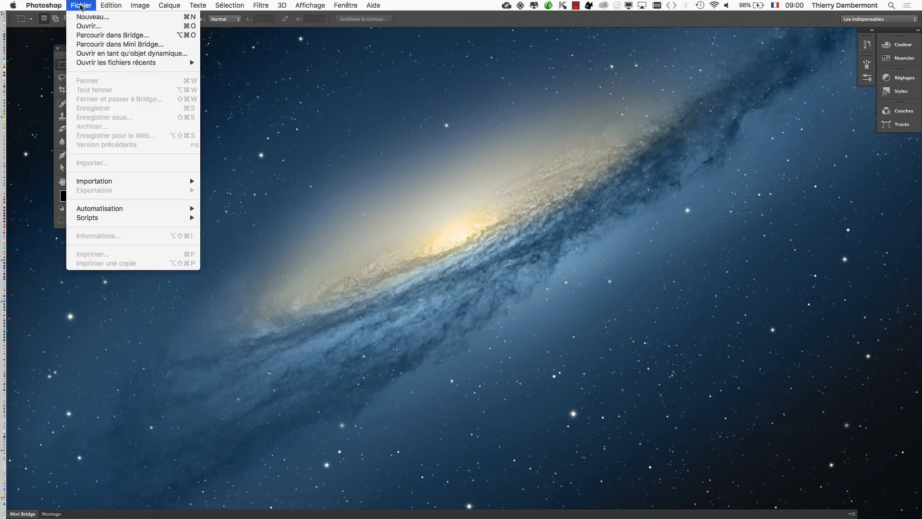
left_click(585, 197)
double_click(207, 107)
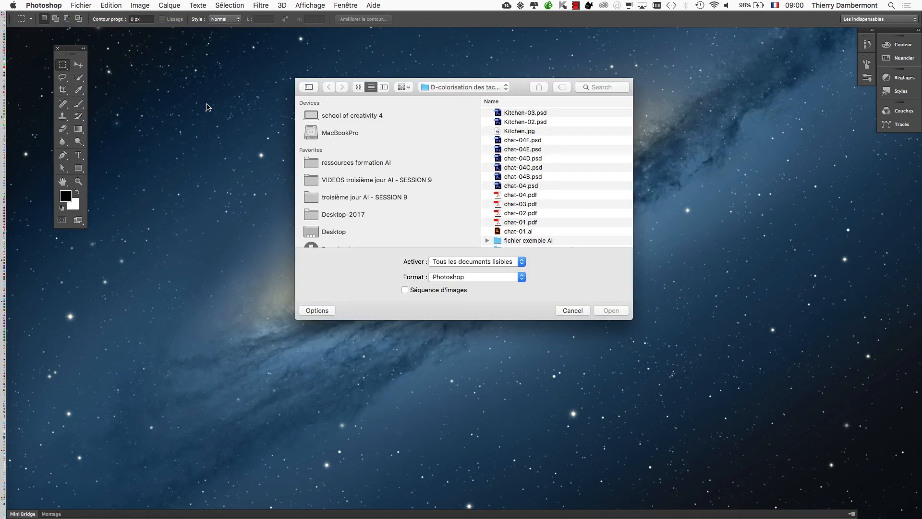
left_click(404, 196)
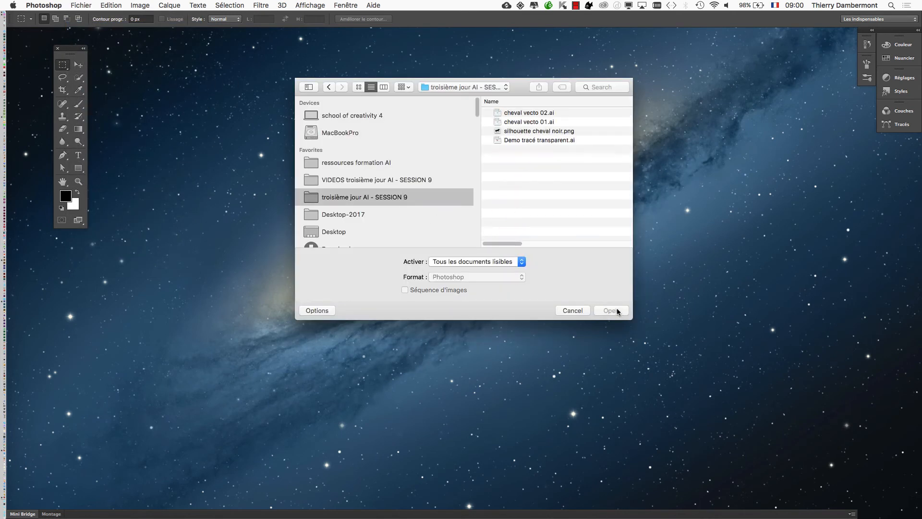
left_click_drag(629, 318, 820, 360)
left_click(587, 132)
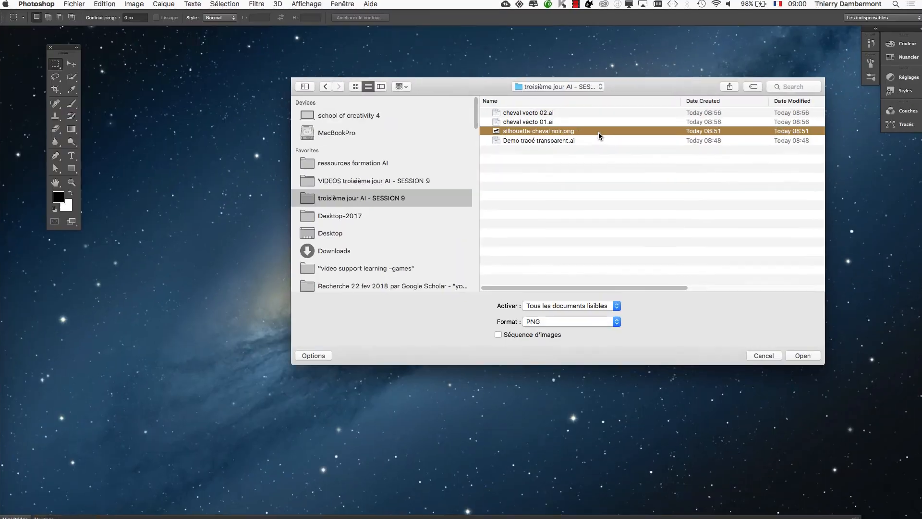
left_click(800, 352)
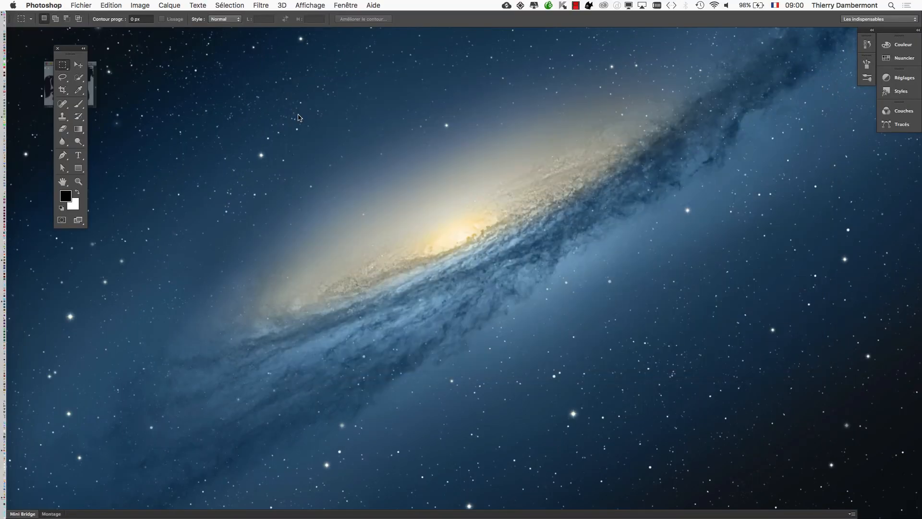
Enlarge the canvas with the Crop tool, leaving a white margin on all sides of the horse, and apply the crop.
key("f")
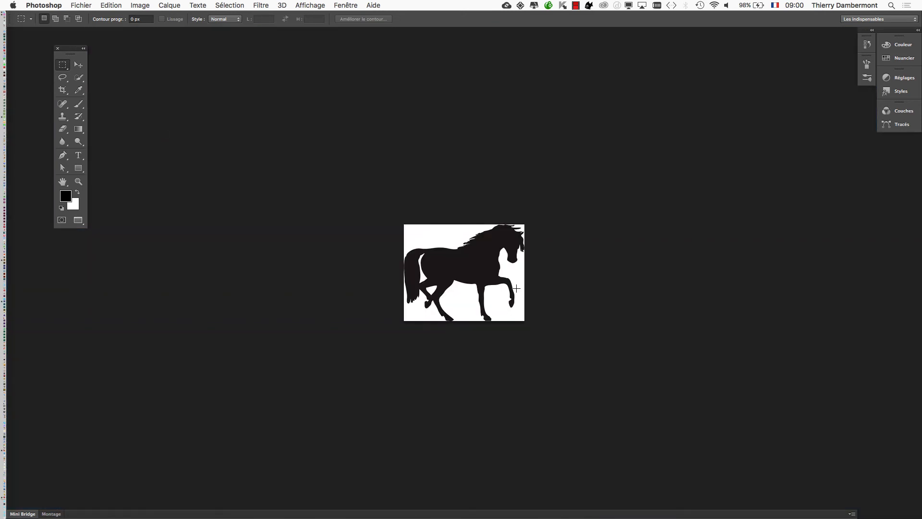
key("super+plus")
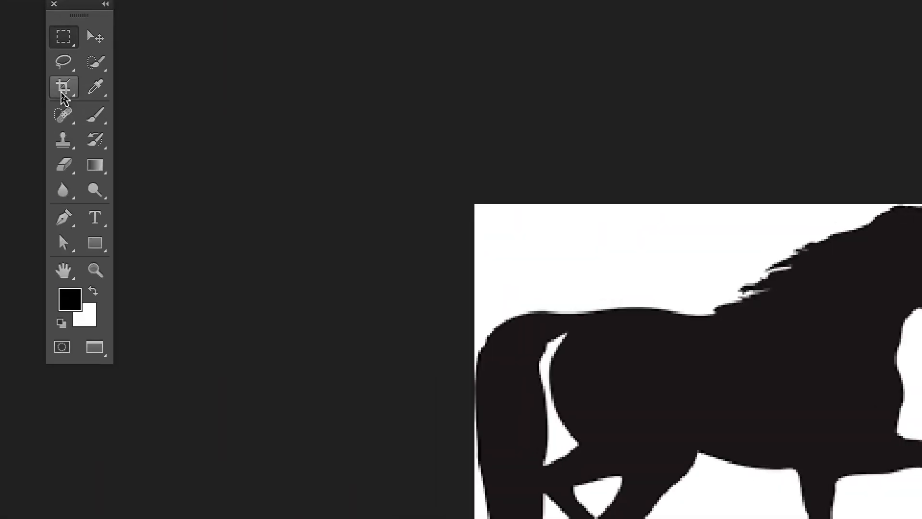
left_click(62, 90)
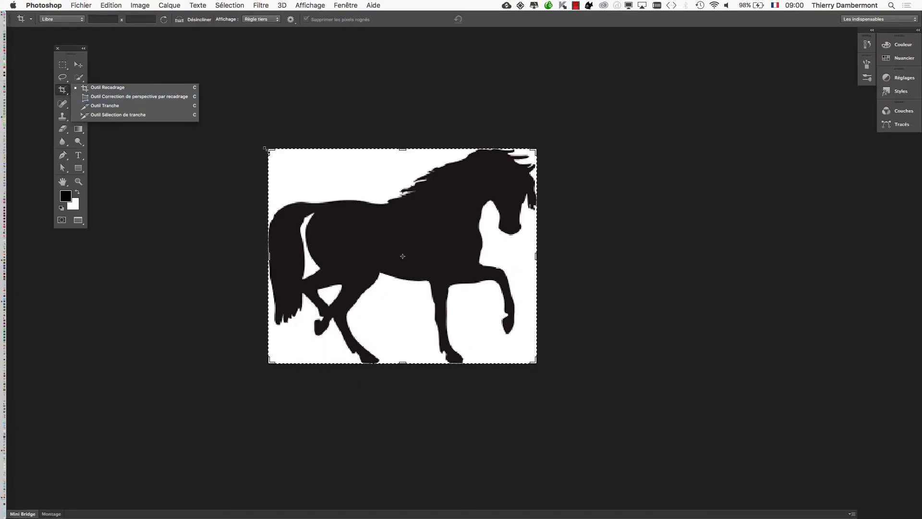
left_click_drag(265, 149, 253, 137)
left_click_drag(551, 375, 574, 392)
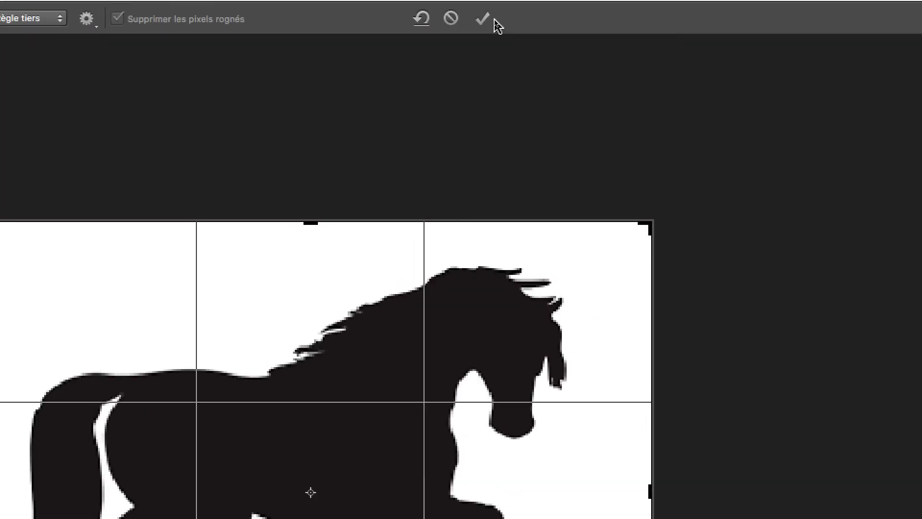
left_click(490, 20)
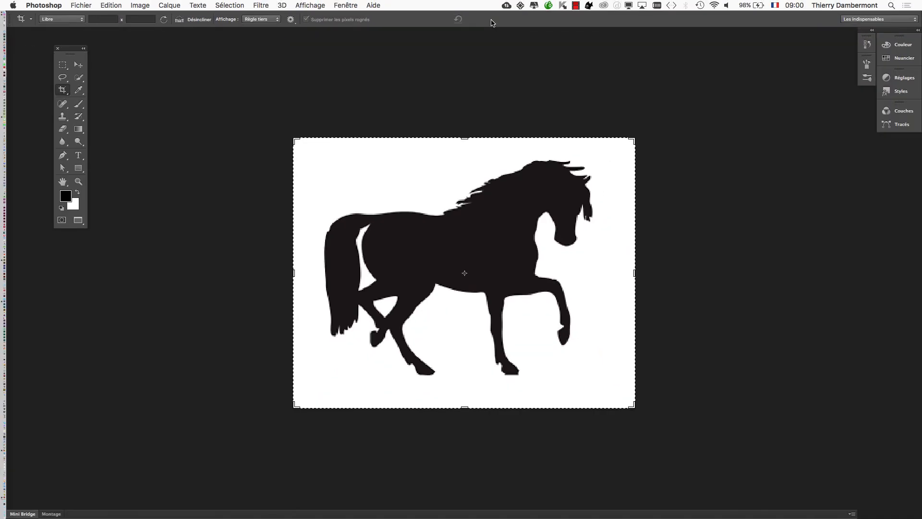
Save and close the enlarged horse image, and switch back to Illustrator.
left_click(71, 6)
left_click(106, 109)
key("super+w")
key("super+Tab")
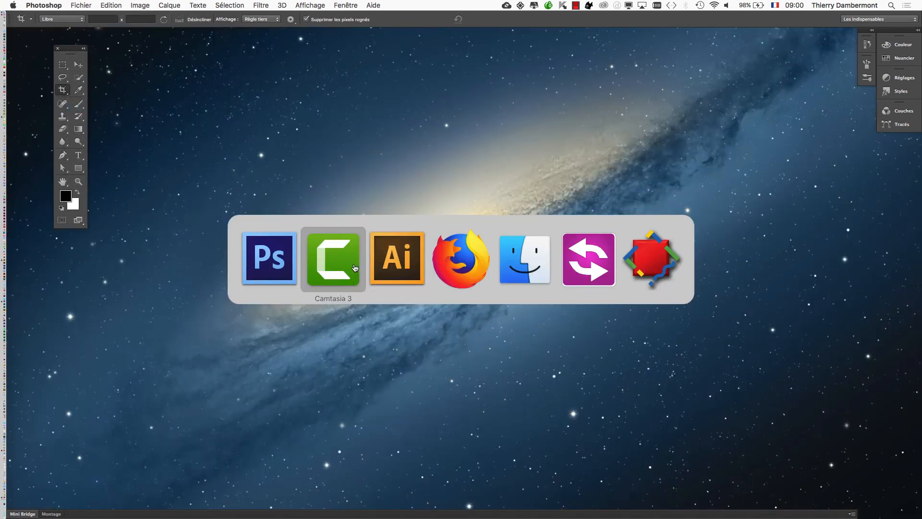
left_click(390, 250)
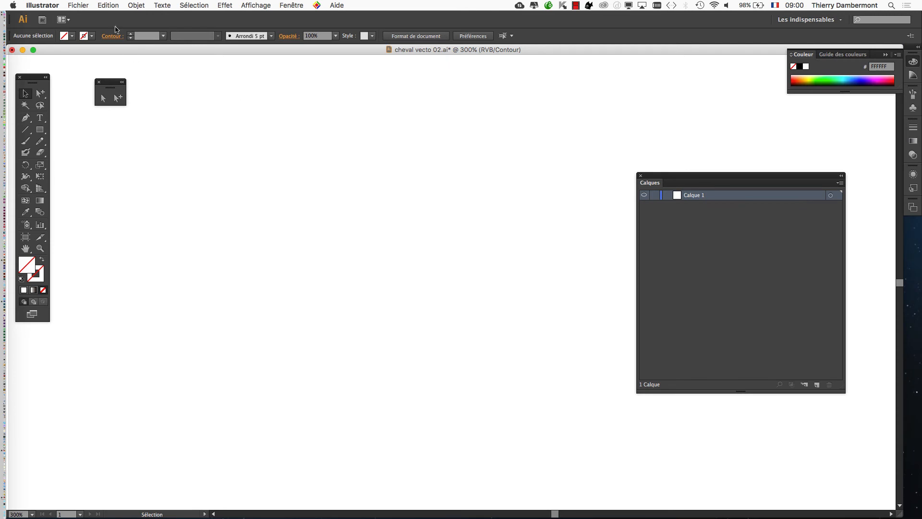
Import "silhouette cheval noir.png" into the empty document as a linked file.
left_click(78, 6)
left_click(106, 143)
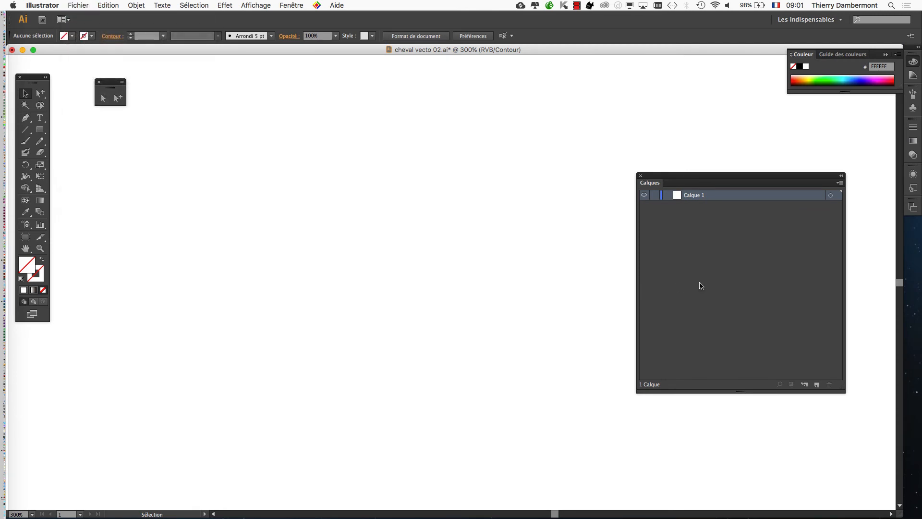
left_click(531, 120)
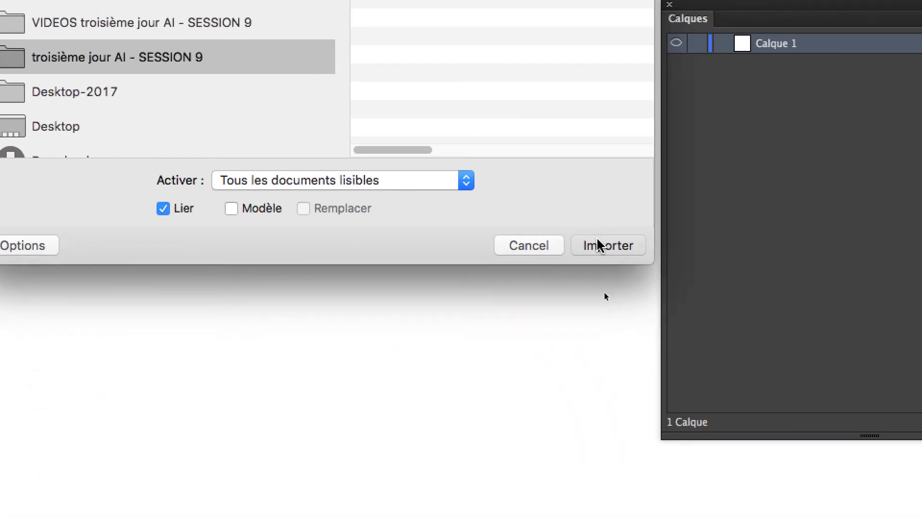
left_click(599, 245)
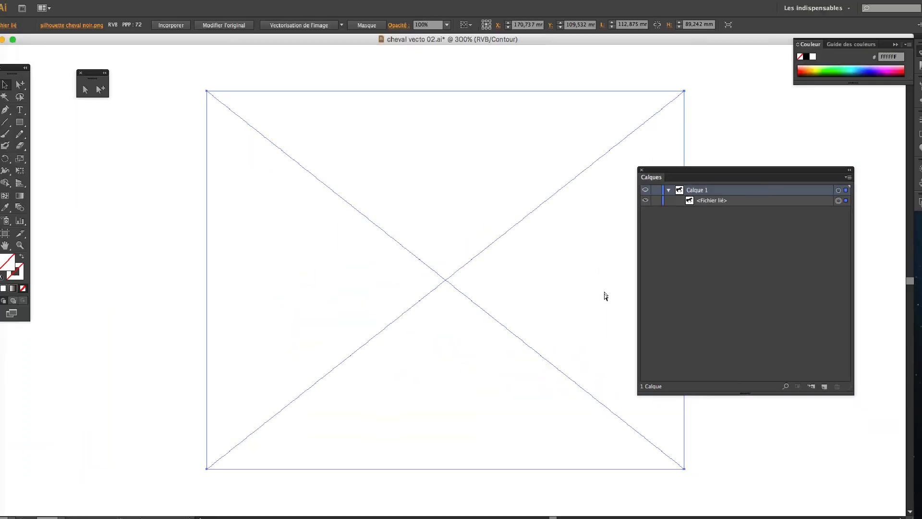
Move the Layers panel aside and show the linked horse image in Preview mode.
left_click_drag(680, 179, 781, 192)
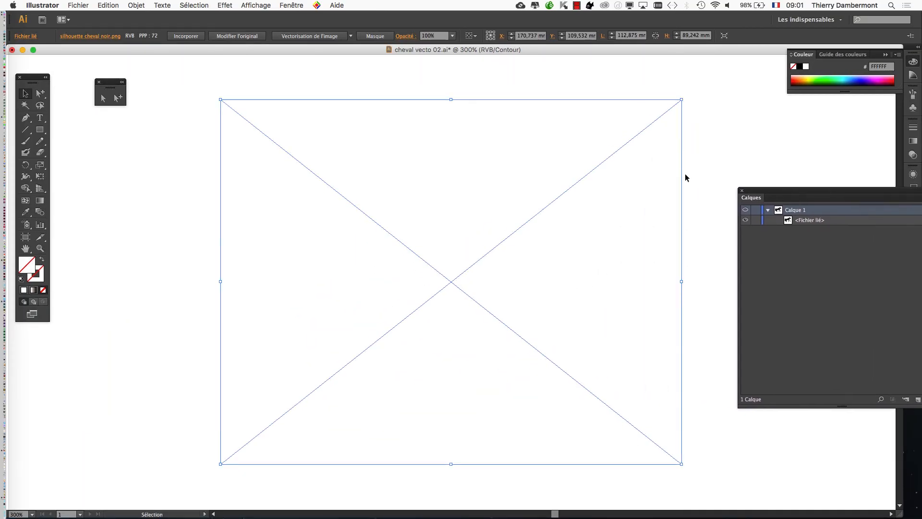
left_click(250, 2)
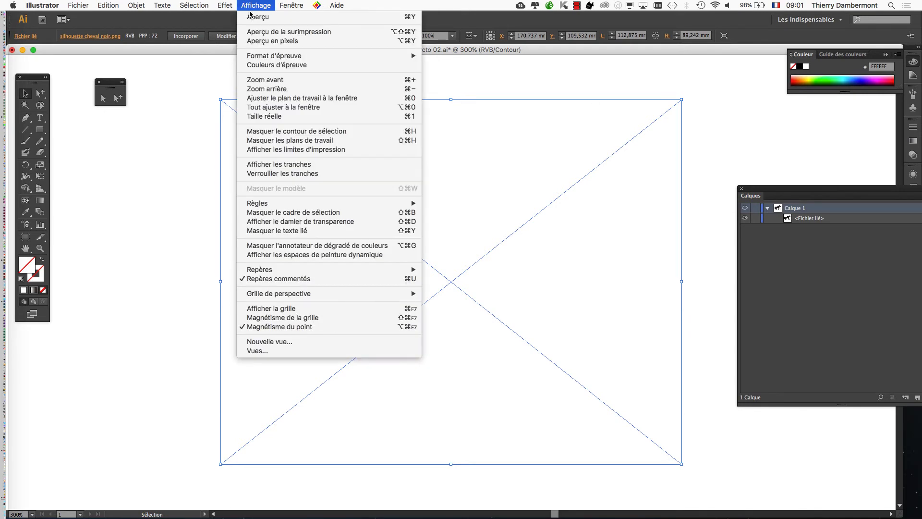
left_click(259, 16)
scroll(483, 259, "down", 1)
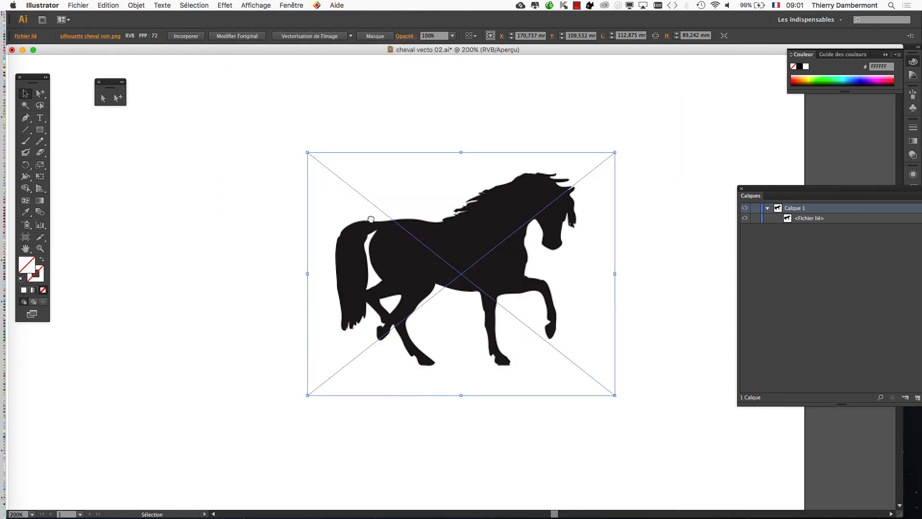
scroll(371, 219, "right", 5)
Trace the horse image in black and white with live preview, and set the threshold to 51.
left_click(291, 5)
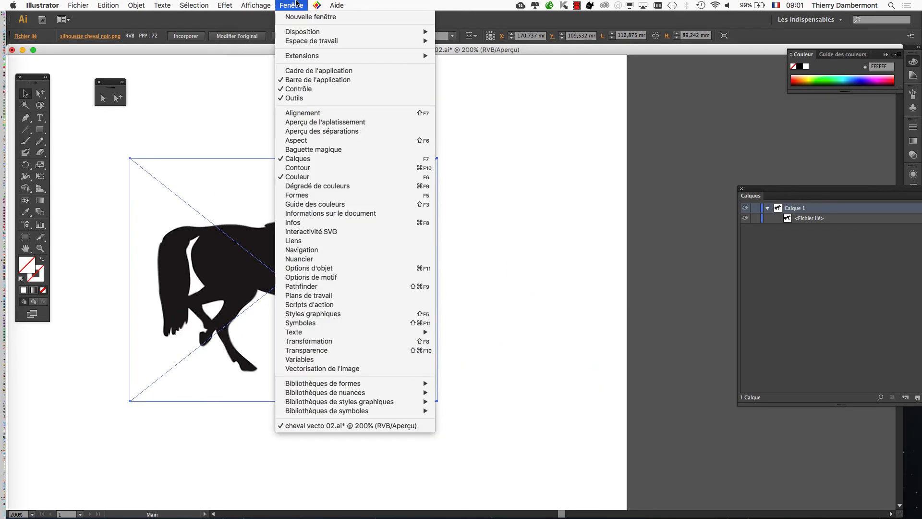
left_click(382, 368)
left_click(659, 370)
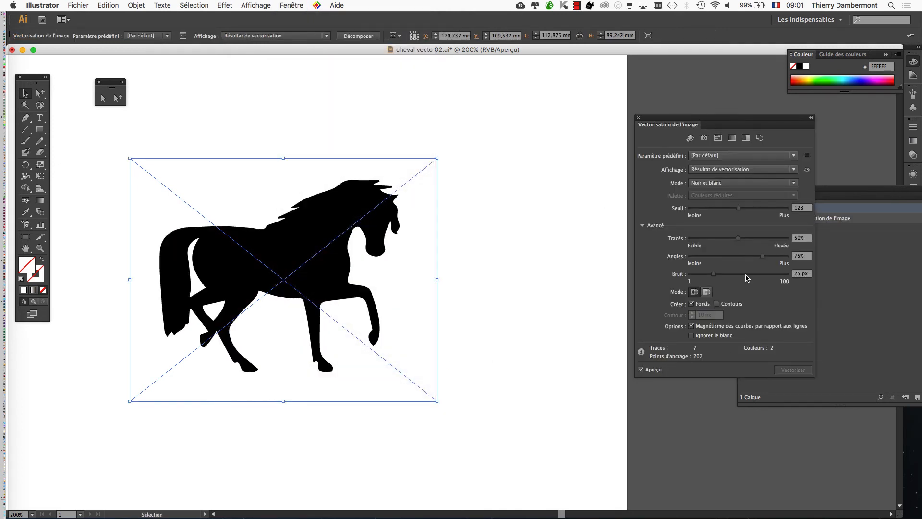
left_click(708, 209)
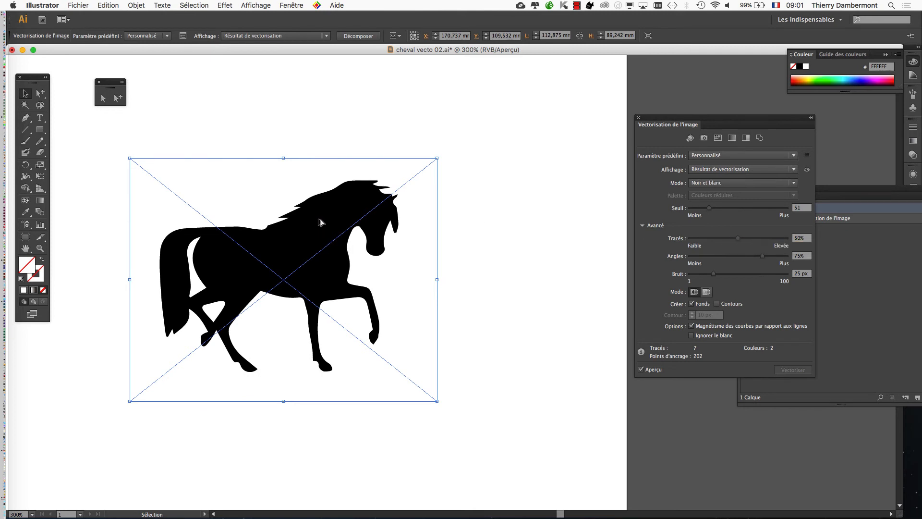
Adjust the horse trace to 28% for Paths and 90% for Corners.
scroll(321, 222, "up", 2)
left_click(700, 239)
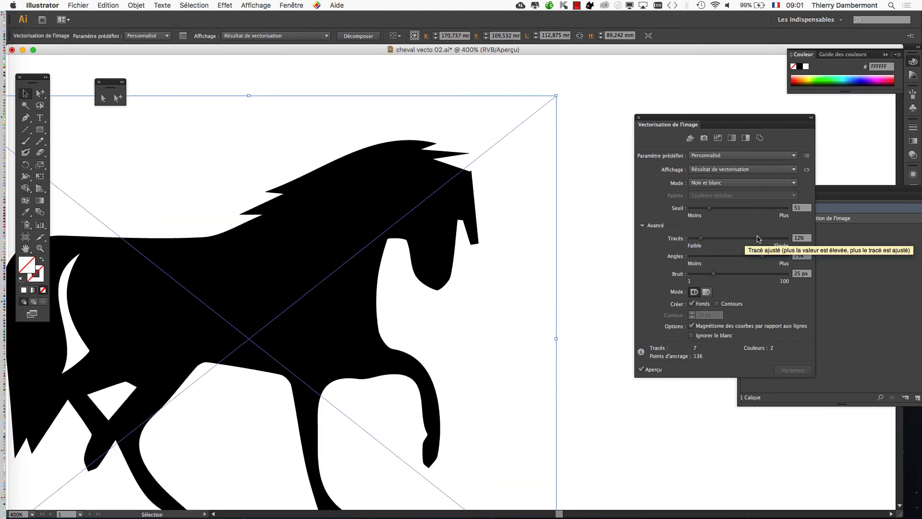
left_click_drag(422, 268, 523, 202)
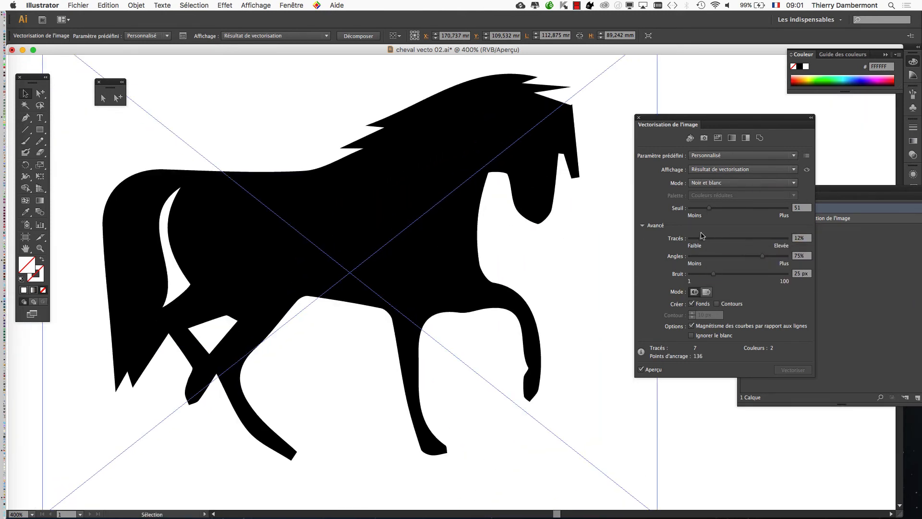
left_click_drag(701, 238, 717, 243)
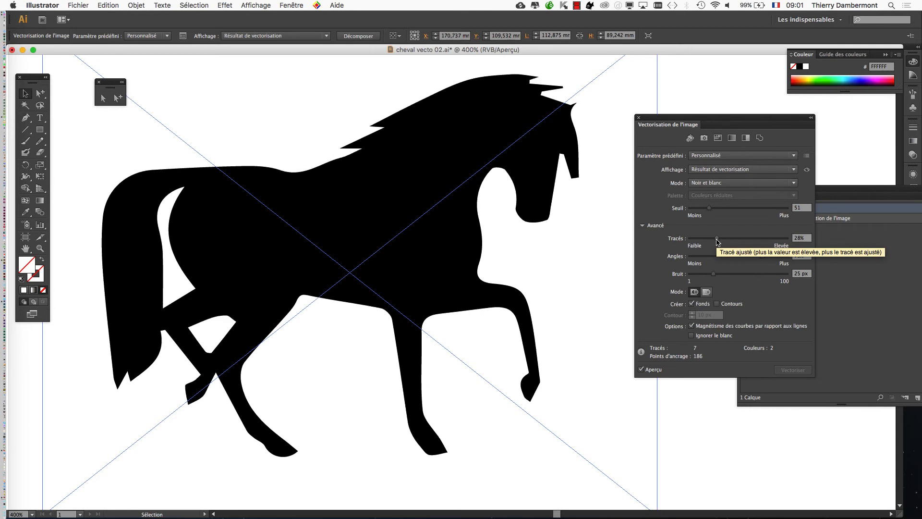
left_click(721, 259)
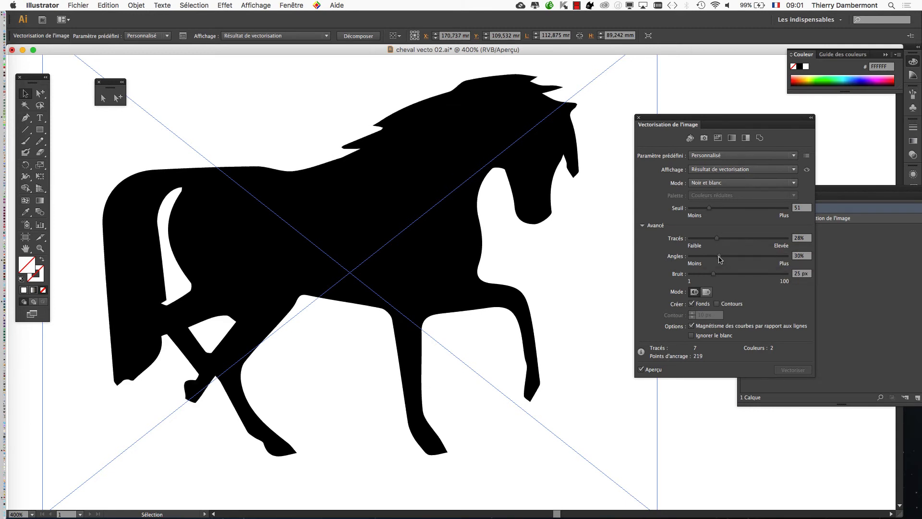
left_click_drag(705, 259, 776, 259)
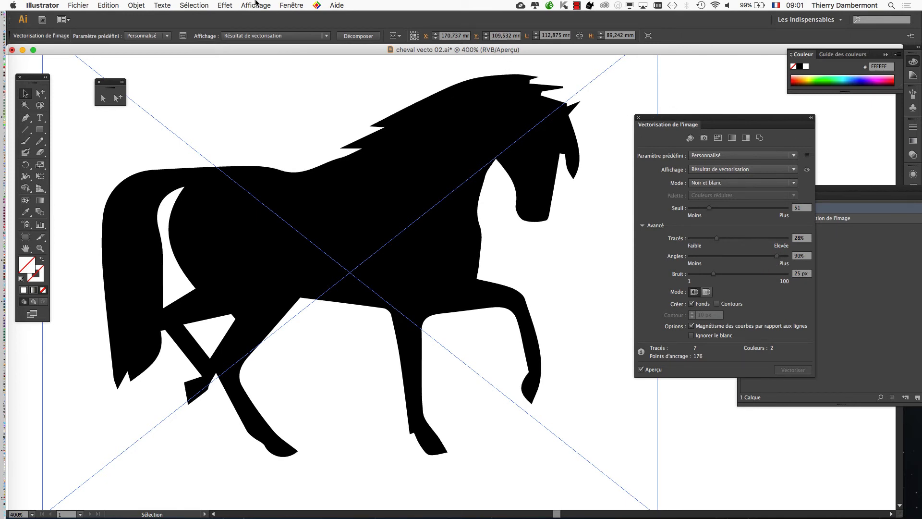
Save the traced document under the name "cheval vecto 03.ai", keeping the default Illustrator options.
left_click(137, 4)
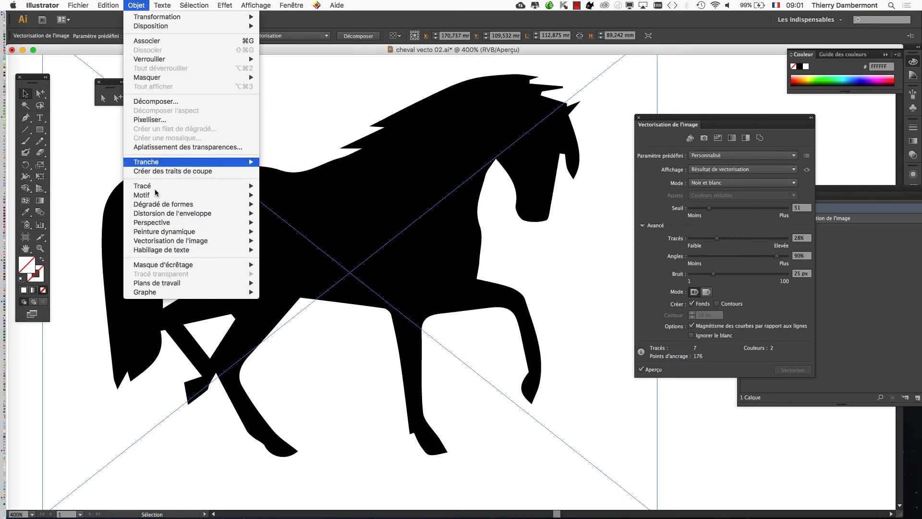
mouse_move(72, 5)
left_click(110, 87)
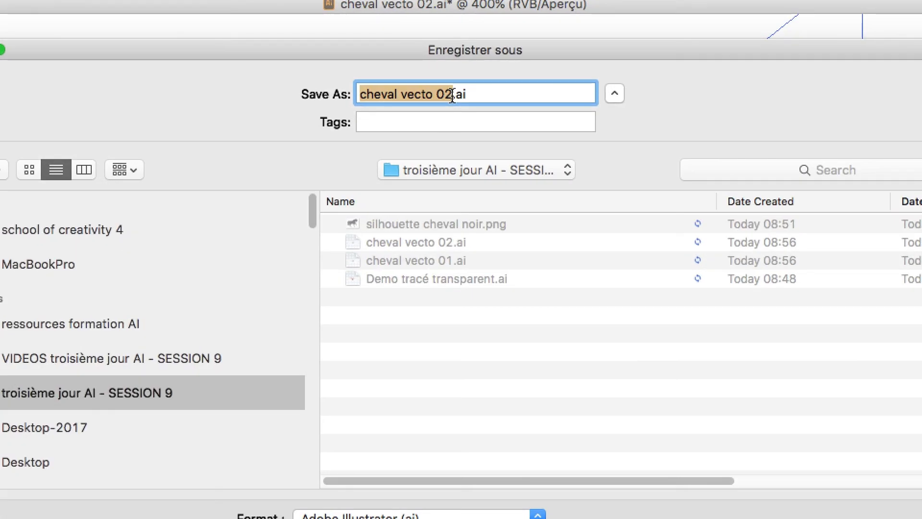
left_click(452, 95)
key("BackSpace")
type("3")
key("Return")
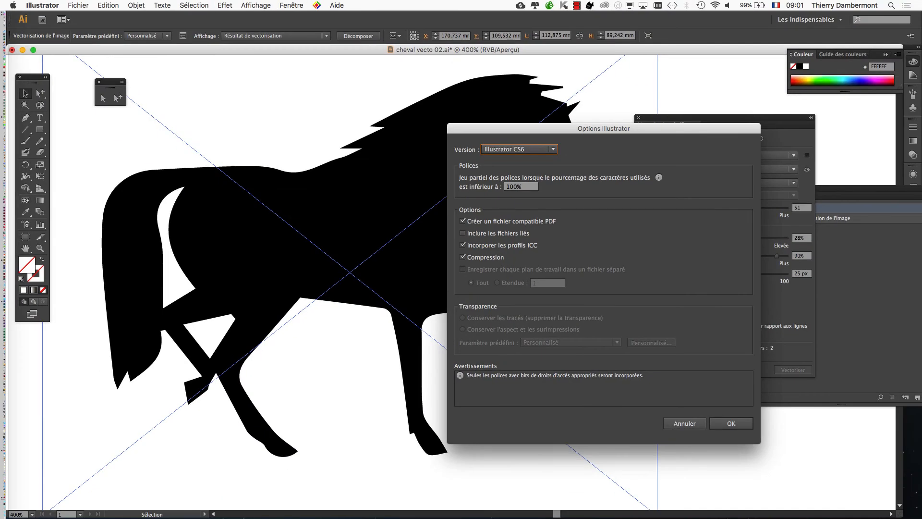
key("Return")
Save another version of the document as "cheval vecto 04.ai" with the default Illustrator options.
left_click(78, 5)
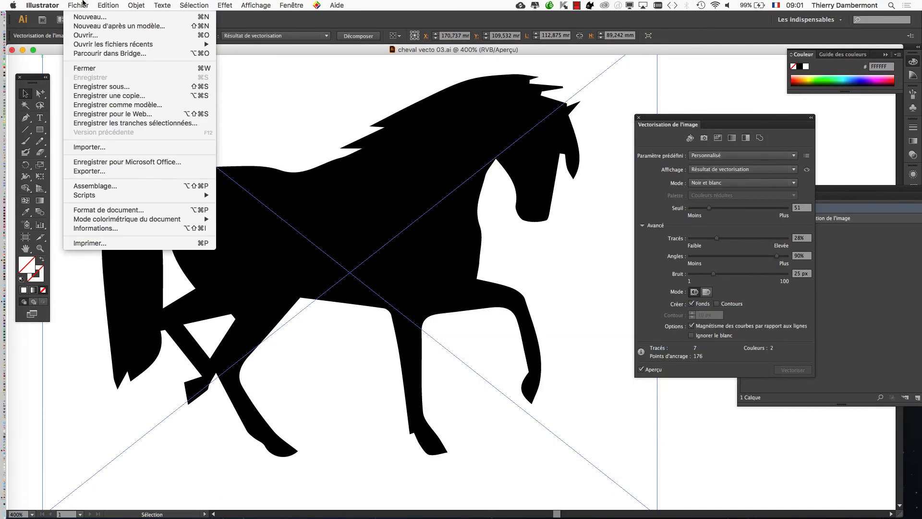
left_click(122, 87)
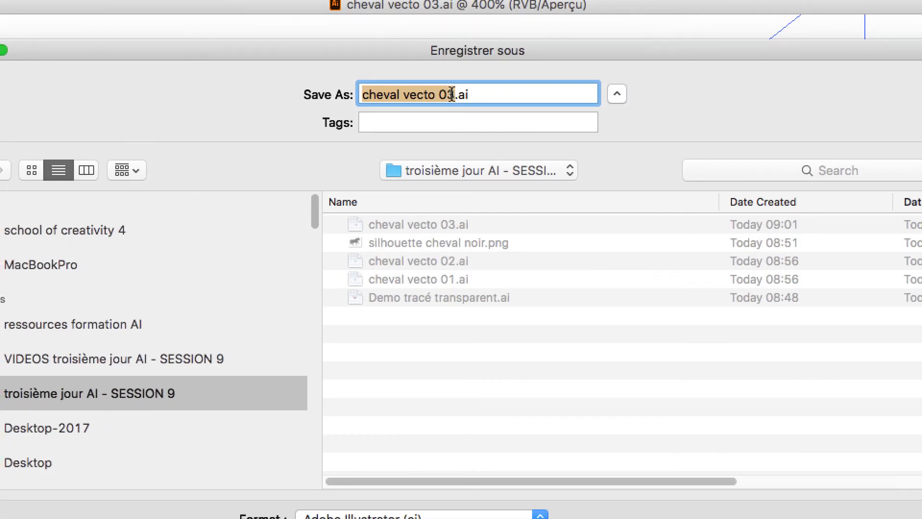
left_click(454, 94)
key("BackSpace")
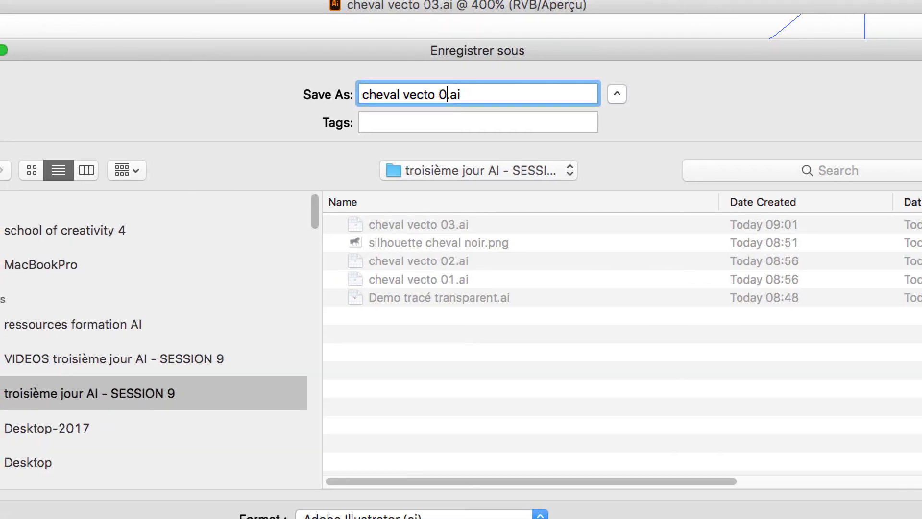
type("4")
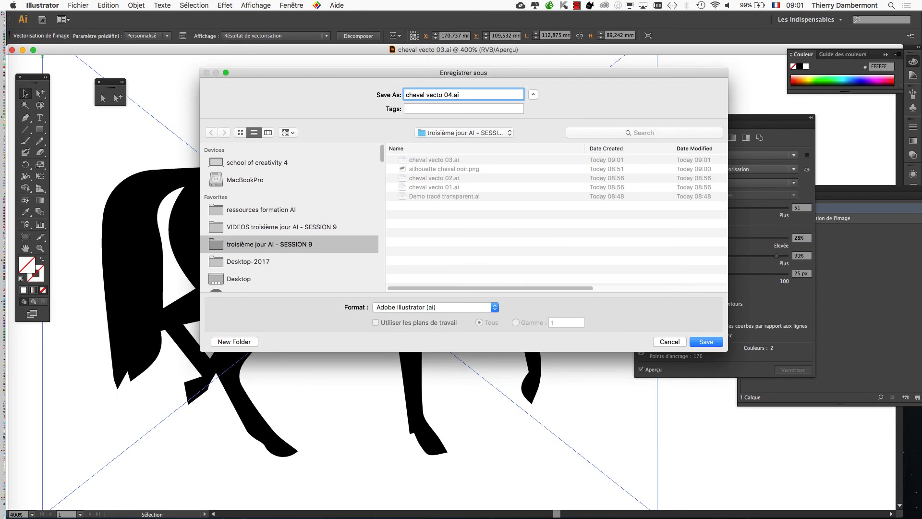
key("Return")
key("Return")
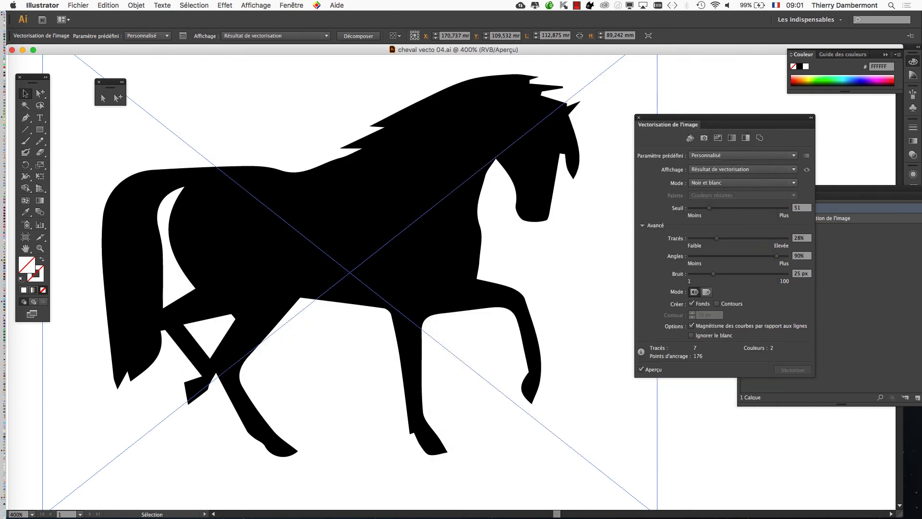
Expand the horse's image trace into editable paths and display the artwork in Outline mode.
left_click(136, 5)
mouse_move(170, 243)
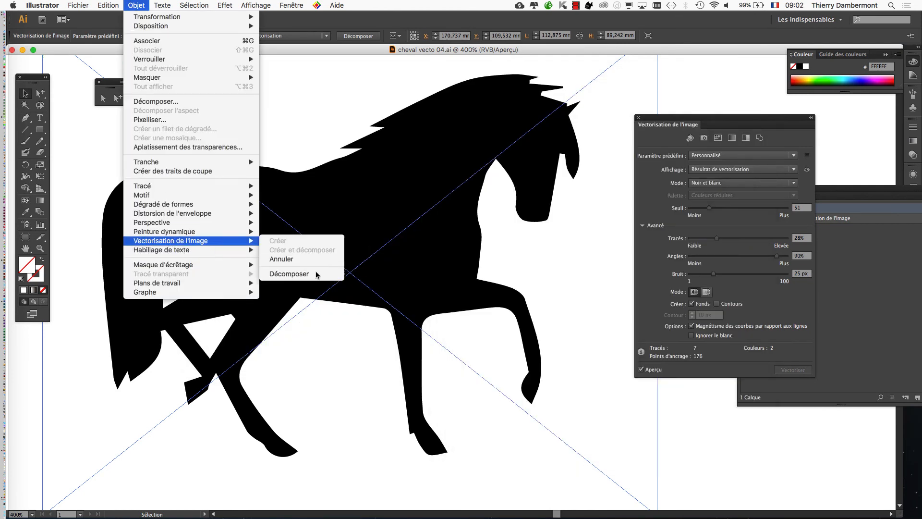
left_click(316, 271)
scroll(408, 296, "down", 1)
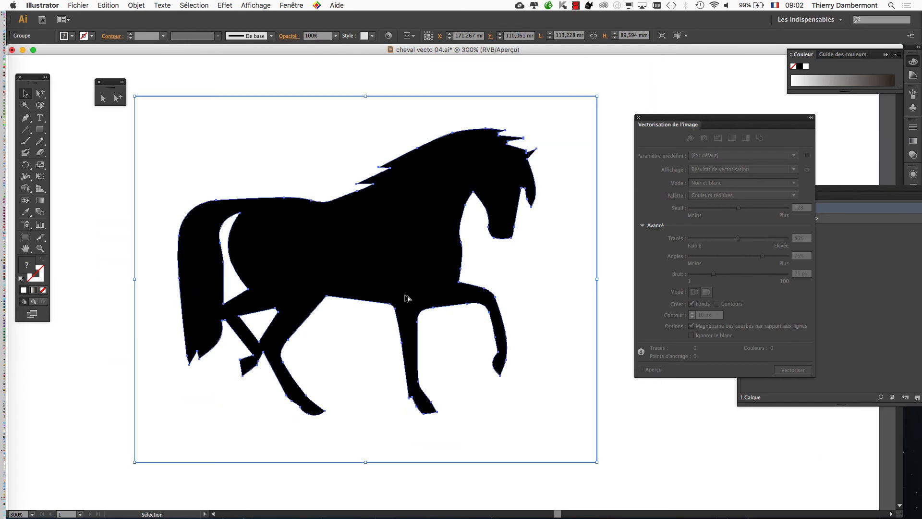
left_click(231, 5)
left_click(259, 17)
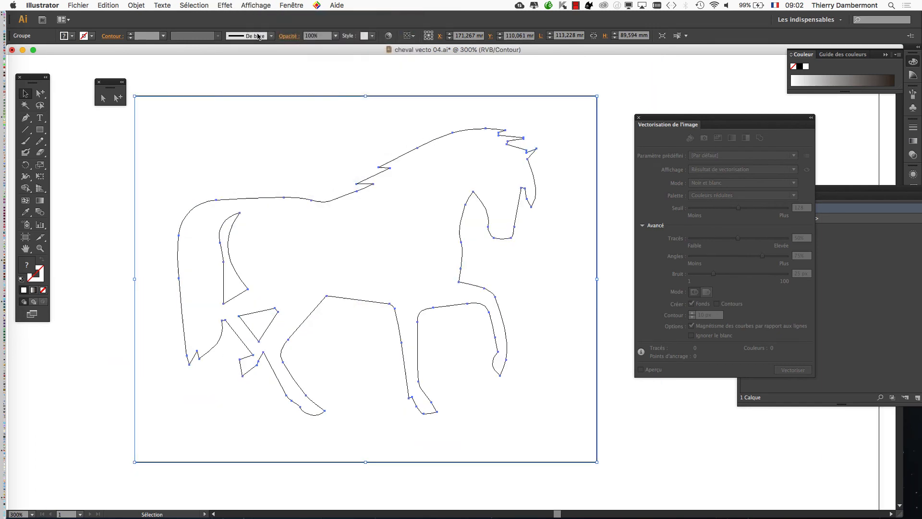
Delete the rectangular frame around the traced horse using the Direct Selection tool.
left_click(103, 97)
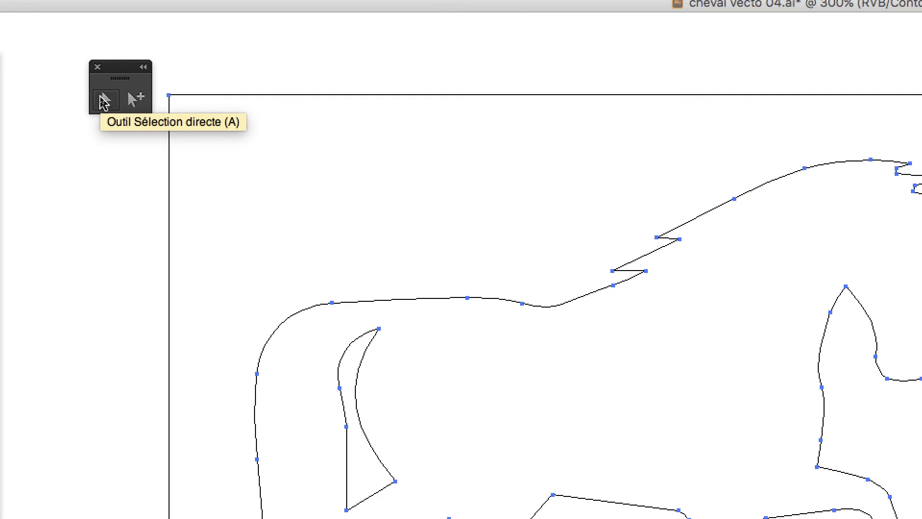
left_click(279, 90)
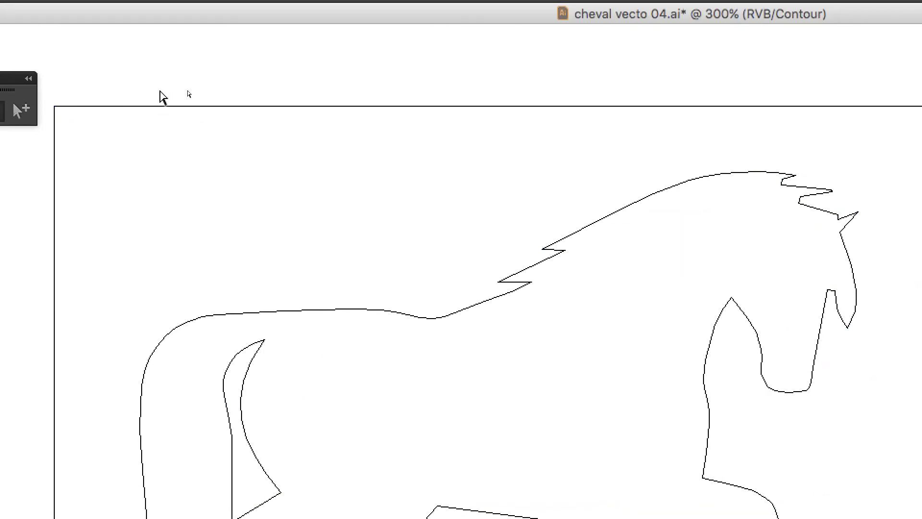
left_click(160, 98)
key("Delete")
key("Delete")
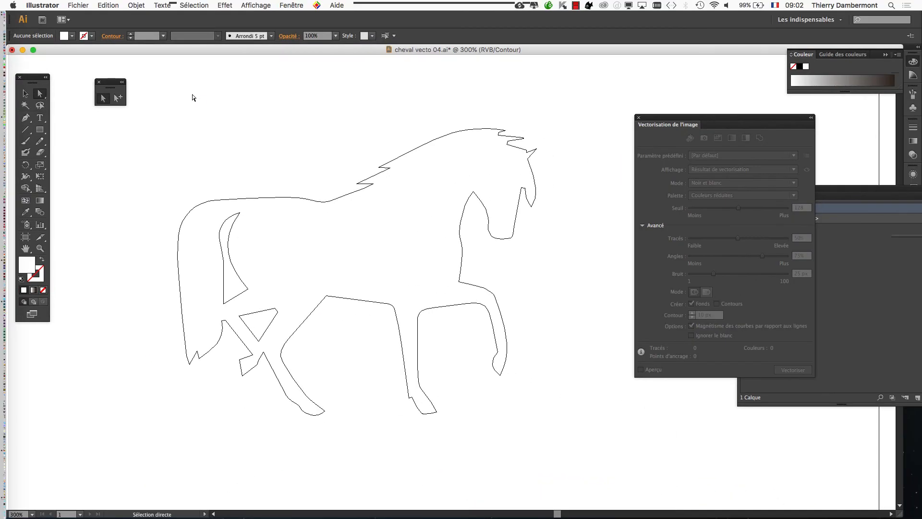
Expand the horse group in the Layers panel, and place the enlarged panel beside the artwork with Image Trace closed.
left_click(638, 118)
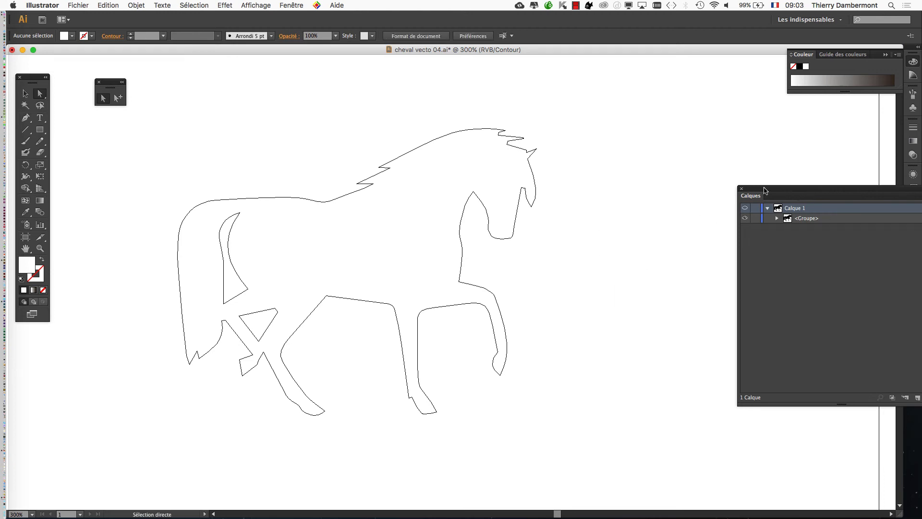
left_click_drag(764, 190, 631, 130)
left_click(643, 159)
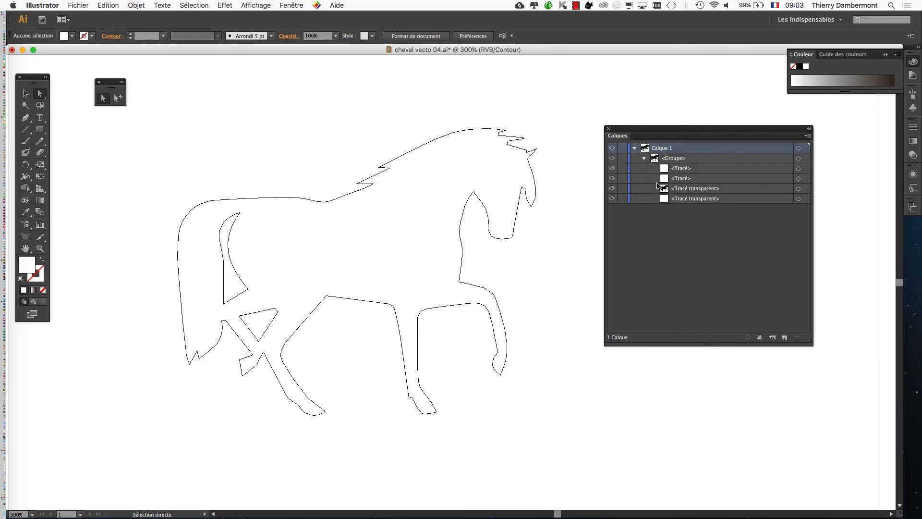
left_click_drag(808, 341, 886, 360)
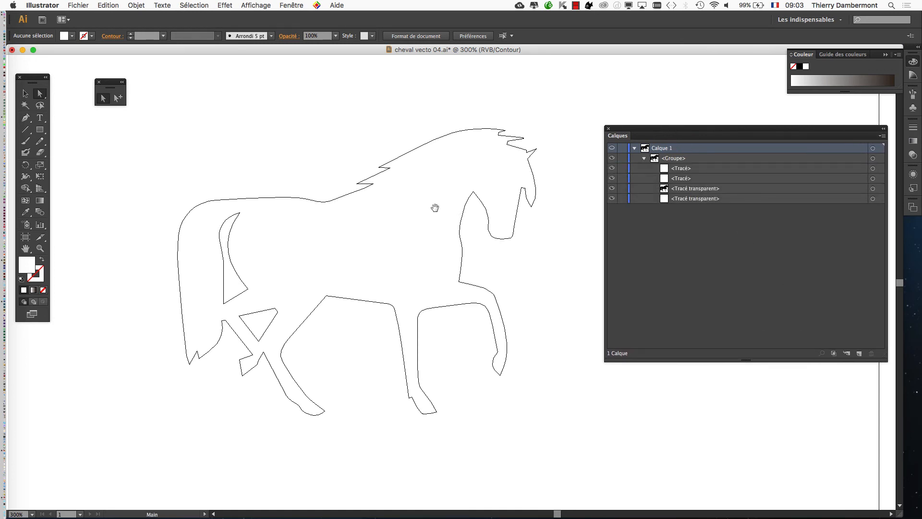
left_click_drag(439, 208, 484, 241)
left_click_drag(714, 132, 211, 126)
scroll(92, 182, "left", 5)
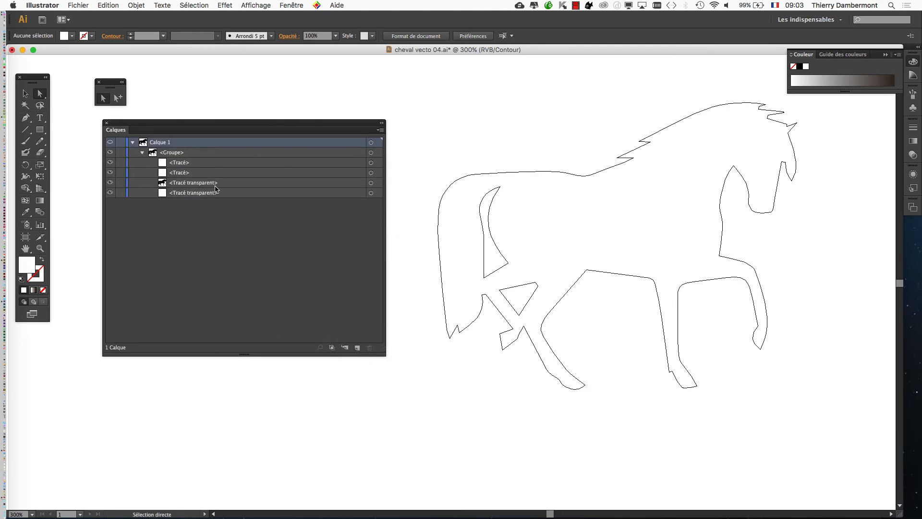
Examine the paths and compound paths inside the horse group by collapsing and expanding it in the layer list.
key("super")
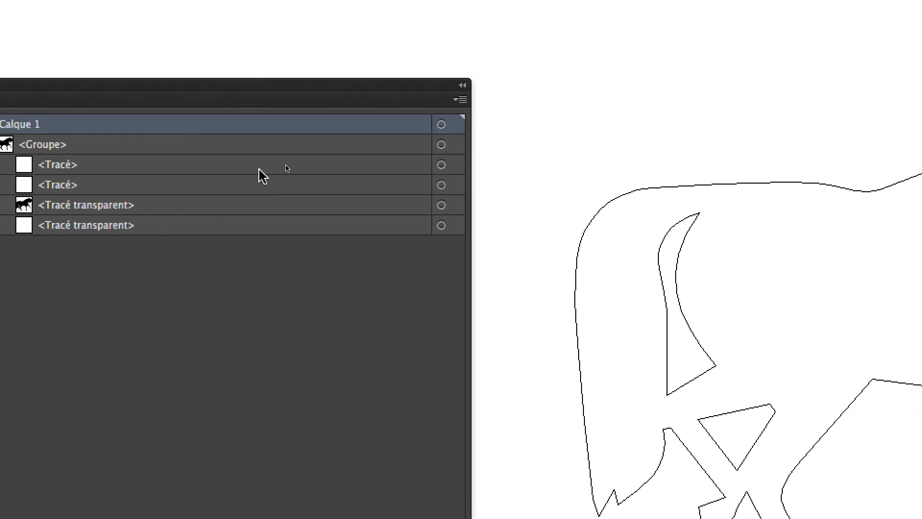
left_click(163, 160)
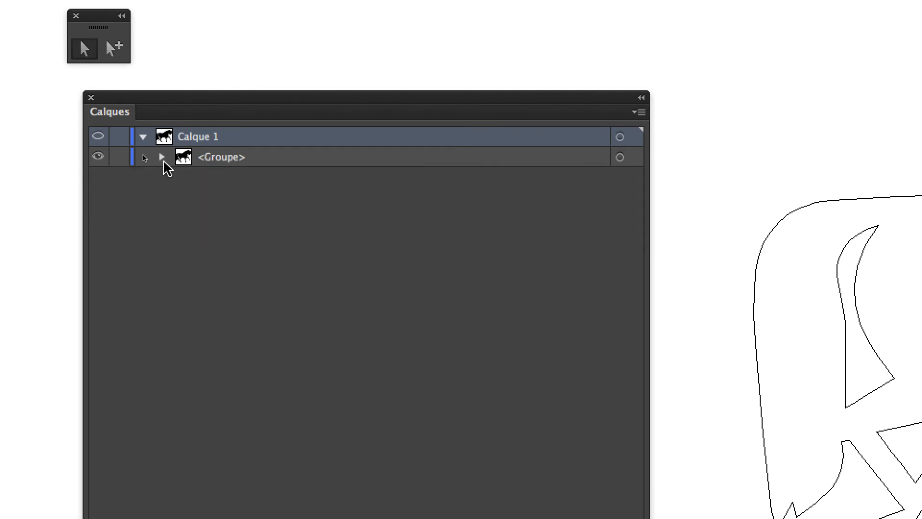
left_click(164, 162)
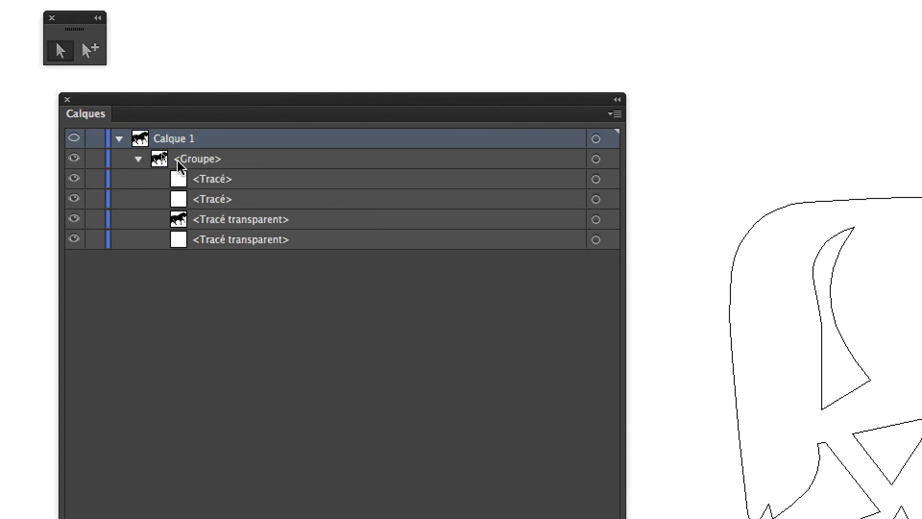
left_click(163, 160)
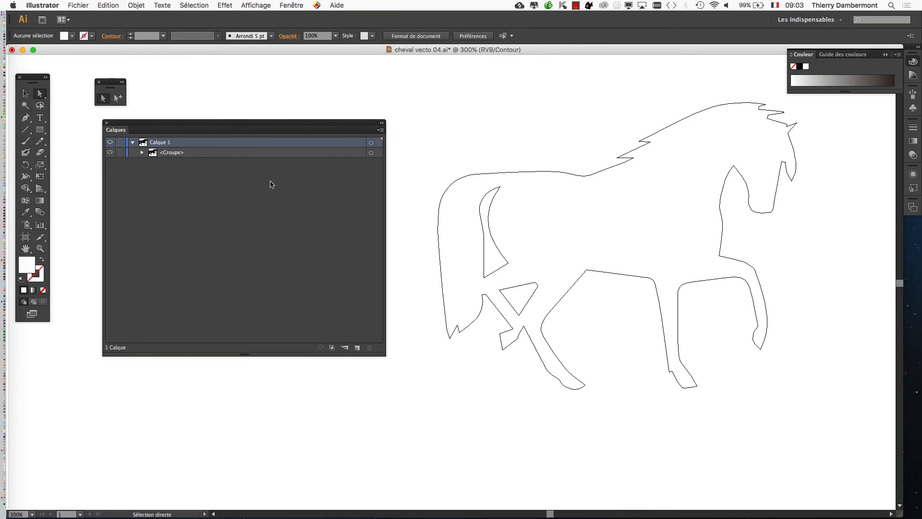
Expand the horse group in the layer list and target its two paths and two compound paths one by one to identify their shapes.
left_click(142, 154)
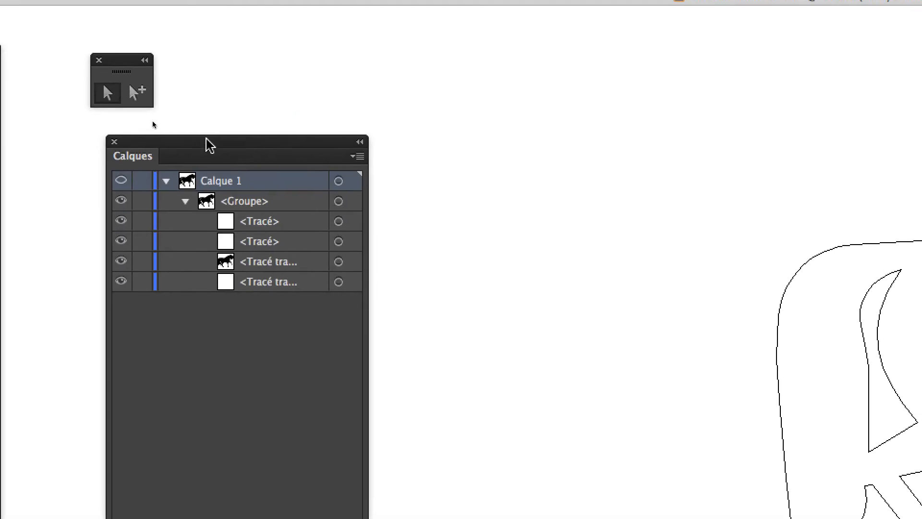
left_click(402, 183)
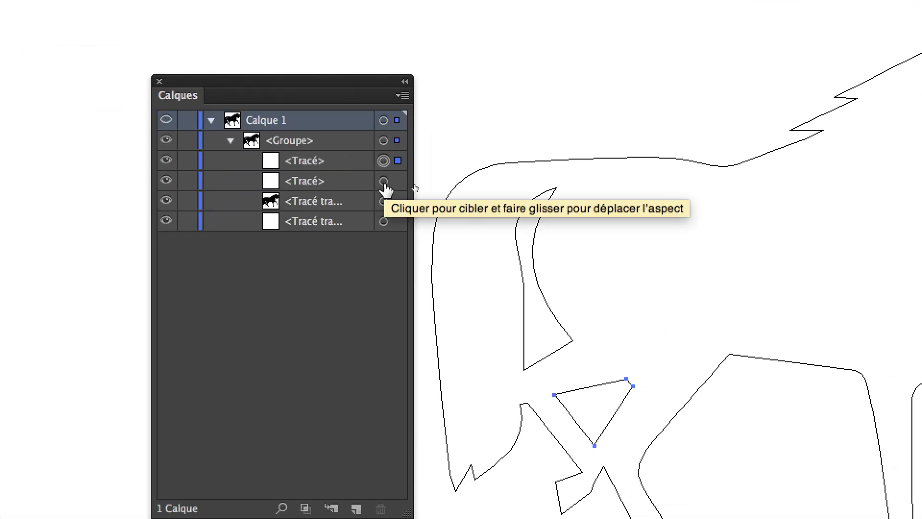
left_click(384, 181)
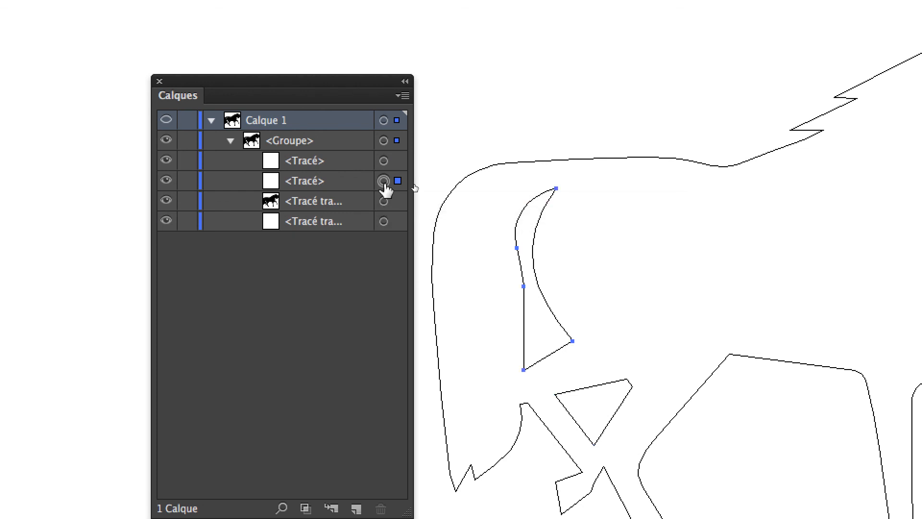
left_click(384, 202)
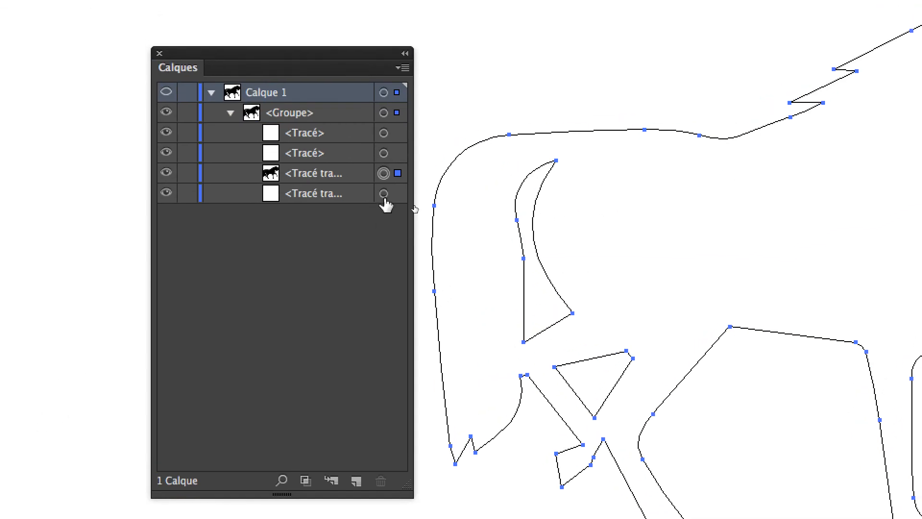
left_click(385, 197)
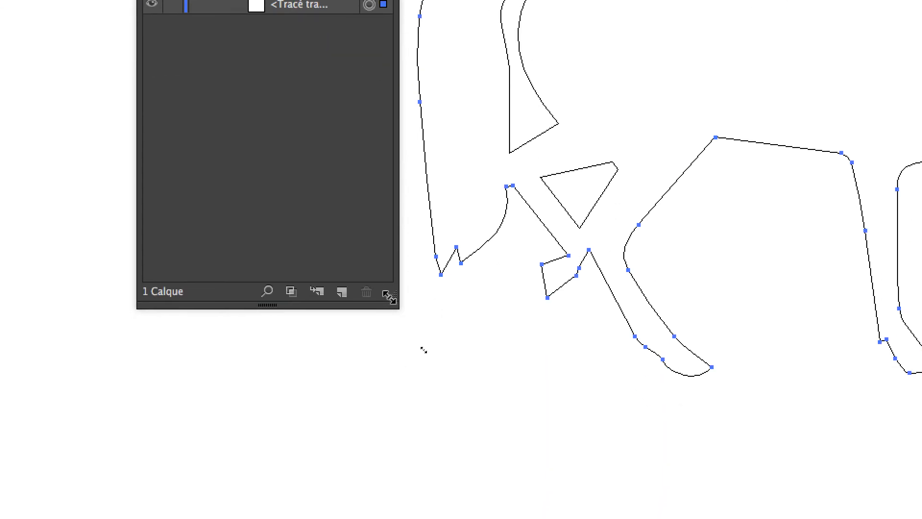
Widen the Layers panel to fit the full object names, move it away from the horse and target the black horse compound path.
left_click_drag(390, 297, 471, 223)
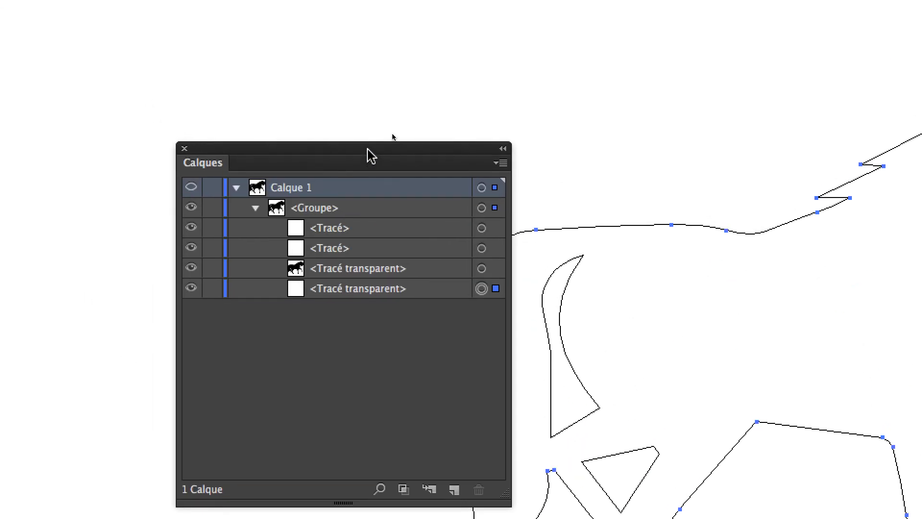
left_click_drag(371, 156, 184, 144)
left_click(295, 256)
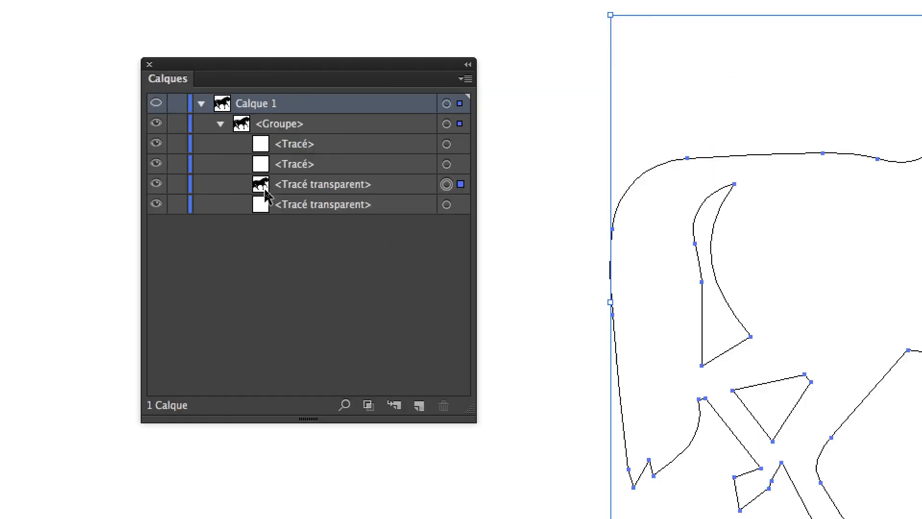
Delete the white compound path and both simple white paths from the group, and target the remaining black horse compound path.
left_click_drag(304, 207, 416, 332)
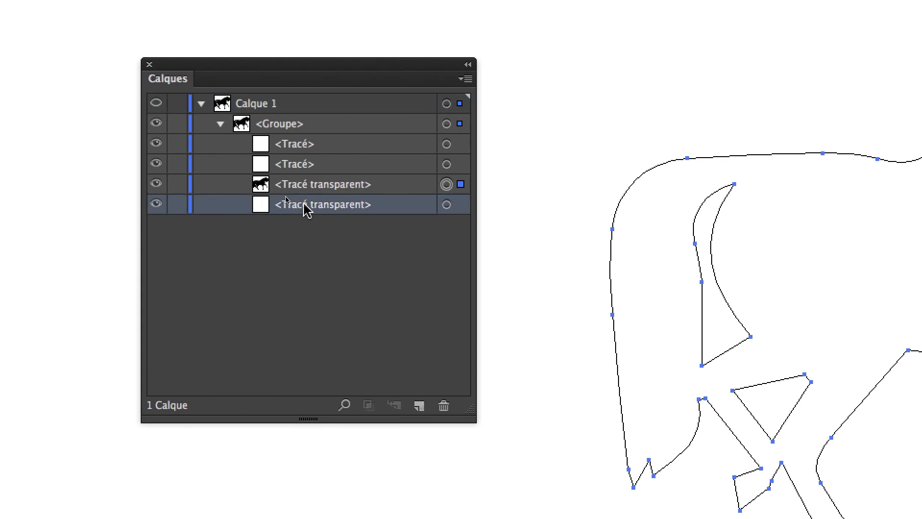
left_click_drag(355, 255, 384, 331)
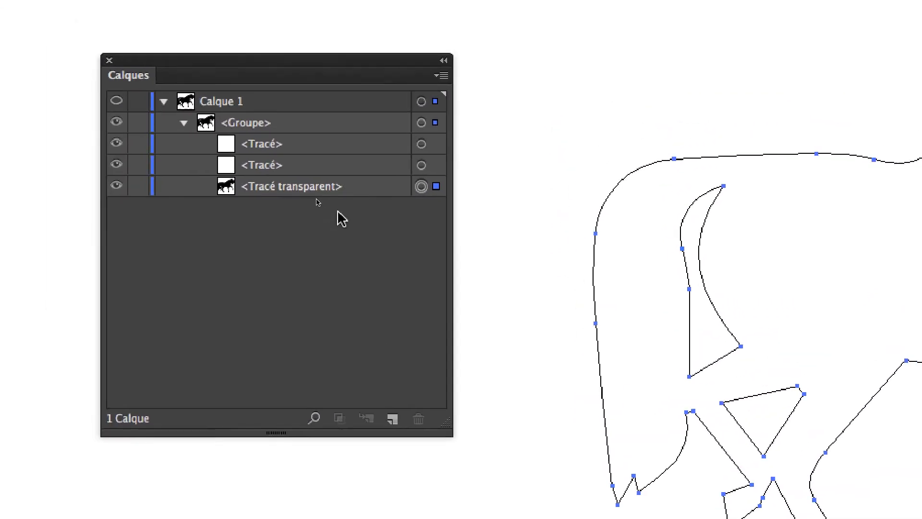
left_click_drag(303, 168, 417, 414)
left_click_drag(365, 280, 365, 281)
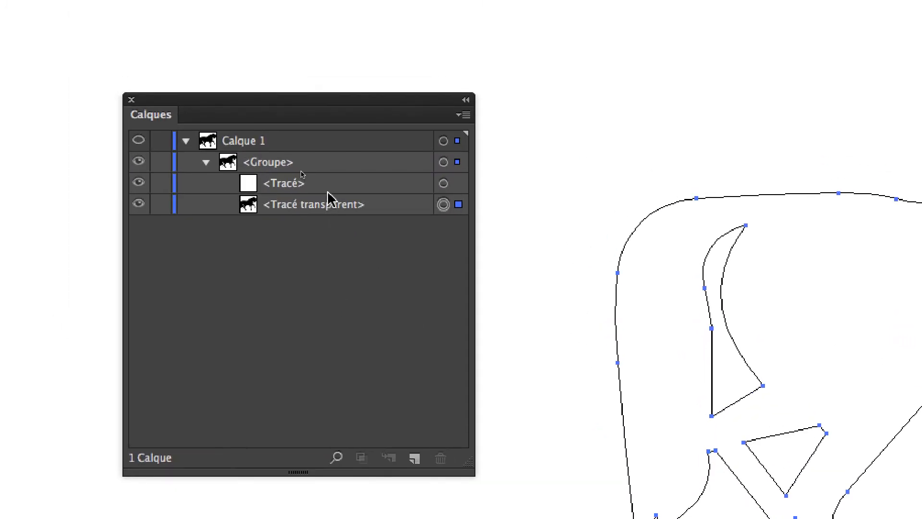
left_click_drag(329, 188, 356, 288)
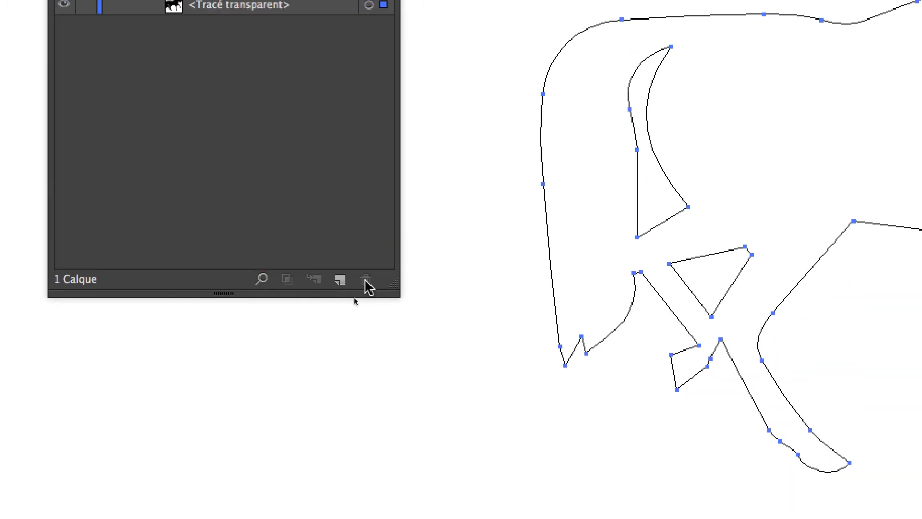
left_click(407, 155)
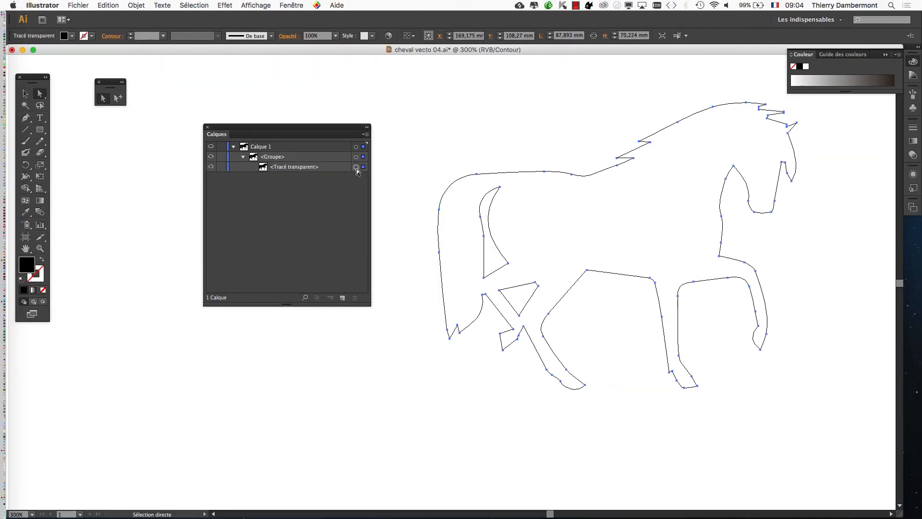
Return the artwork to Preview mode, place the Layers panel clear of the horse and deselect everything with the Selection tool.
left_click_drag(337, 129, 304, 130)
left_click(256, 5)
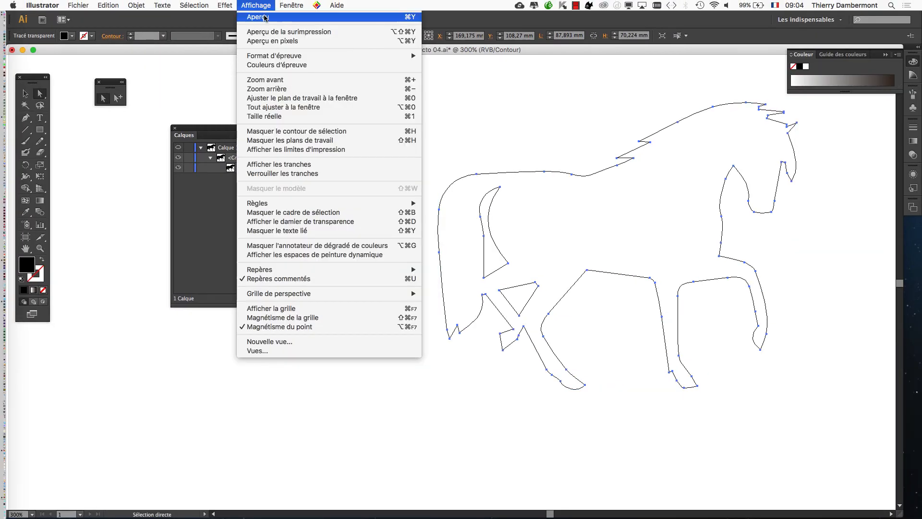
left_click(263, 18)
left_click_drag(430, 117, 383, 154)
key("v")
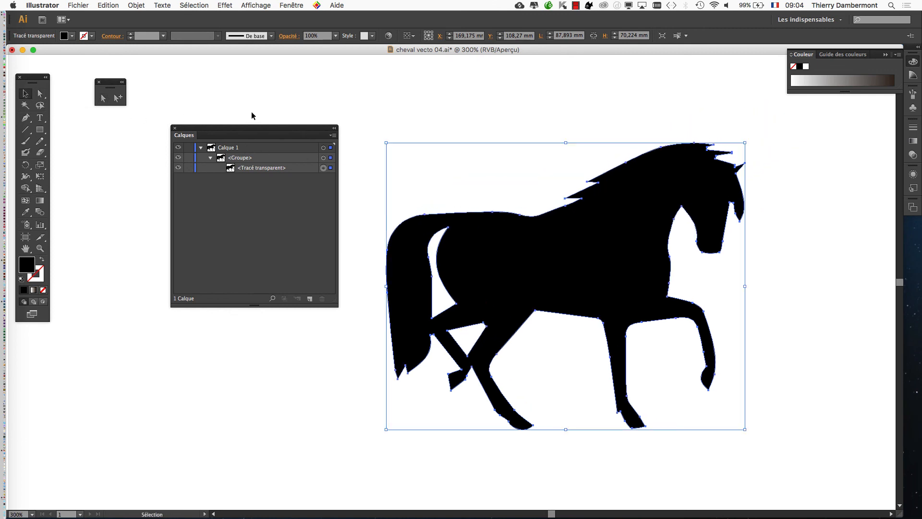
left_click_drag(256, 129, 196, 209)
left_click(282, 153)
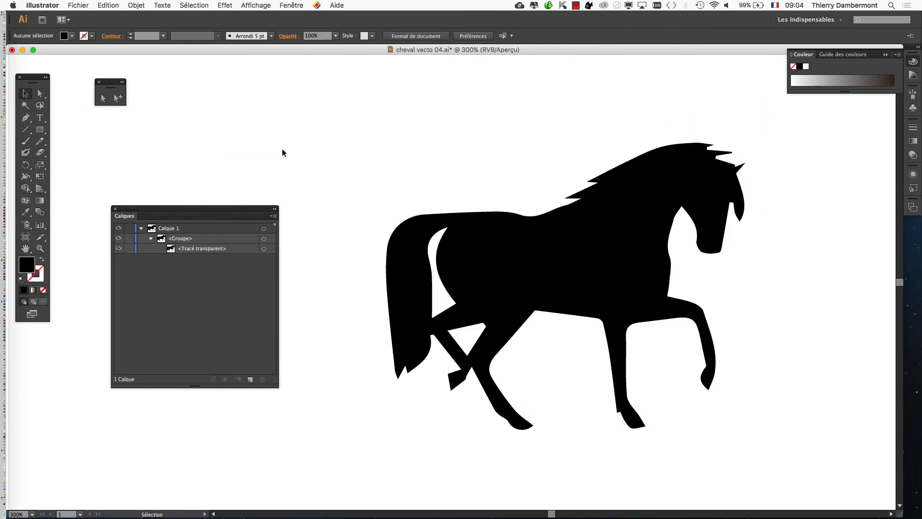
Display the transparency grid and examine the openings between the horse's tail and hind legs up close.
scroll(455, 322, "up", 4)
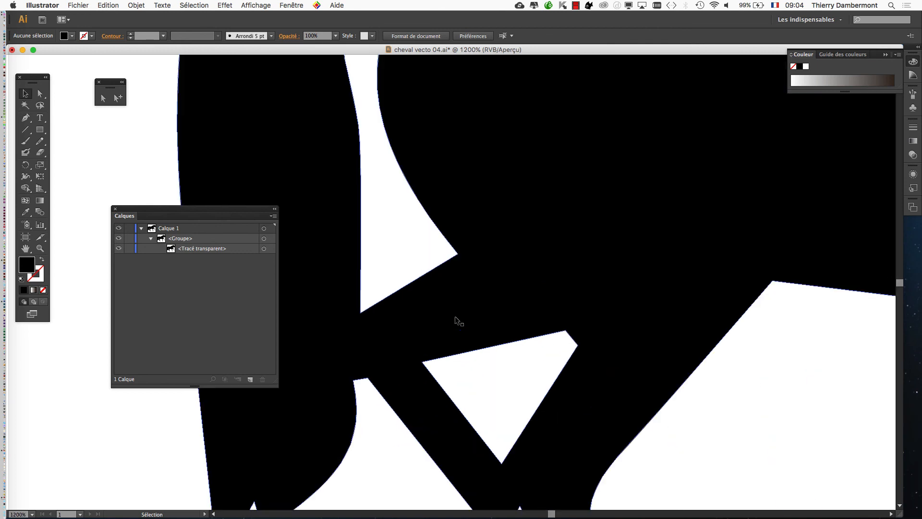
left_click(255, 6)
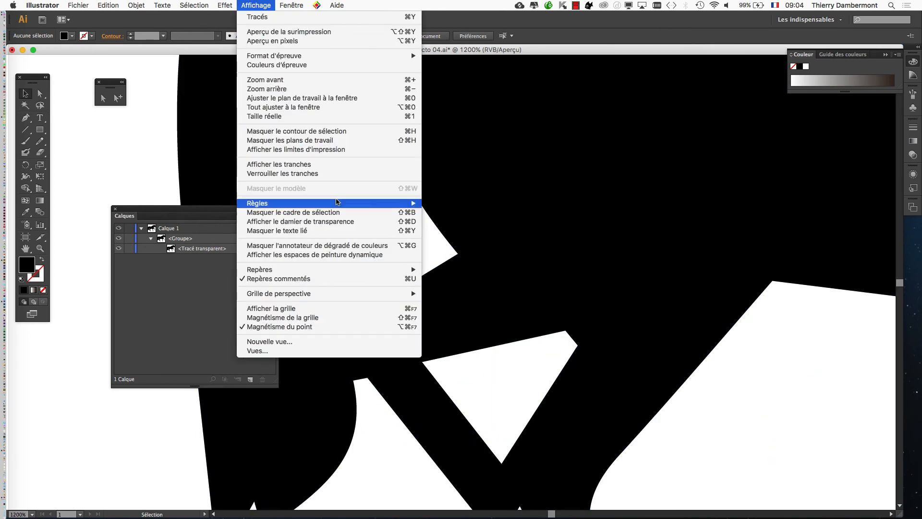
left_click(357, 222)
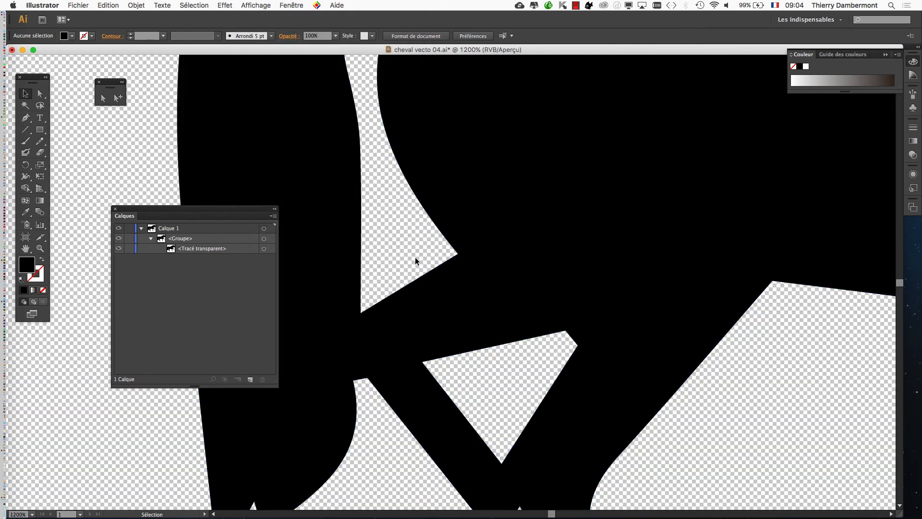
scroll(416, 261, "down", 3)
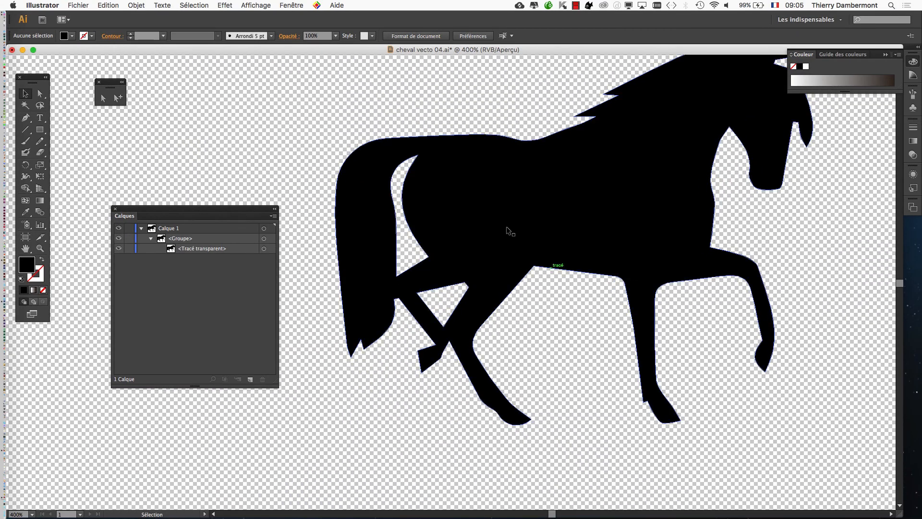
Hide the transparency grid and bring the whole horse into view.
left_click(251, 0)
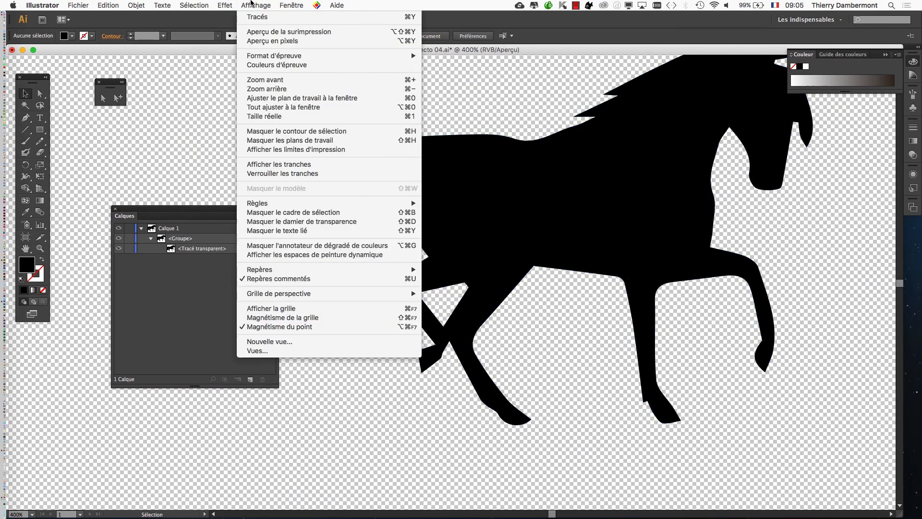
left_click(301, 222)
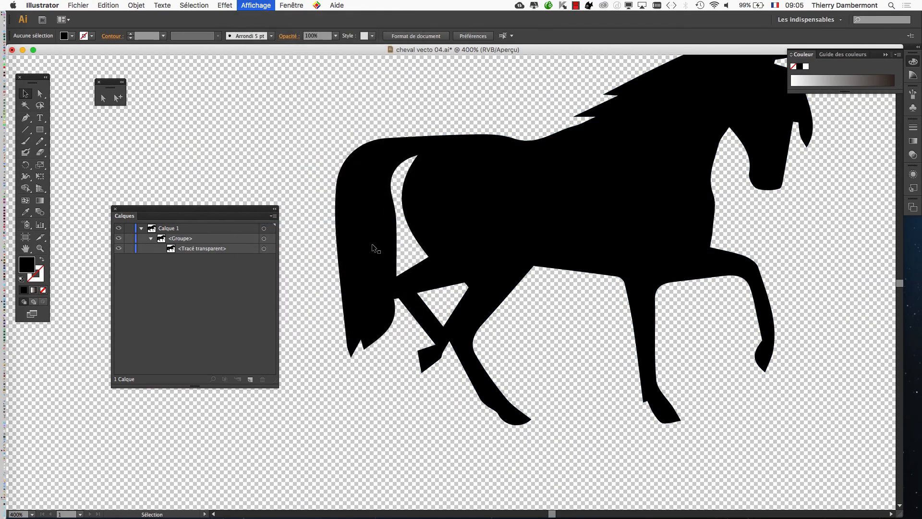
scroll(453, 246, "up", 3)
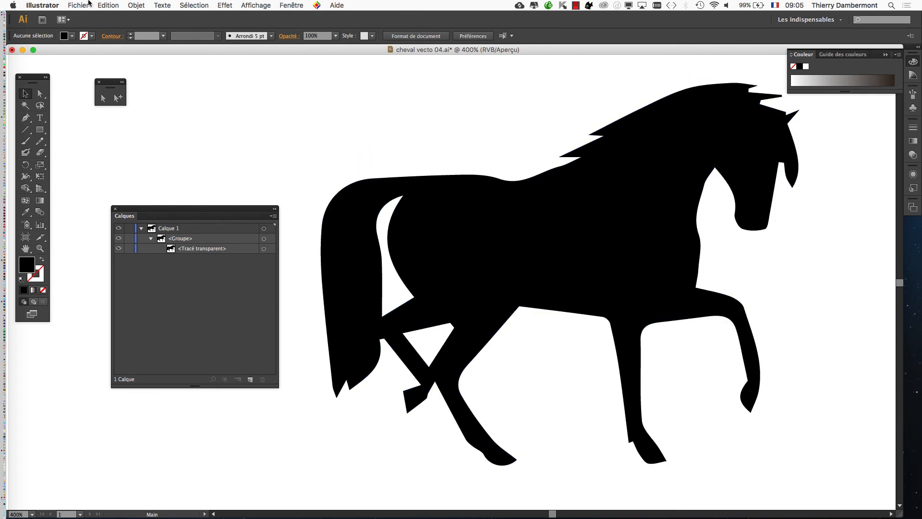
Save a new copy of the document as cheval vecto 05.ai in Adobe Illustrator format, using the Illustrator CS6 version options.
left_click(78, 5)
left_click(108, 87)
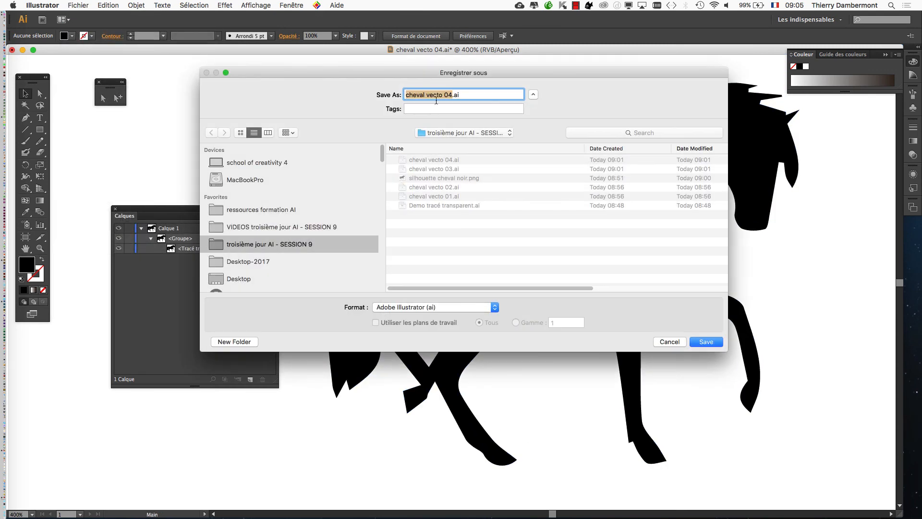
left_click(452, 96)
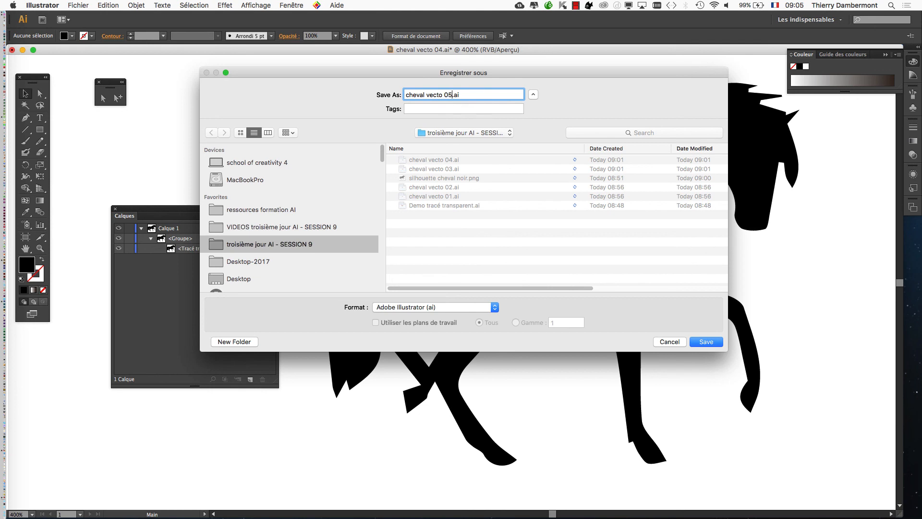
left_click(715, 344)
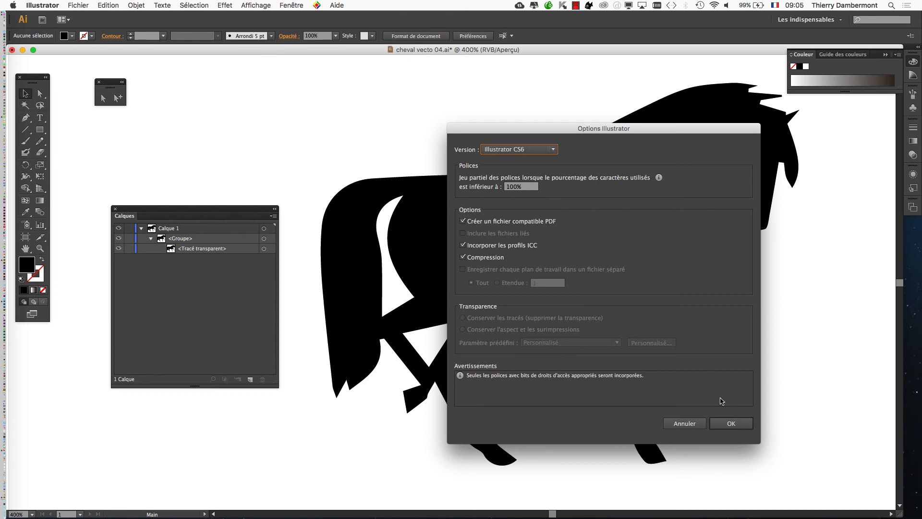
left_click(730, 423)
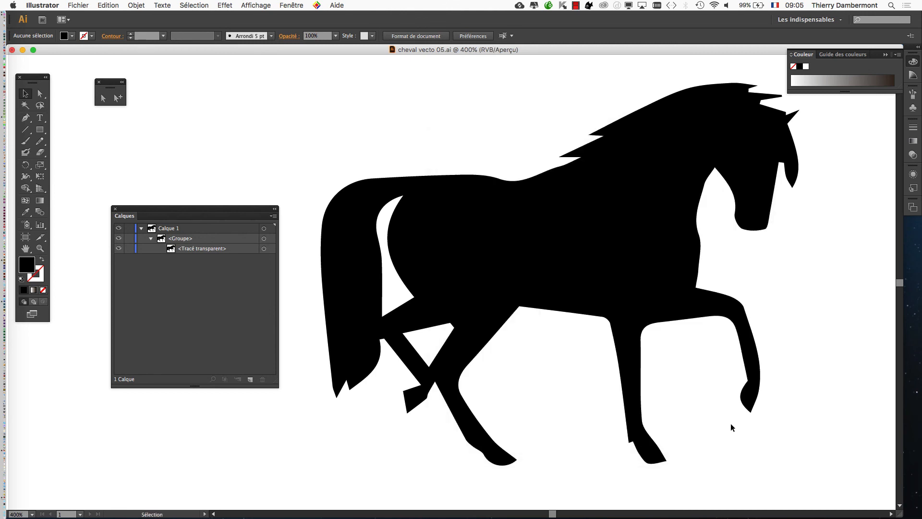